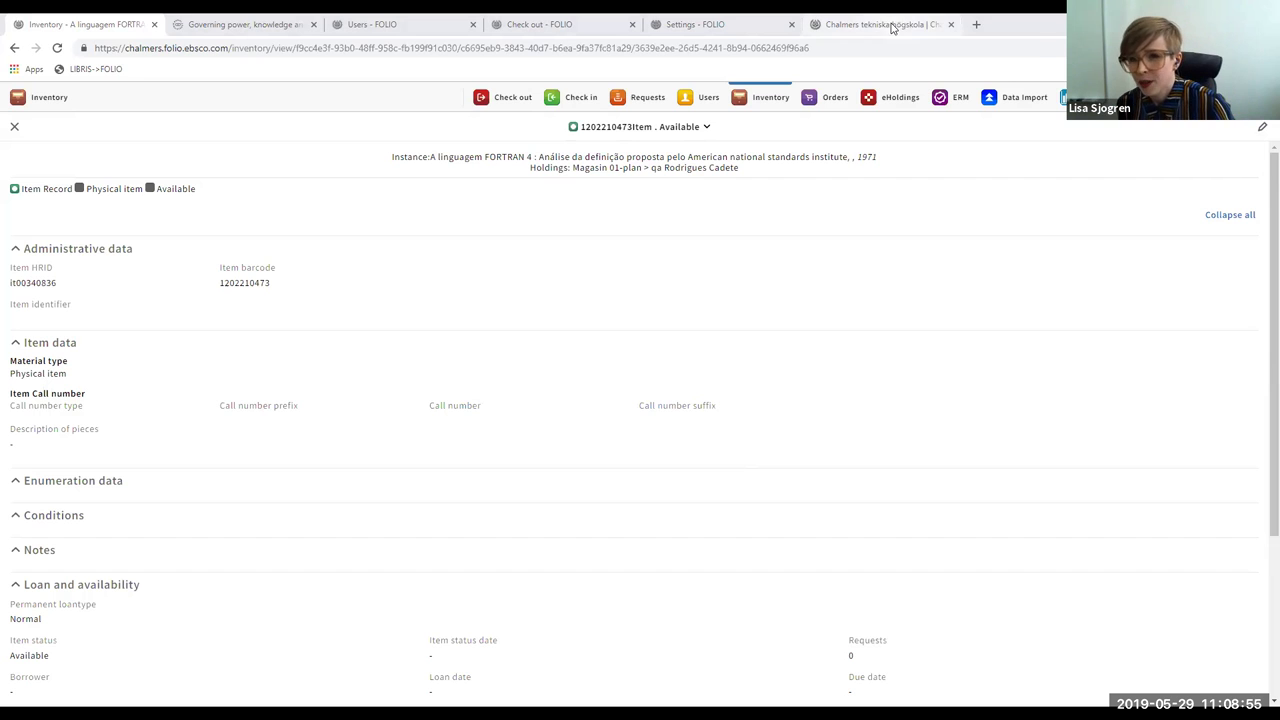
- Copy the book's ISBN and close the FOLIO Inventory item record
key(ctrl+shift+Tab)
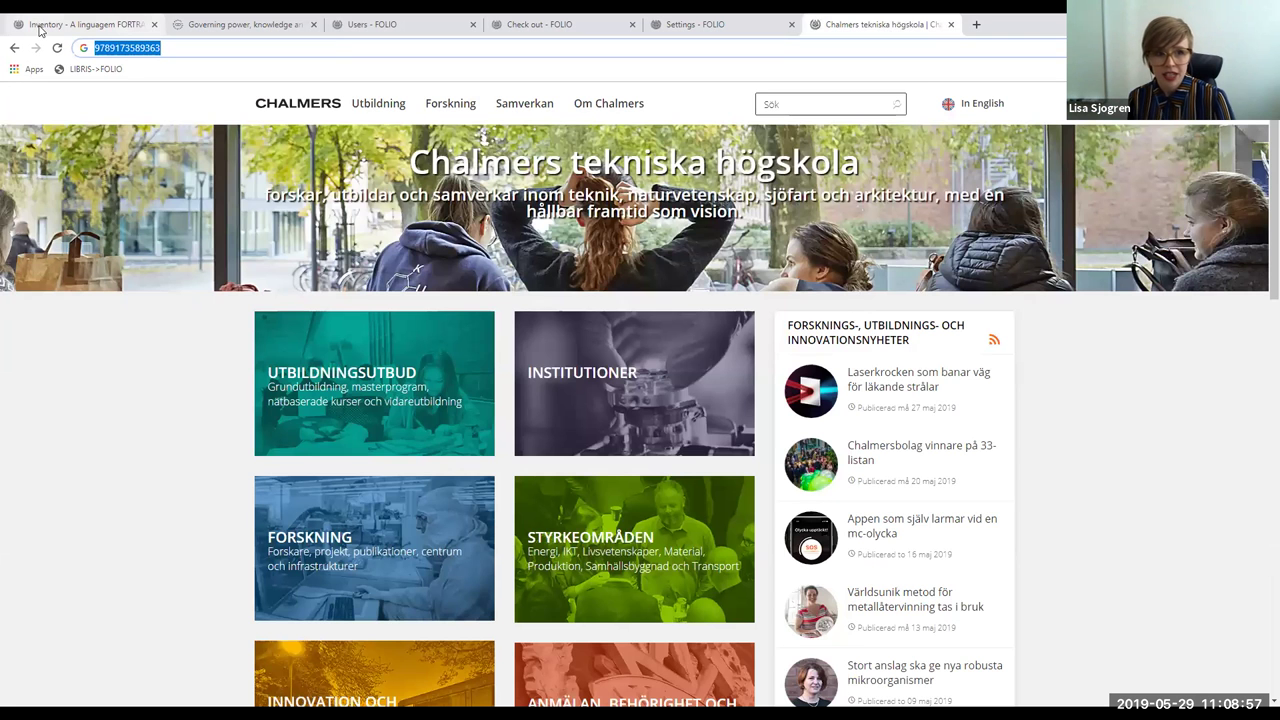
click(42, 25)
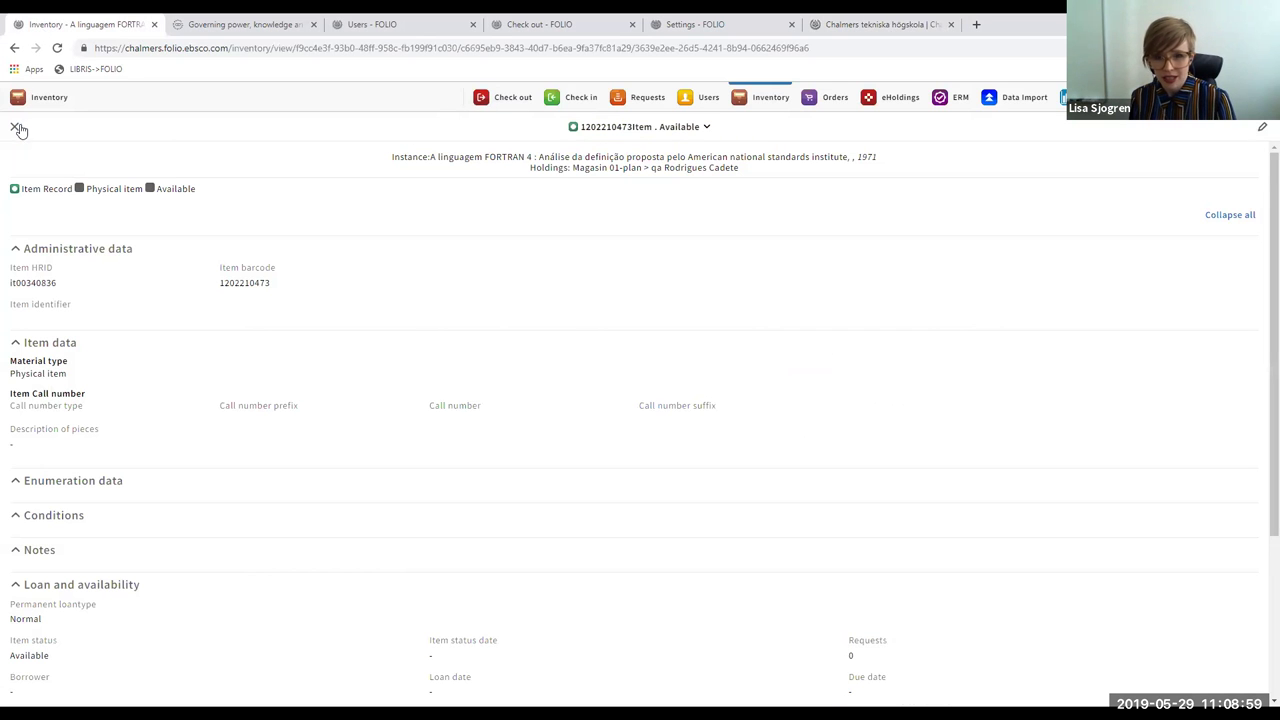
click(18, 126)
click(146, 174)
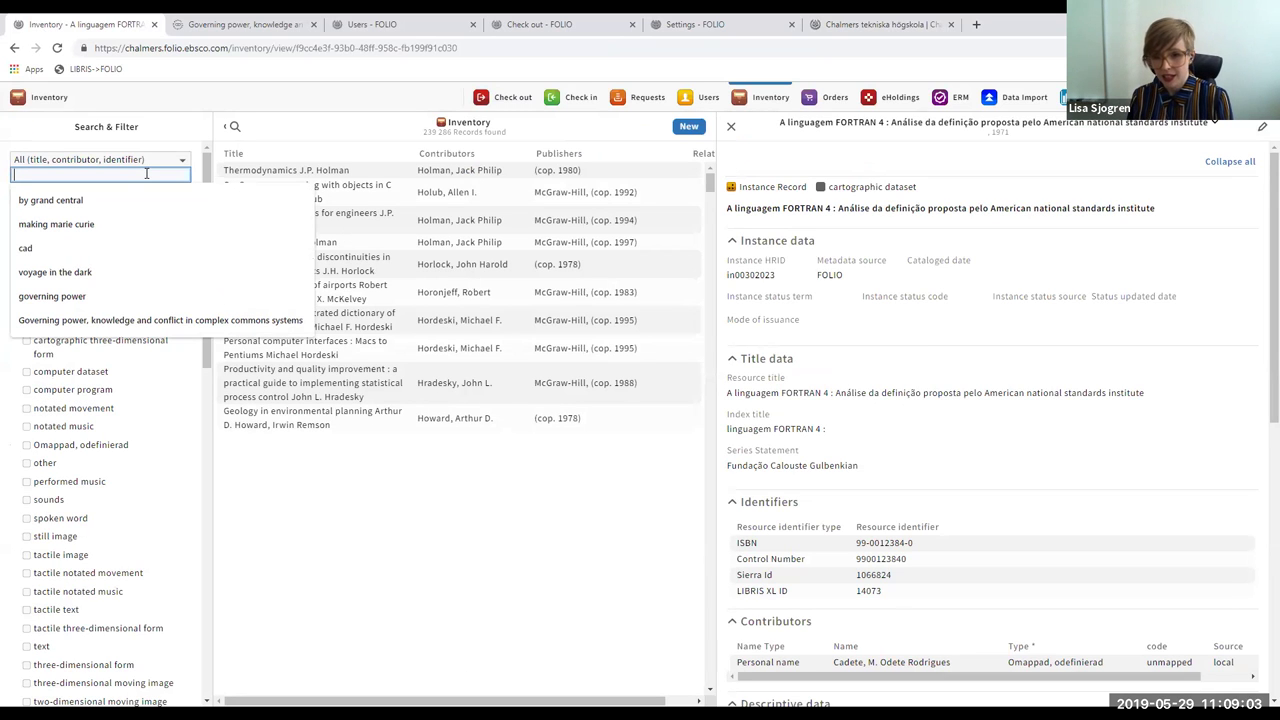
click(512, 540)
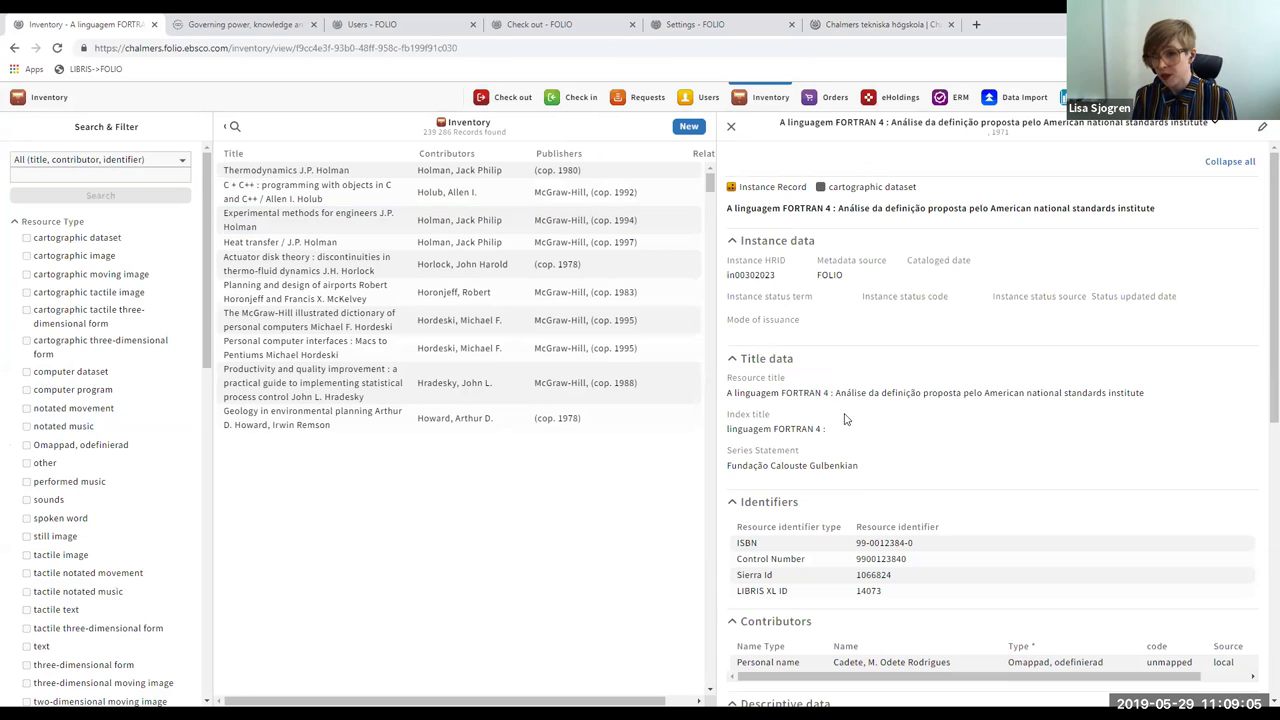
click(272, 276)
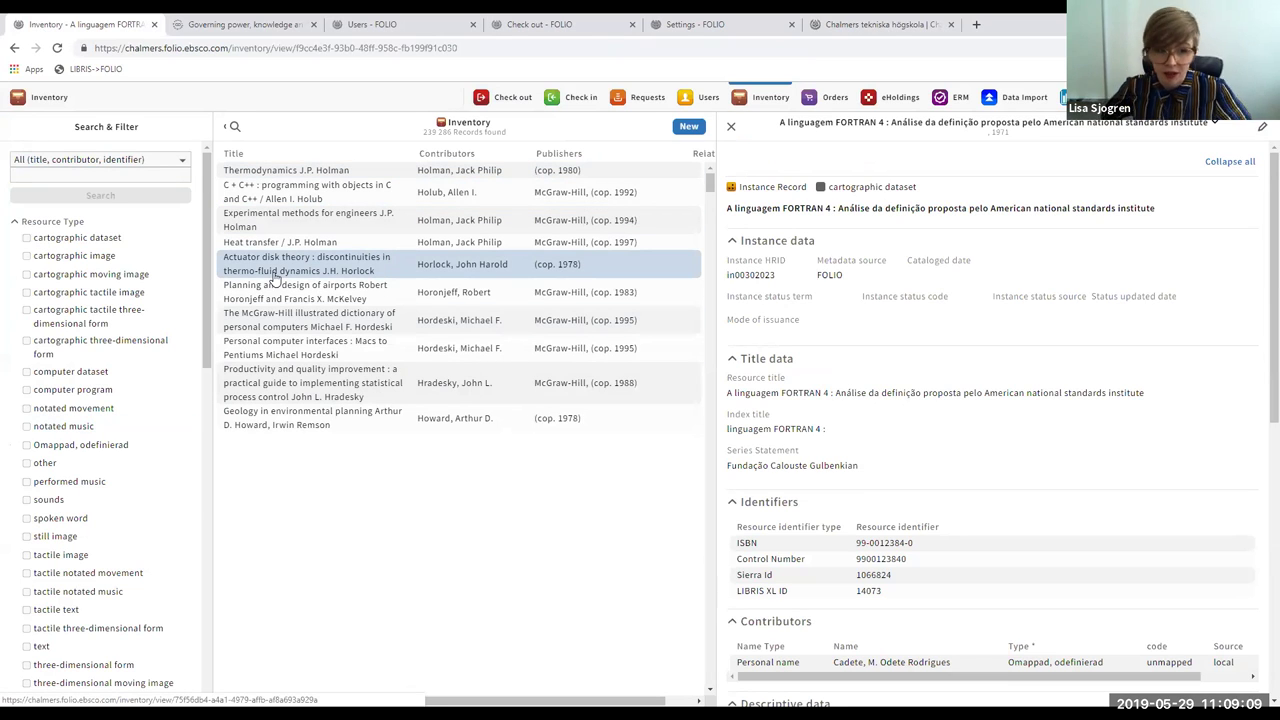
click(107, 171)
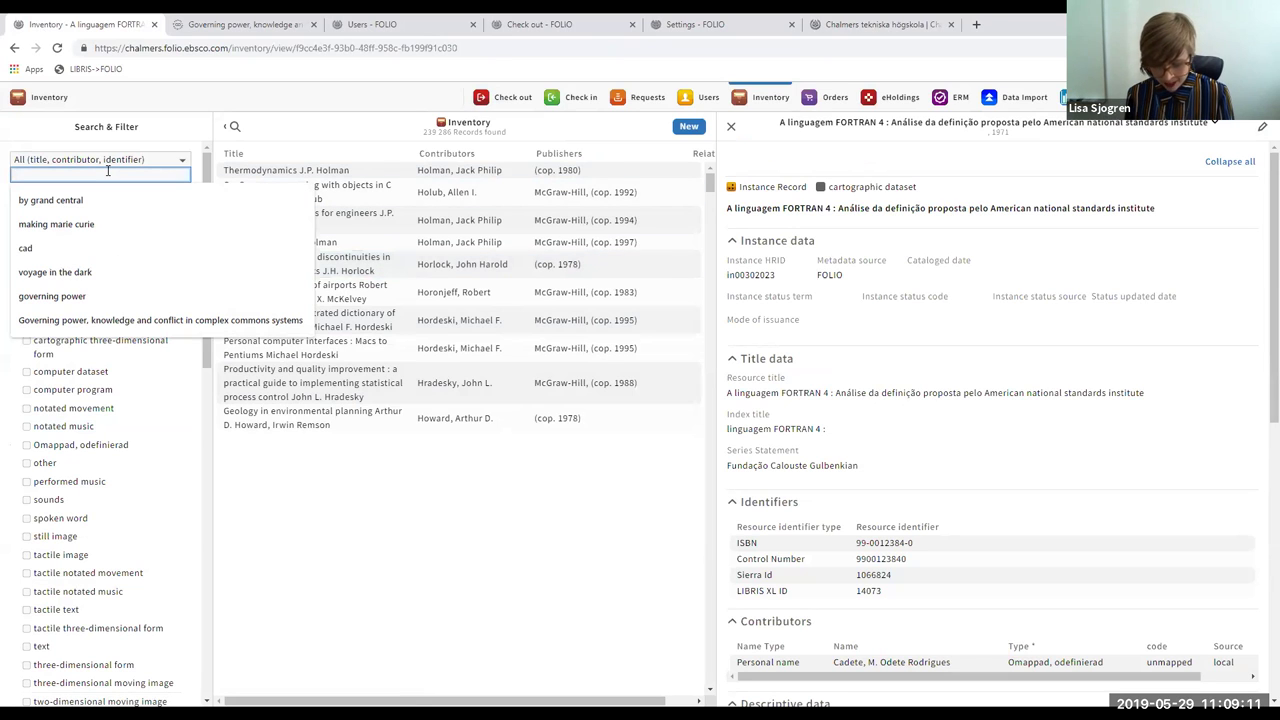
key(ctrl+v)
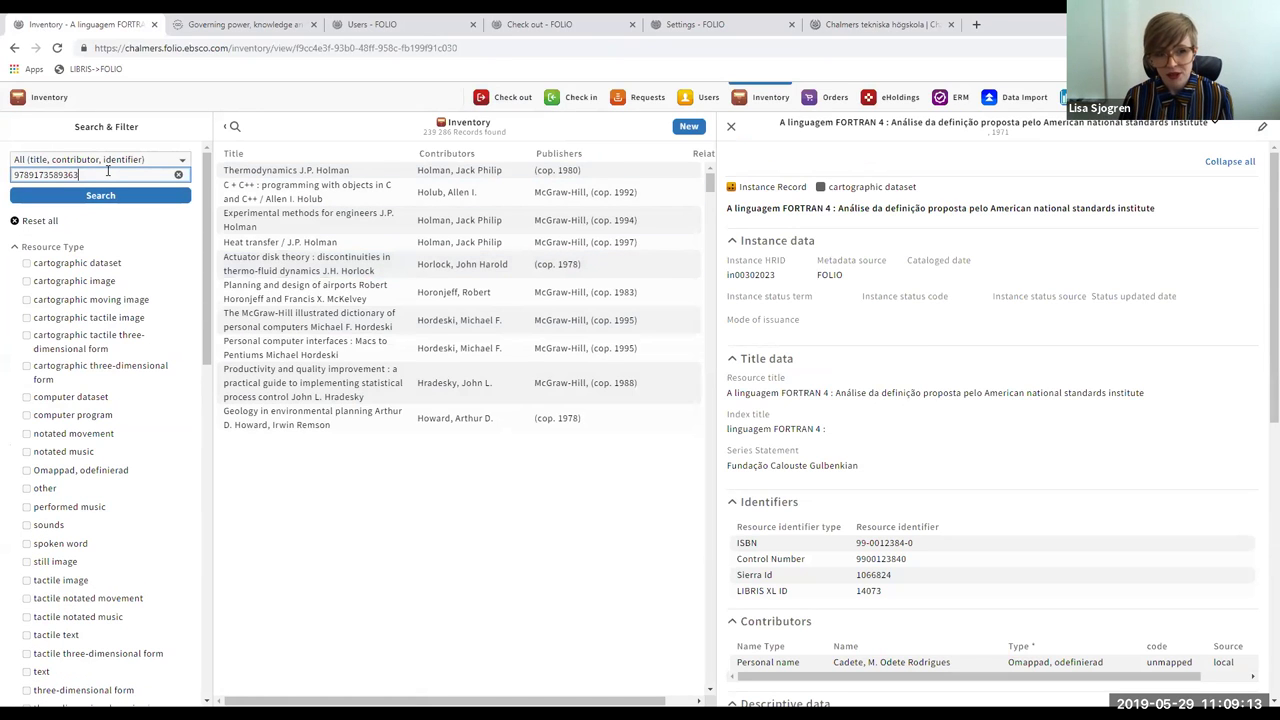
click(104, 195)
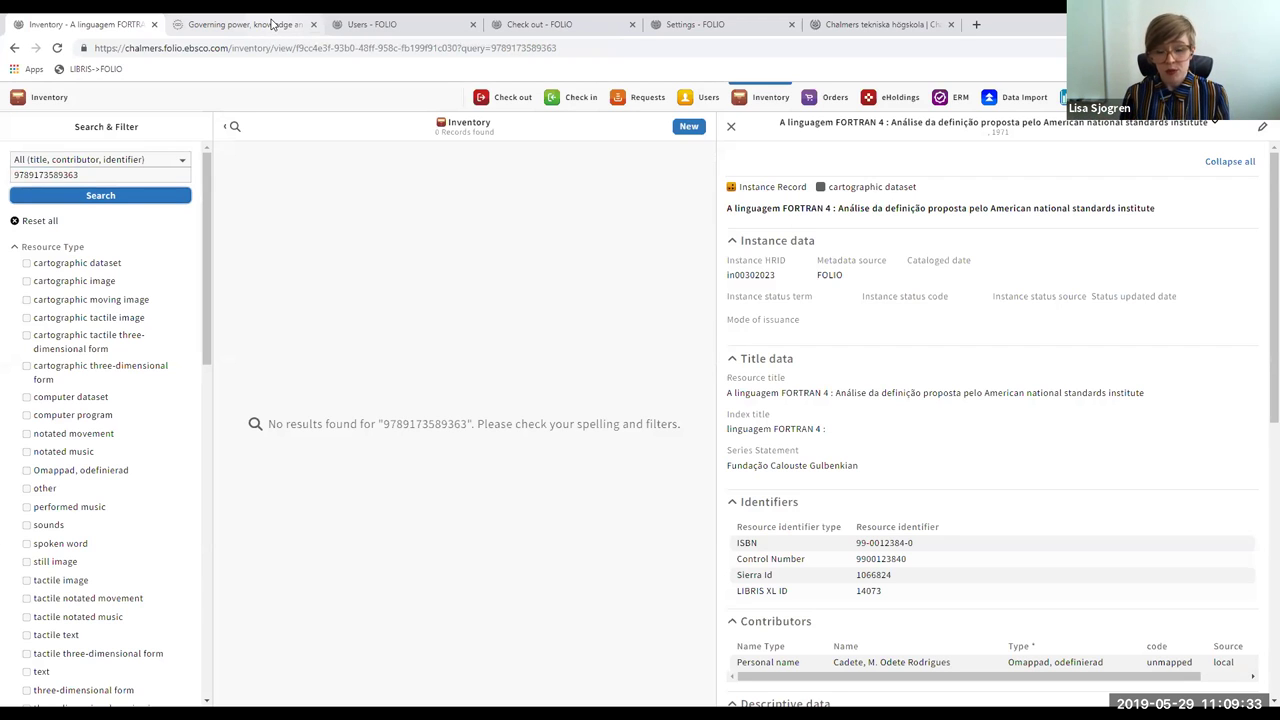
- Add and save a Chalmers (Za) holding on the Governing power record, deleting its three empty sections
click(272, 24)
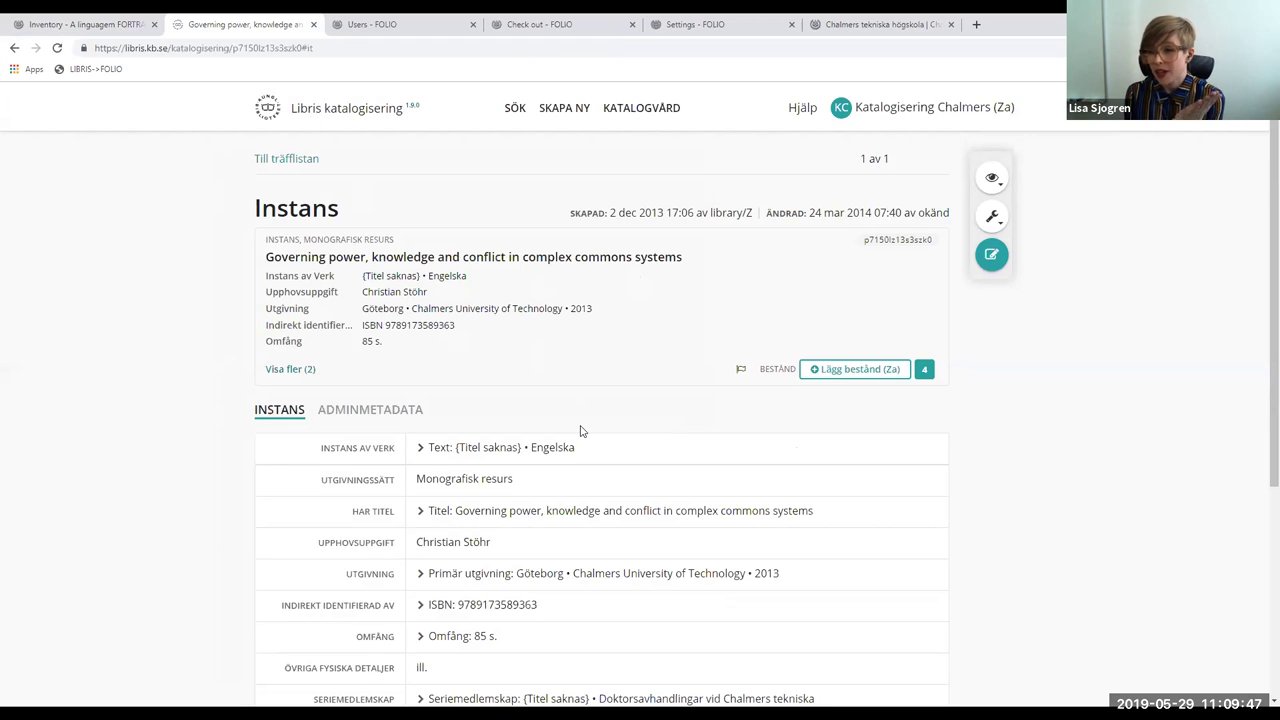
click(840, 370)
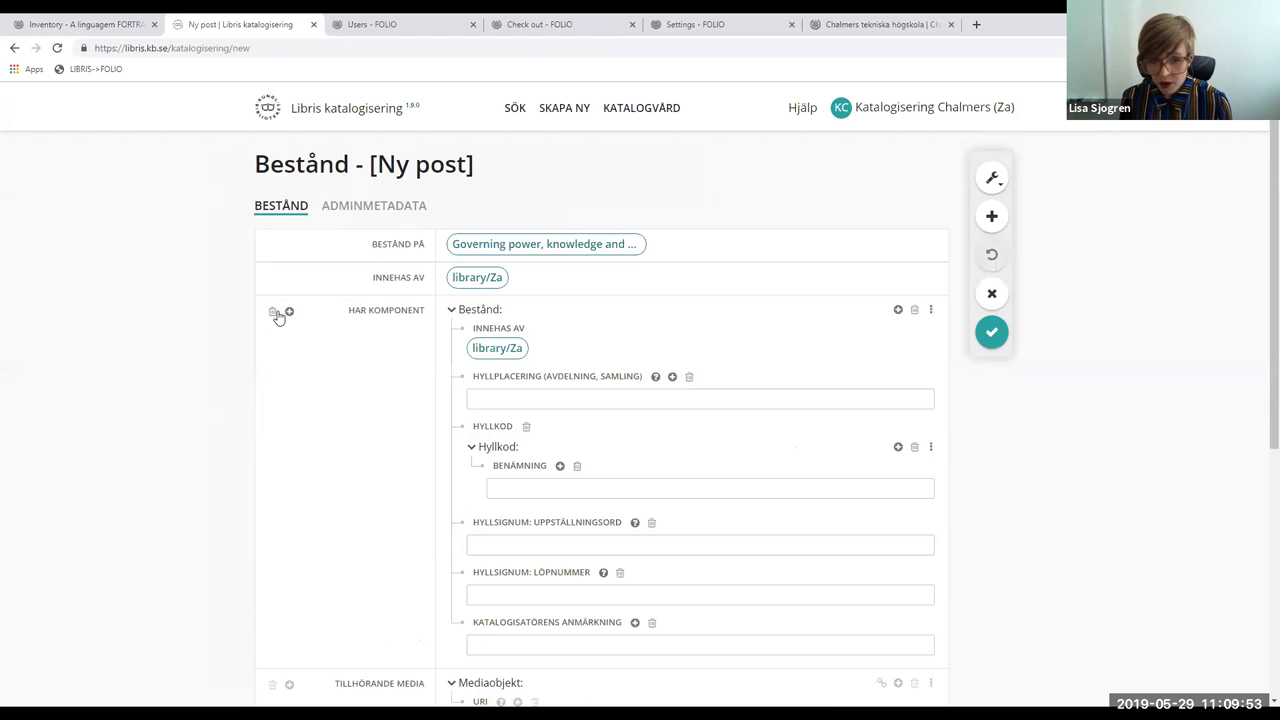
click(271, 313)
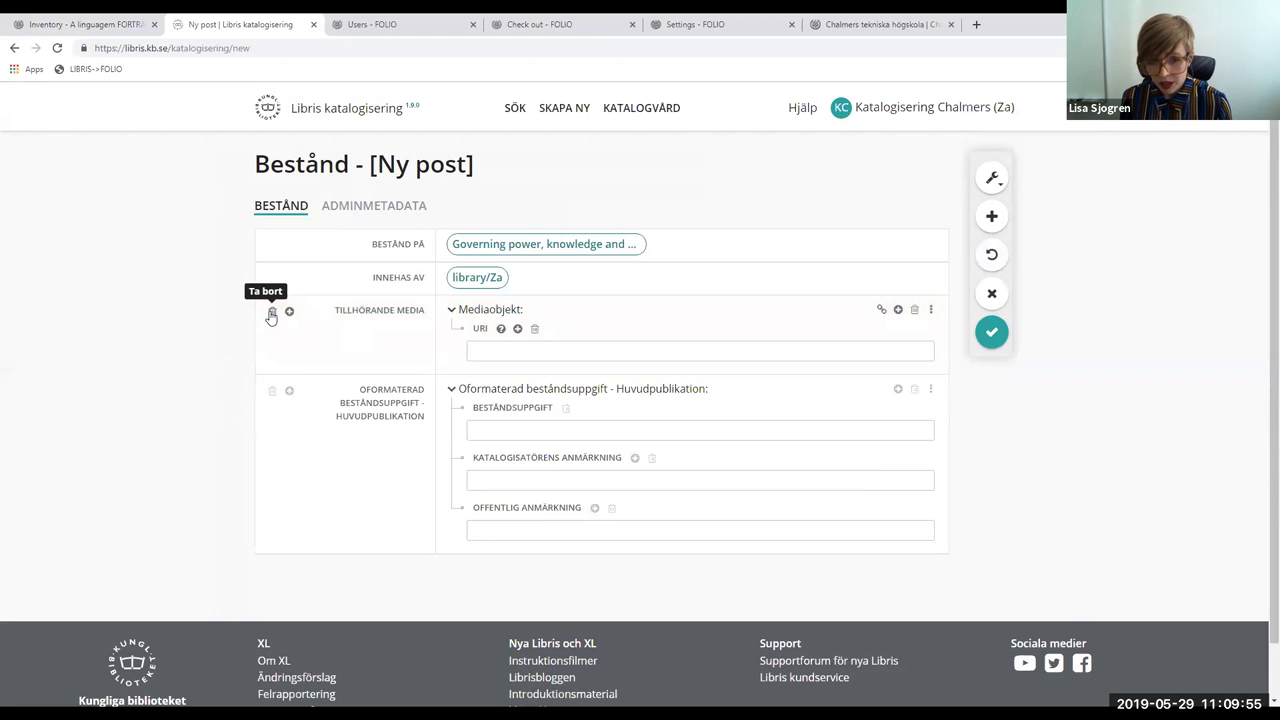
click(271, 313)
click(271, 313)
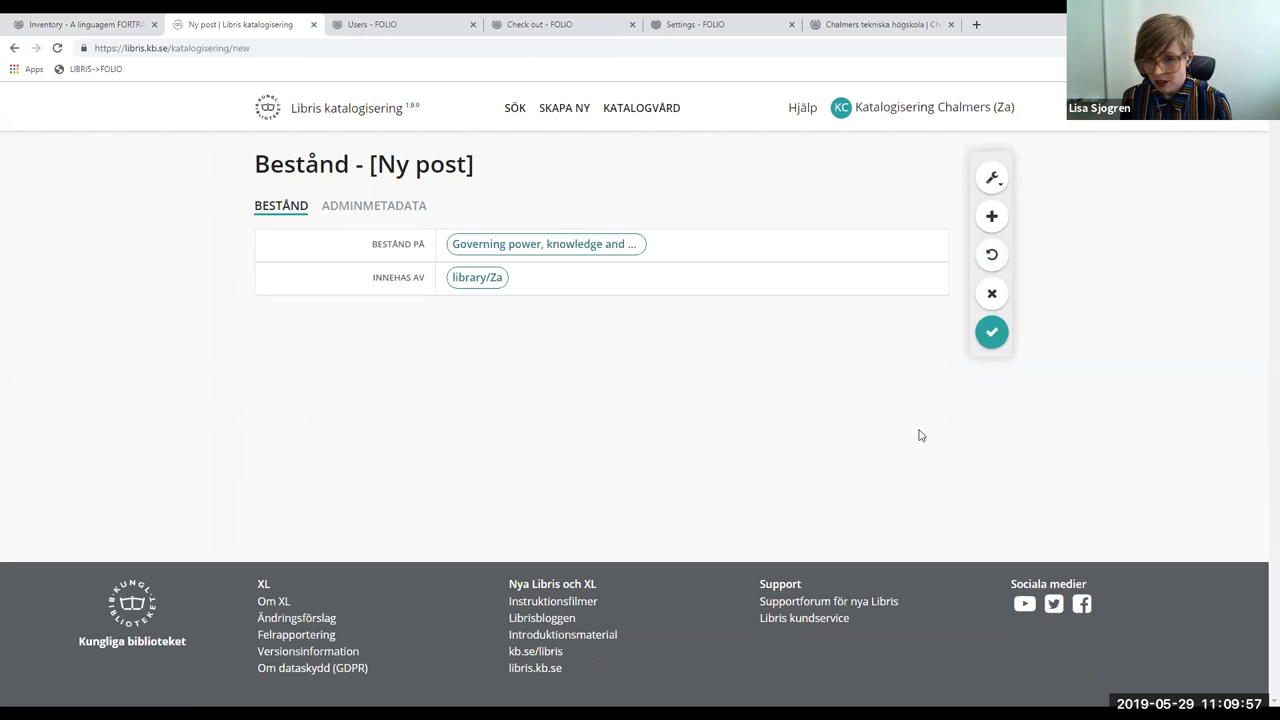
click(992, 332)
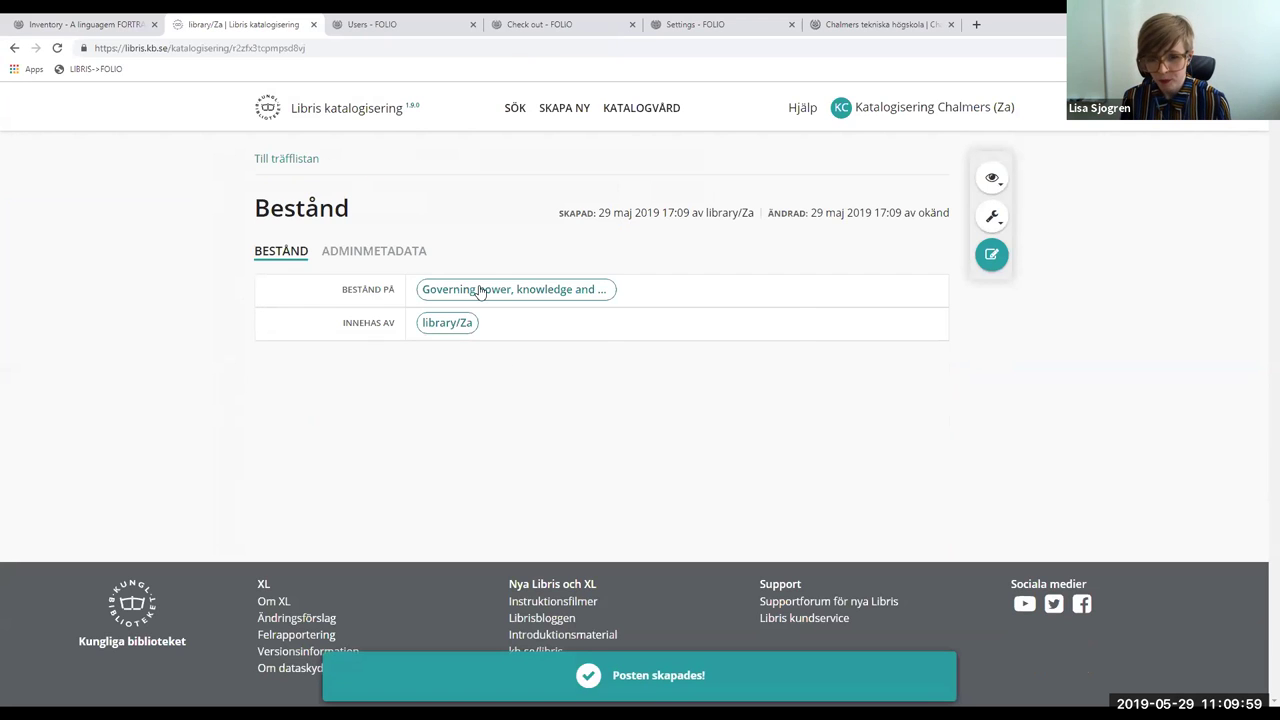
click(480, 290)
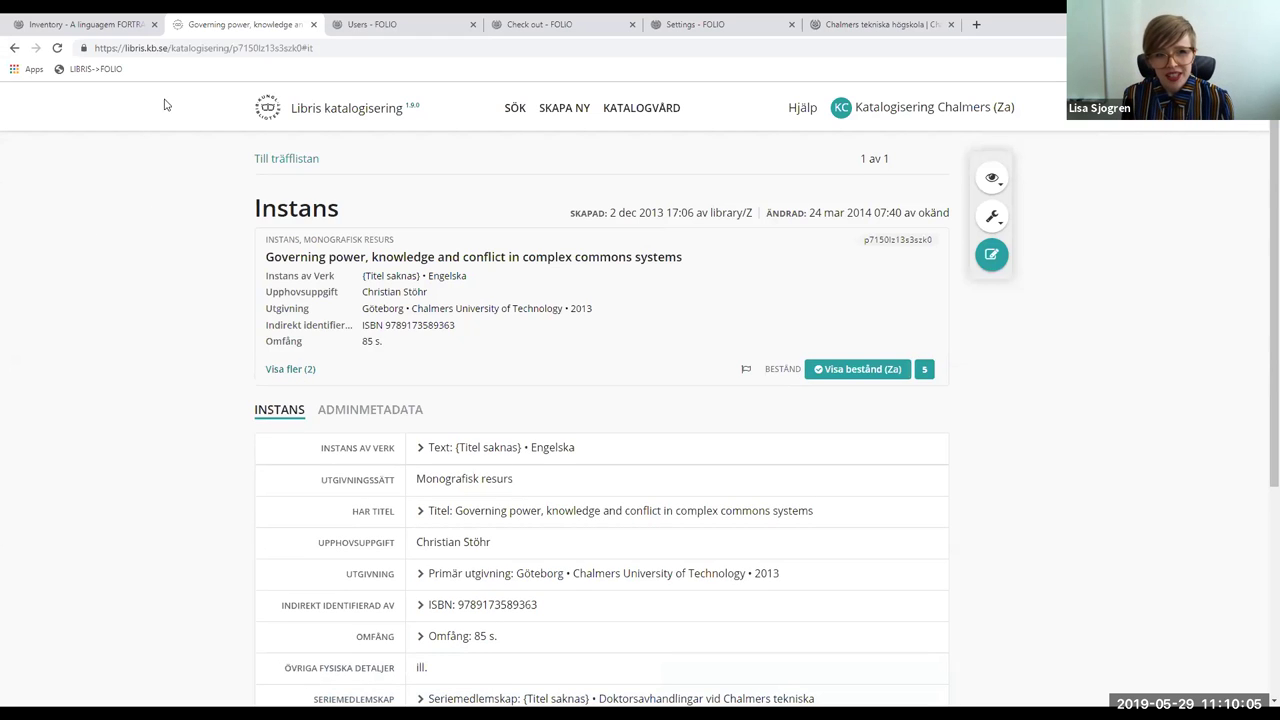
- Import the Governing power record into FOLIO with the LIBRIS->FOLIO bookmarklet
click(90, 72)
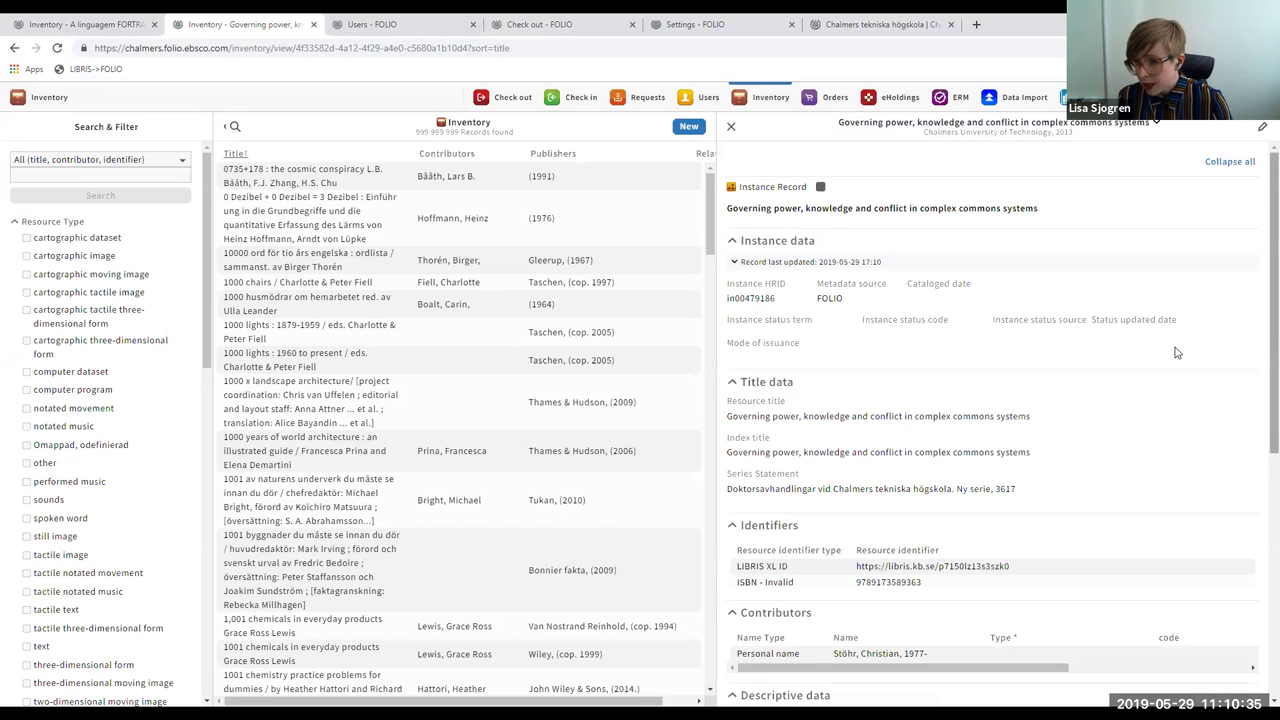
scroll(1260, 346, down, 1)
scroll(1260, 370, down, 3)
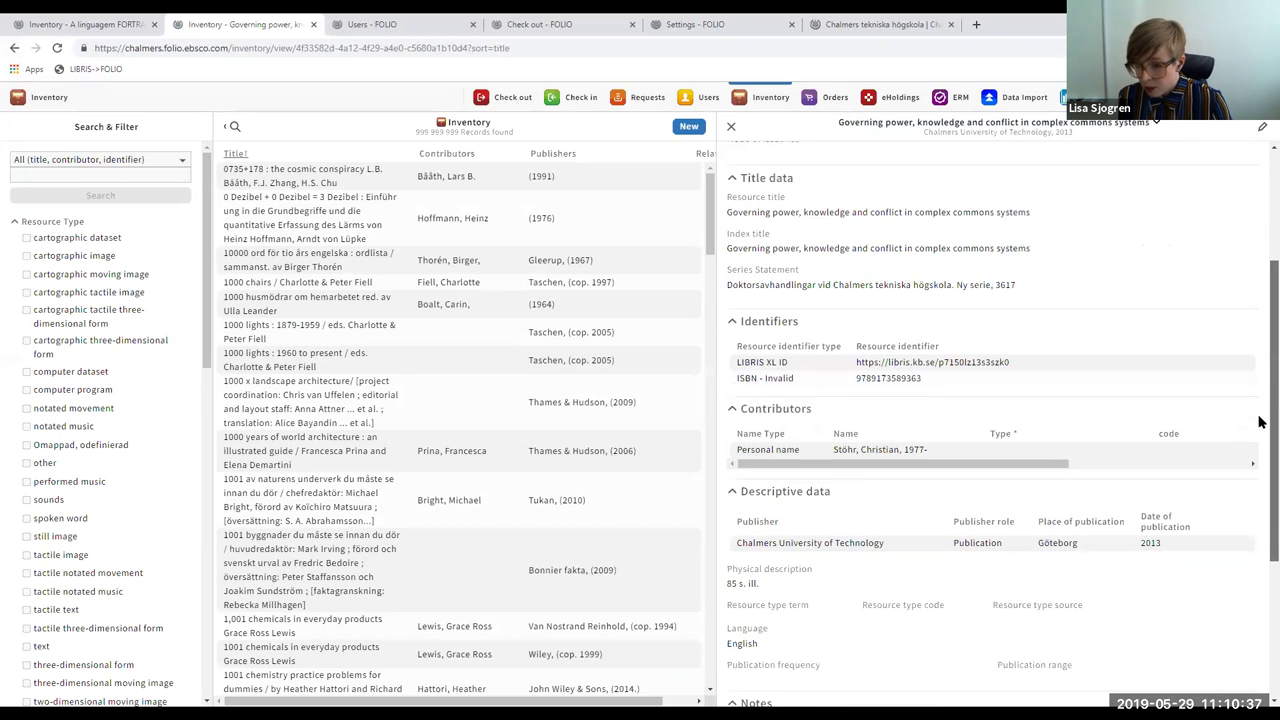
scroll(1260, 440, down, 2)
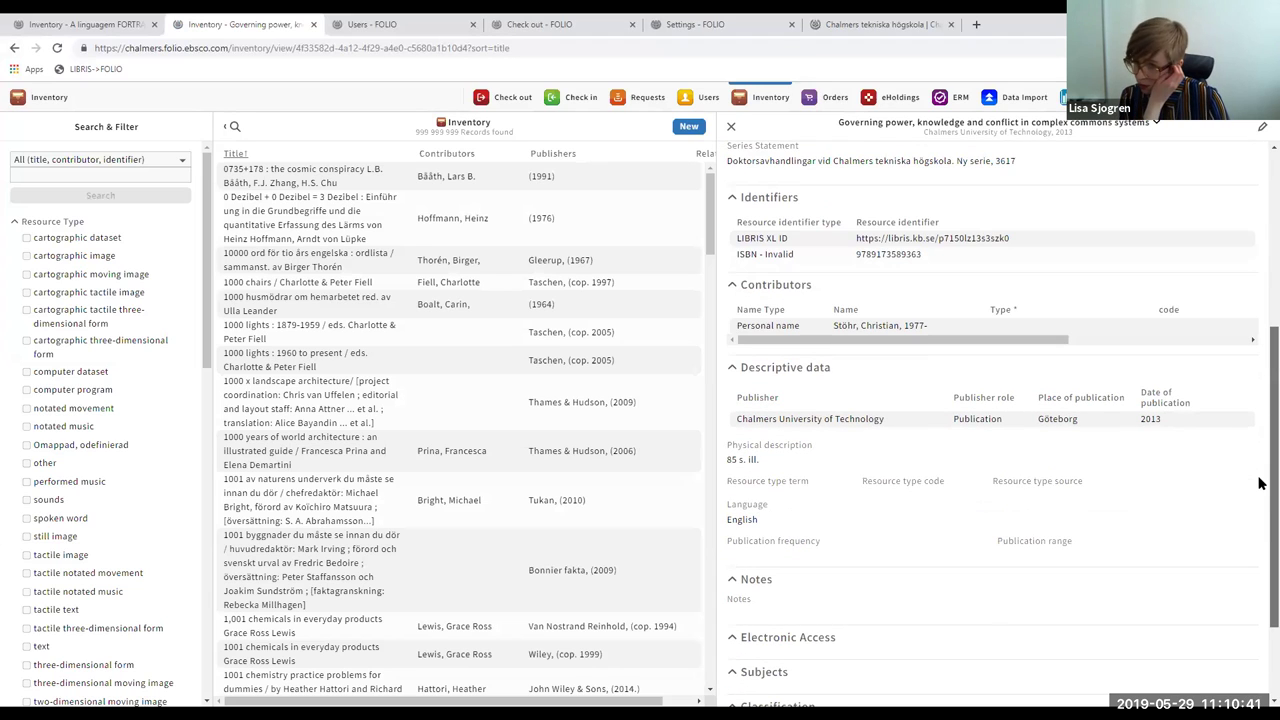
scroll(1260, 484, down, 1)
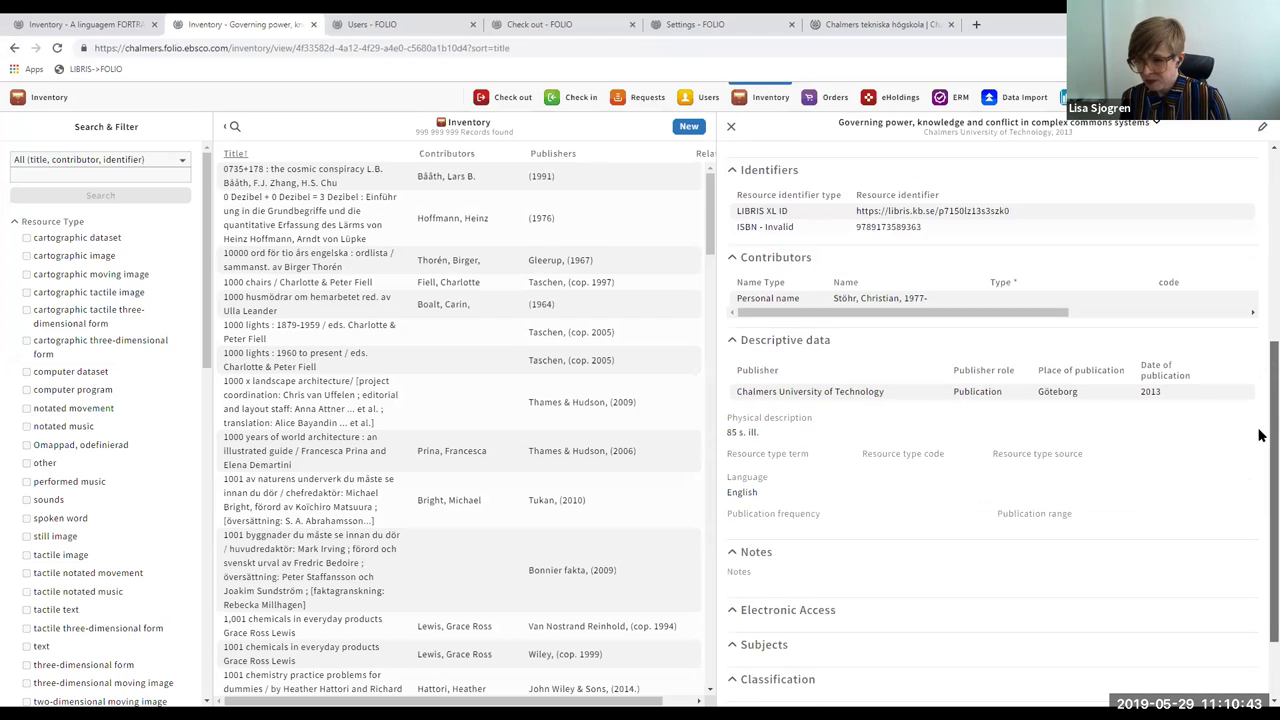
scroll(1258, 357, up, 5)
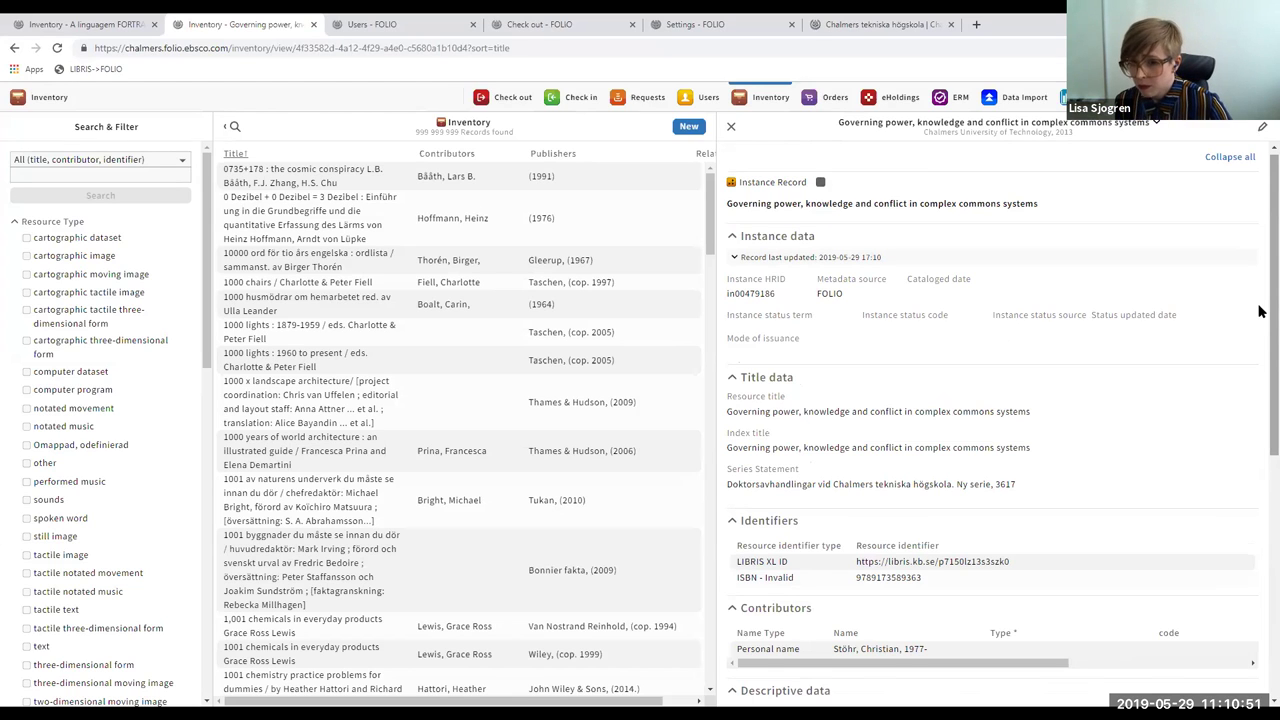
scroll(1260, 360, down, 1)
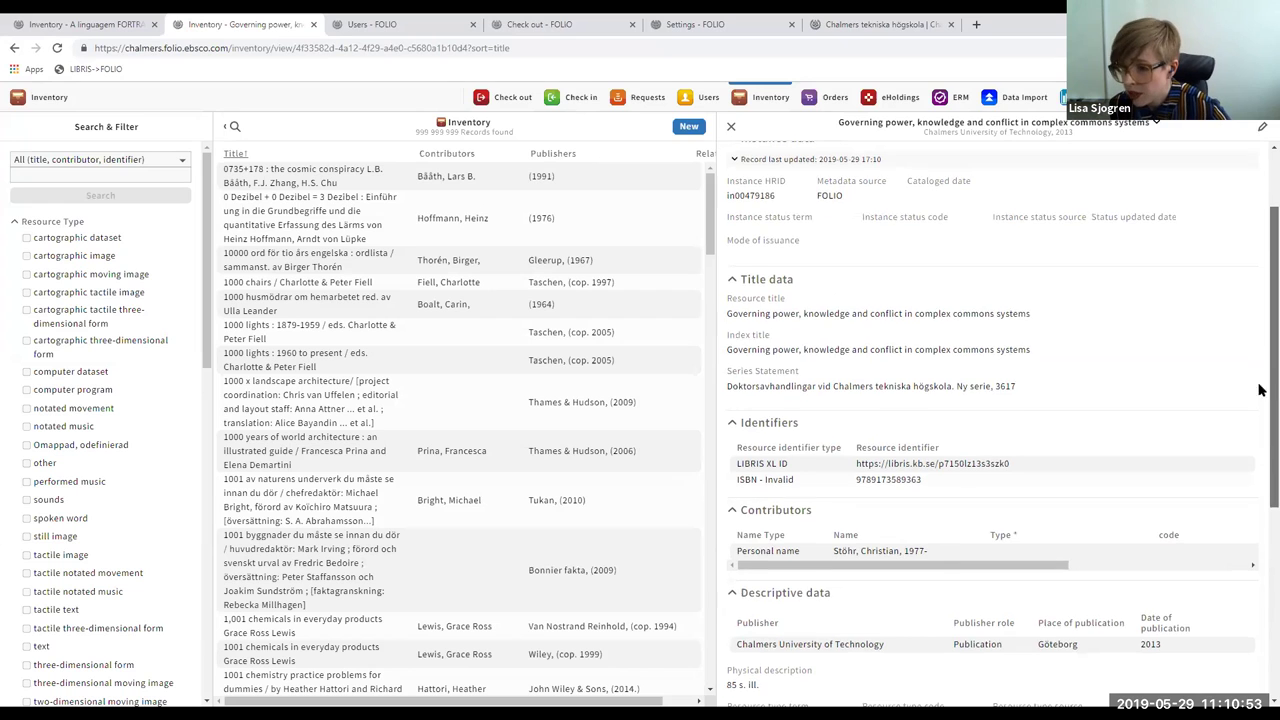
scroll(1258, 434, down, 3)
scroll(1261, 545, down, 2)
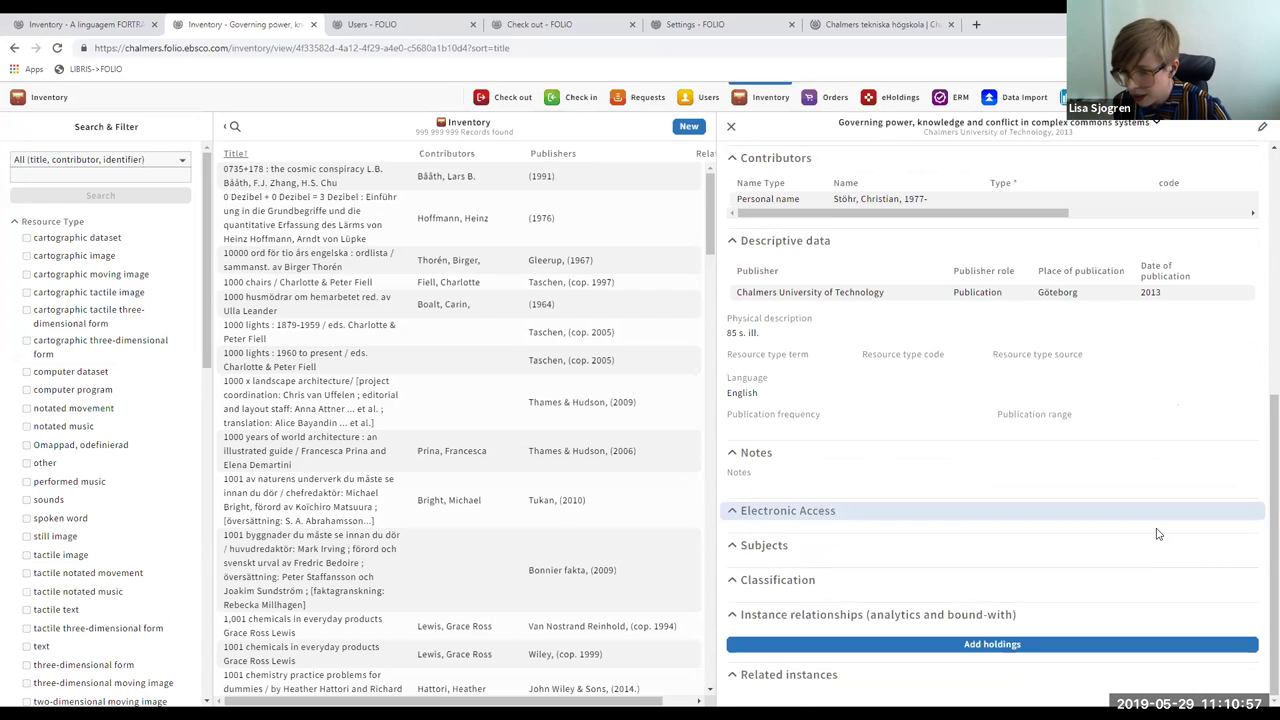
click(1030, 648)
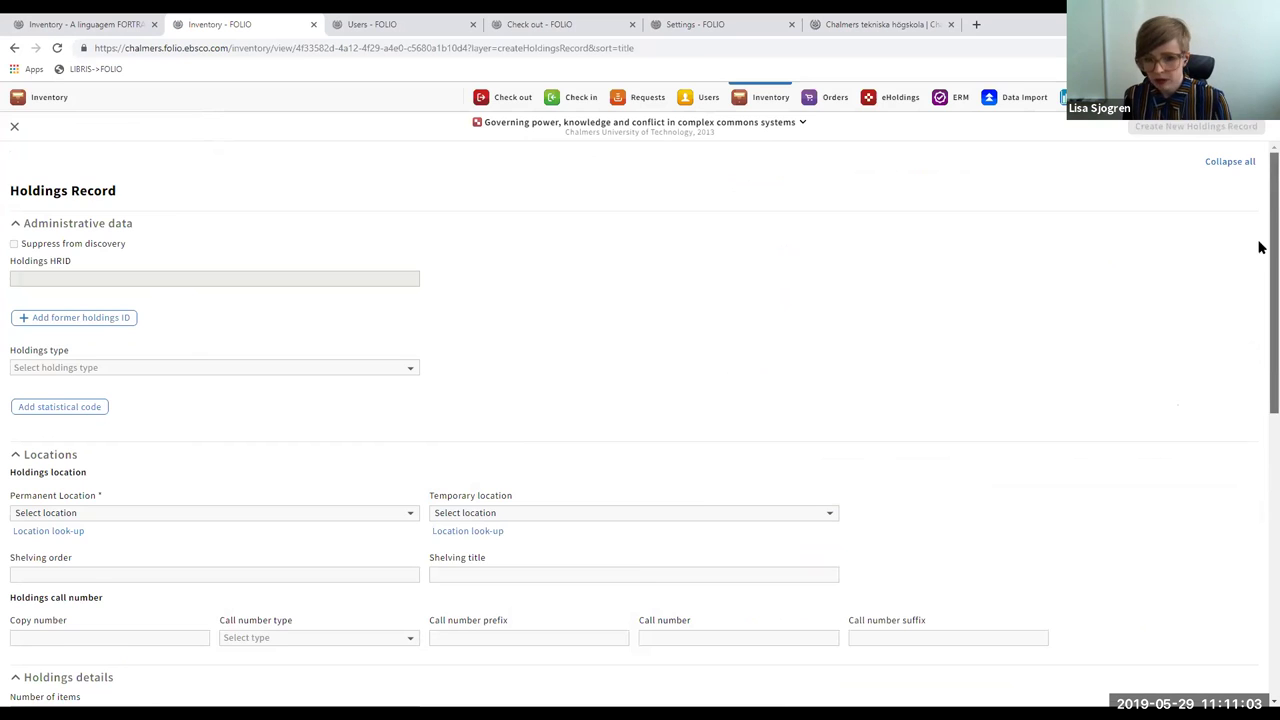
- Set the holdings permanent location to LCC-hyllor 2000- (HLCC)
scroll(1258, 286, down, 2)
scroll(1260, 294, down, 1)
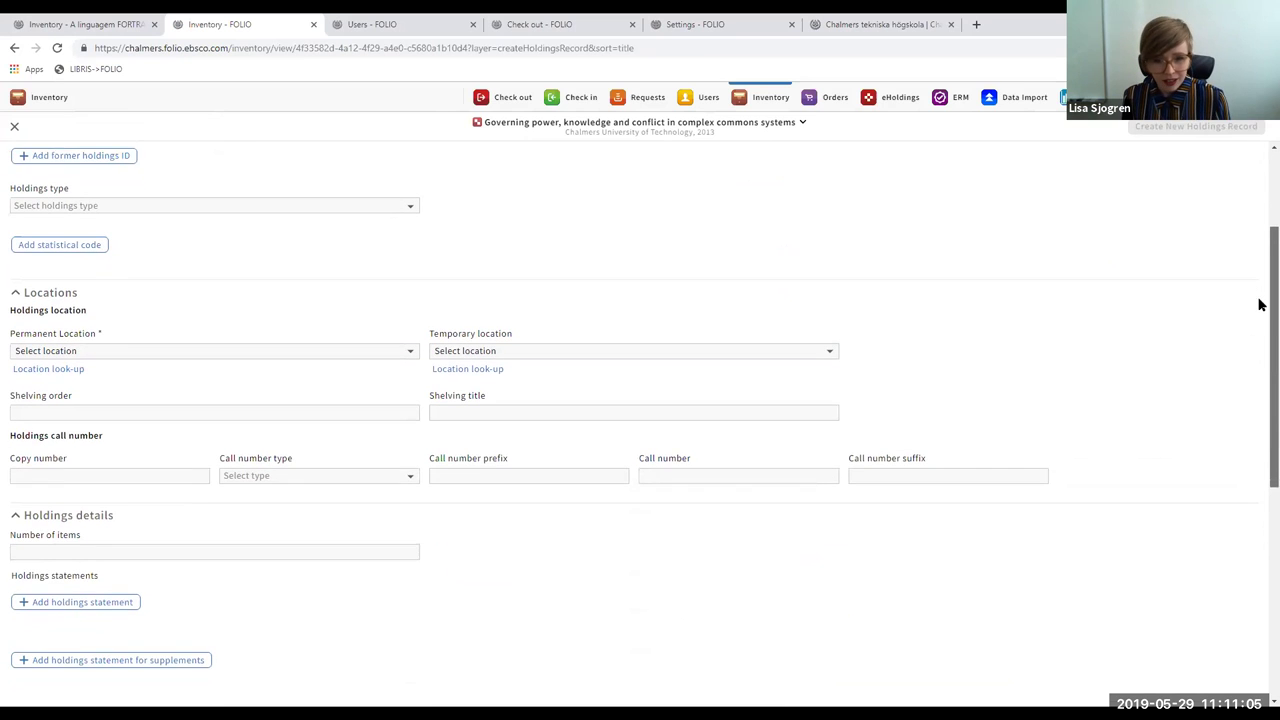
scroll(1260, 294, up, 2)
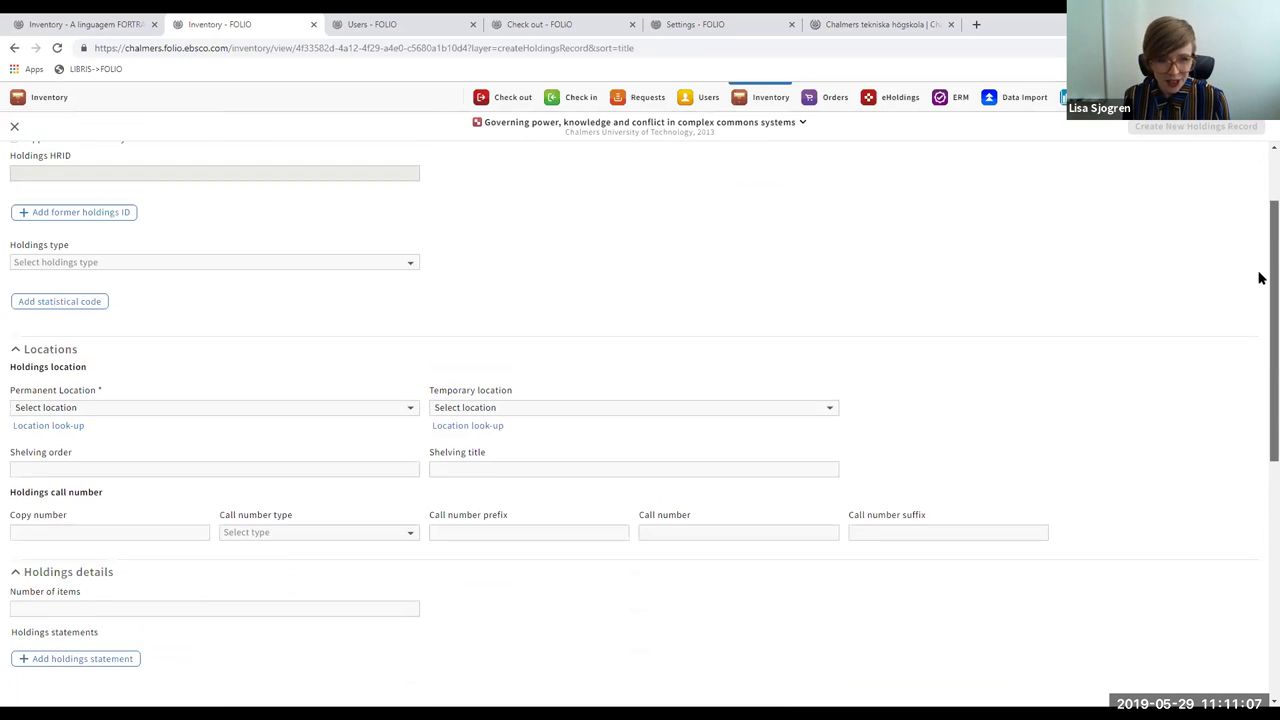
scroll(1260, 274, down, 1)
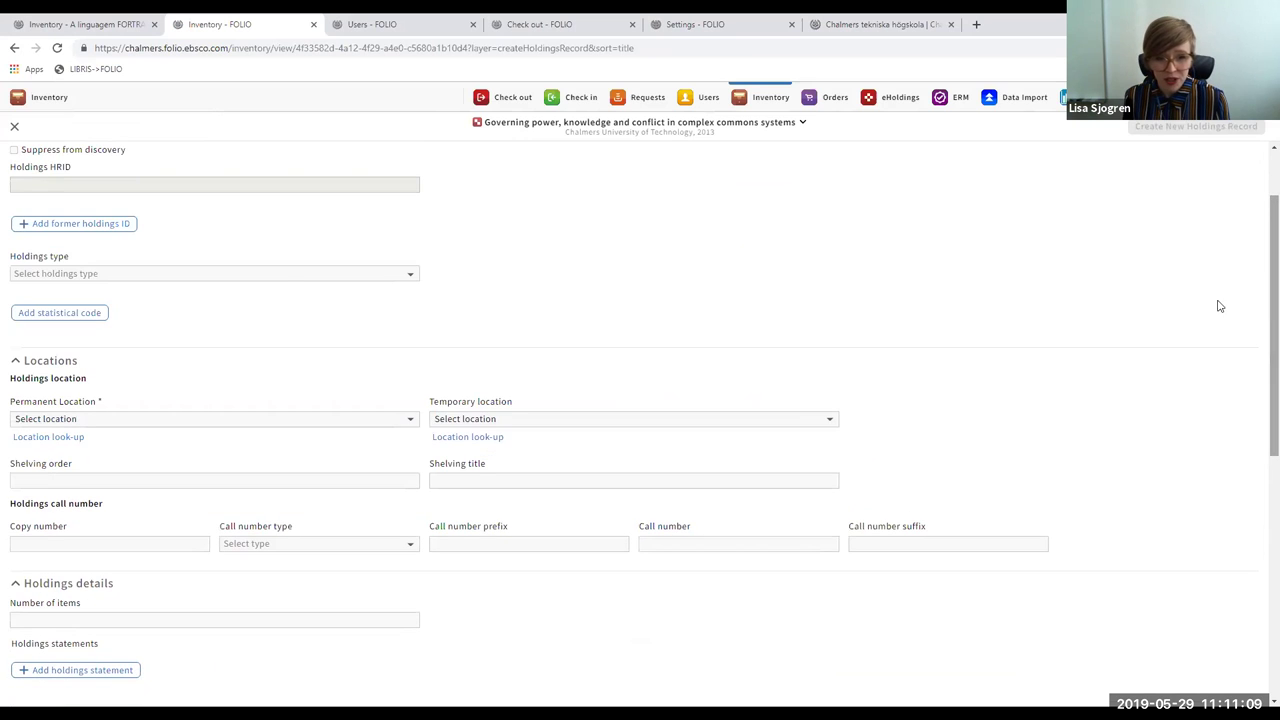
click(228, 420)
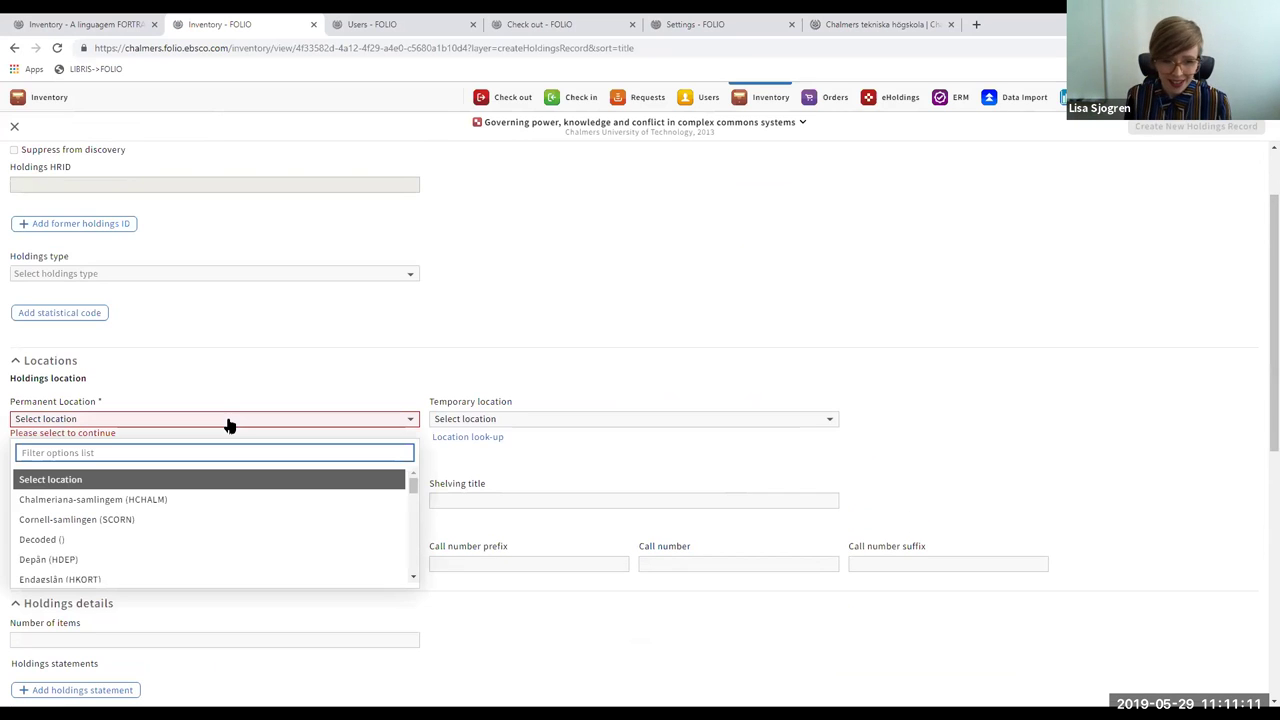
text(l)
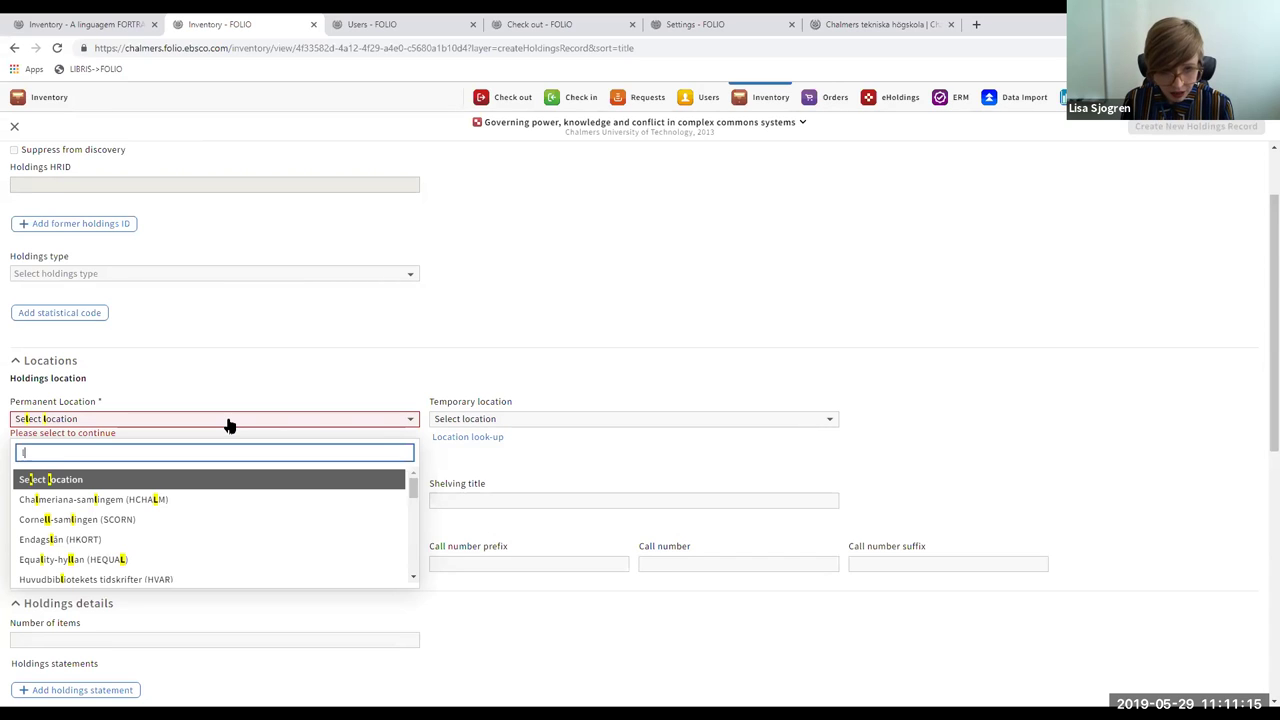
text(cc)
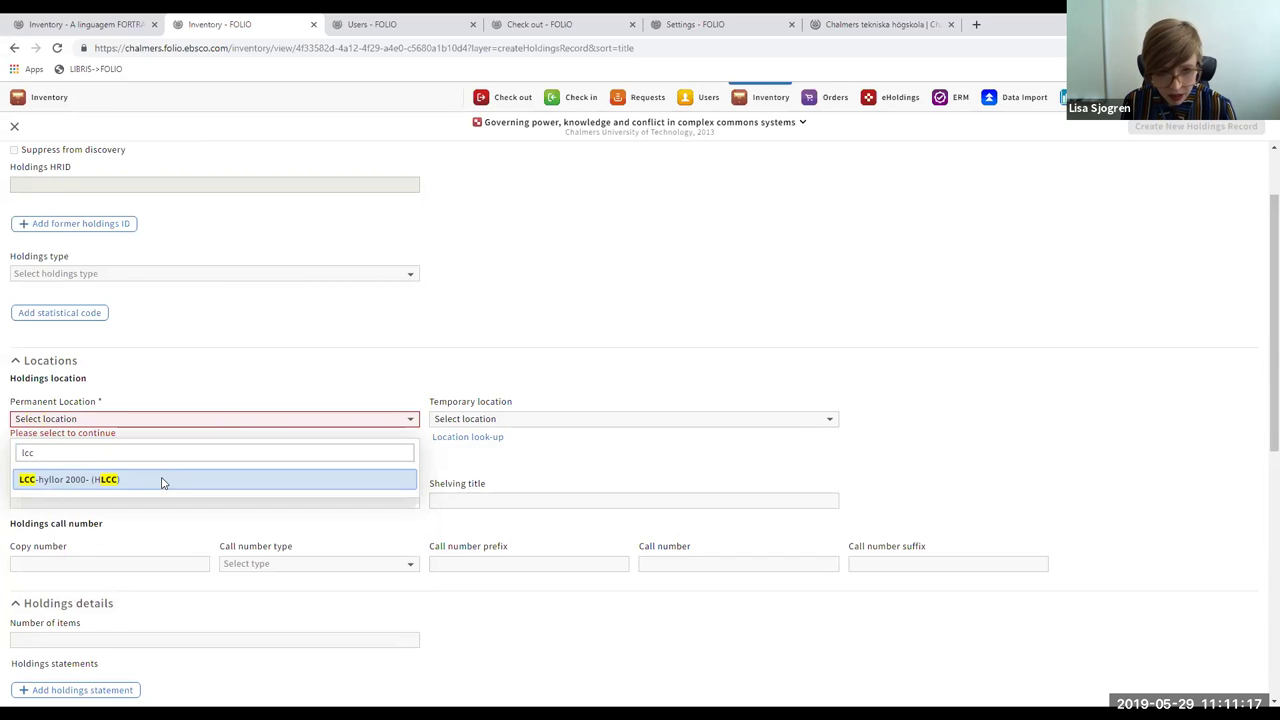
click(164, 482)
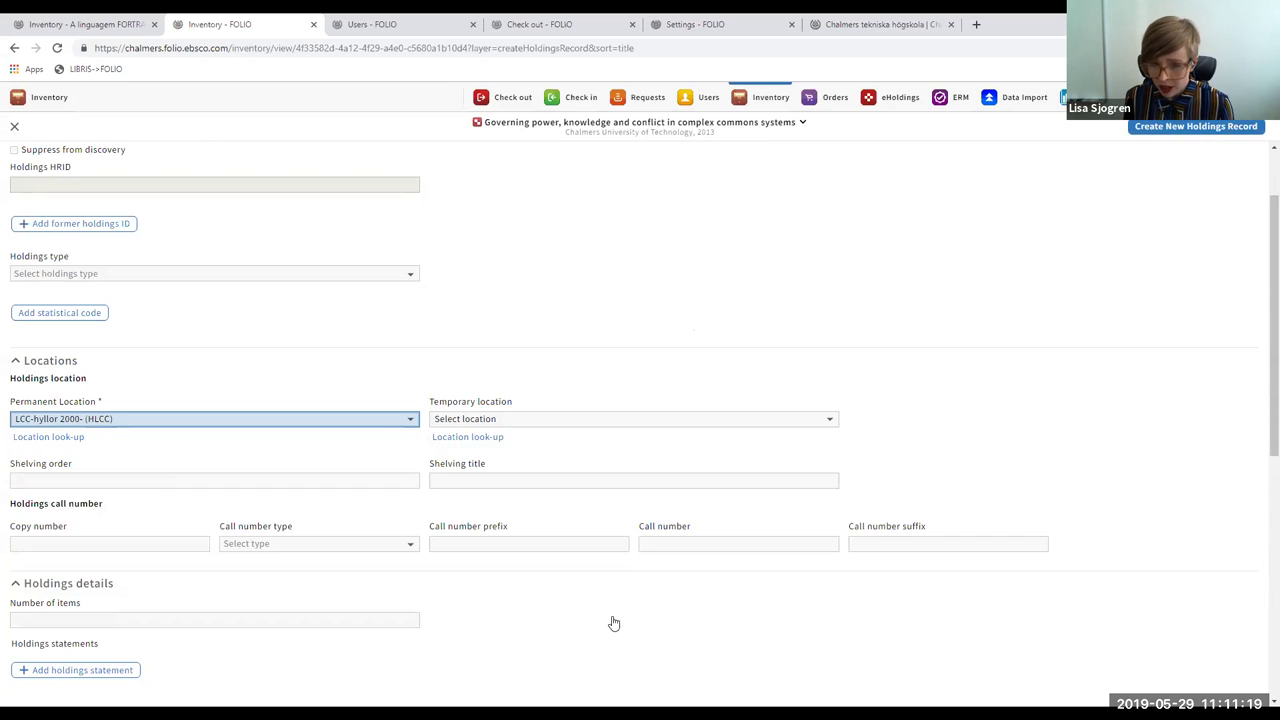
- Enter call number h and call number suffix Stöhr
click(663, 540)
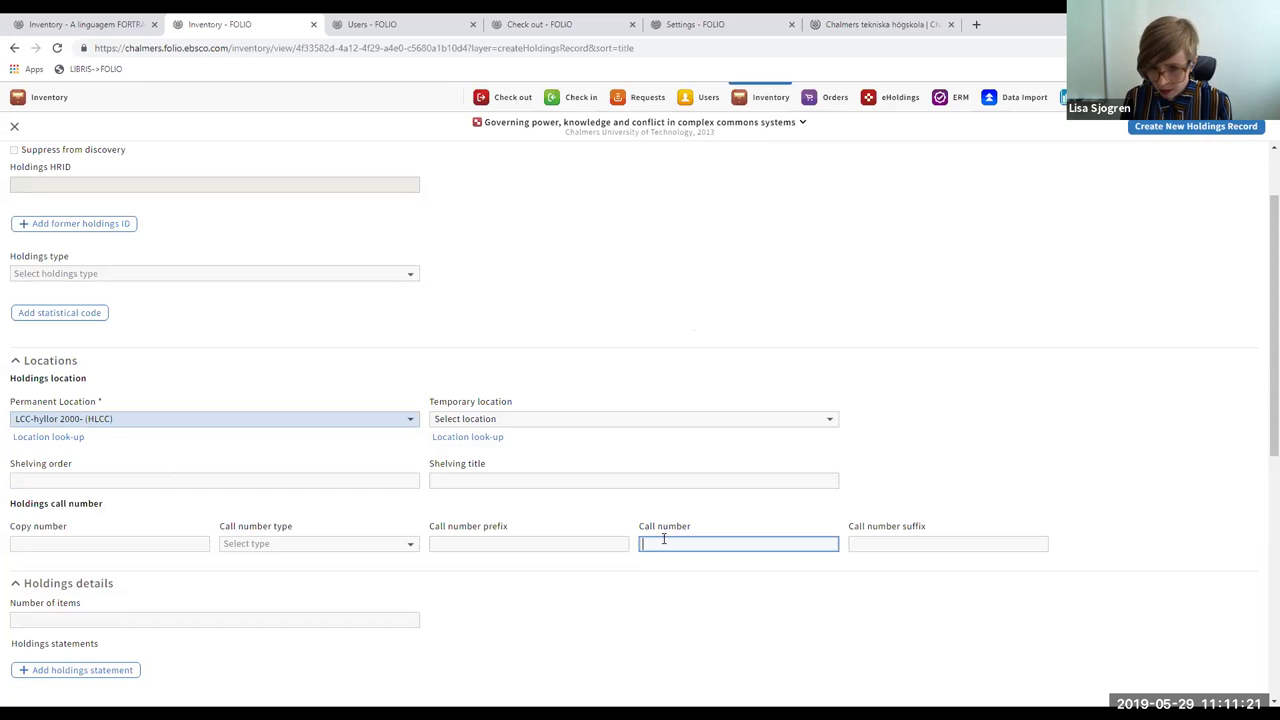
text(h)
click(894, 543)
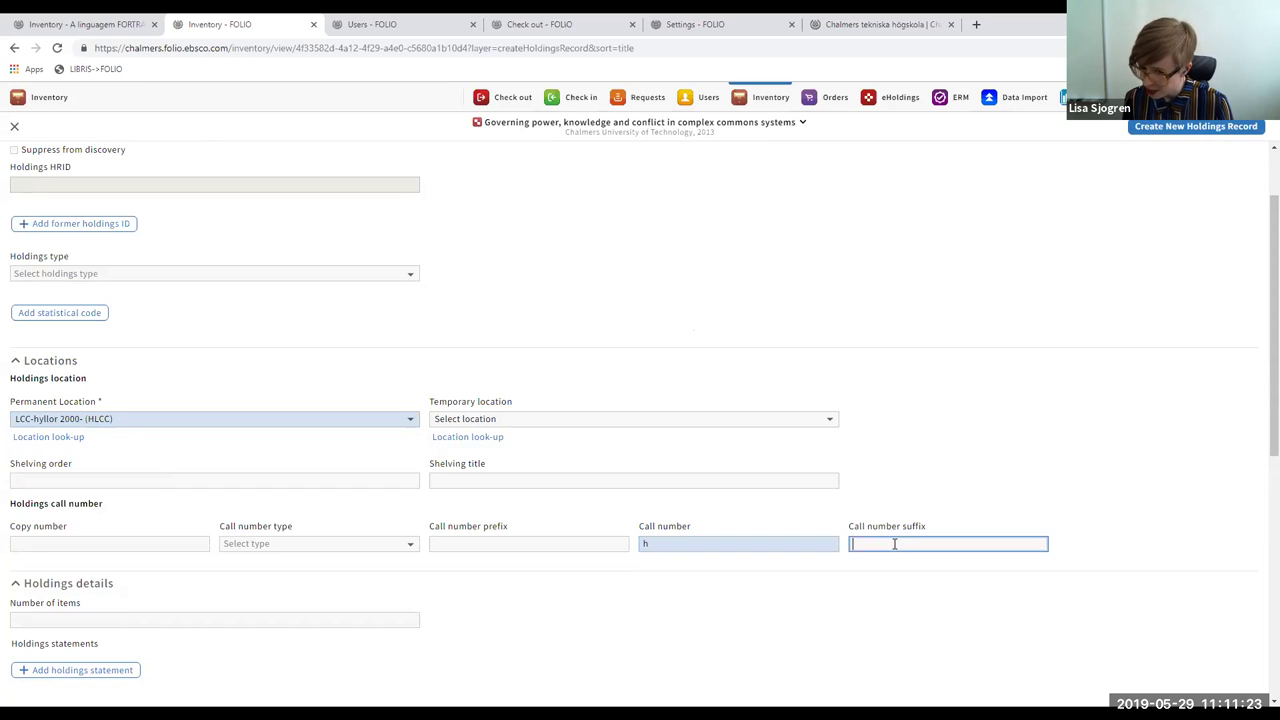
text(S)
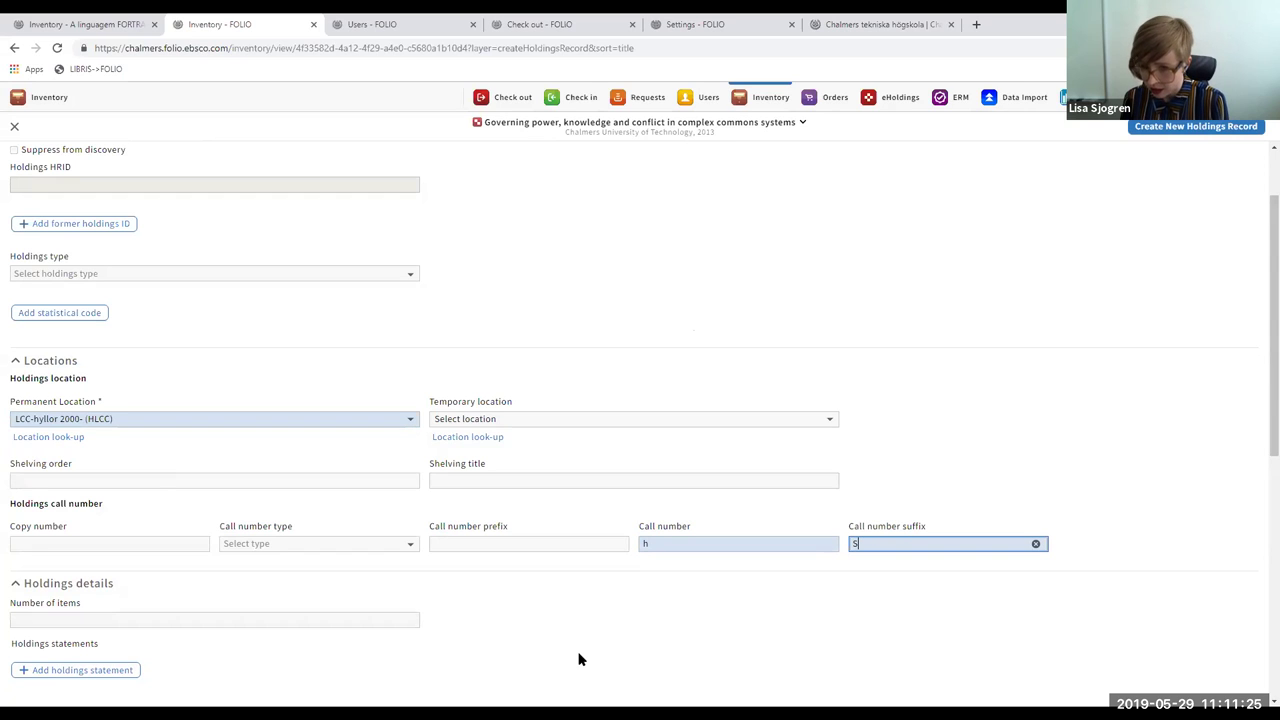
text(töhr)
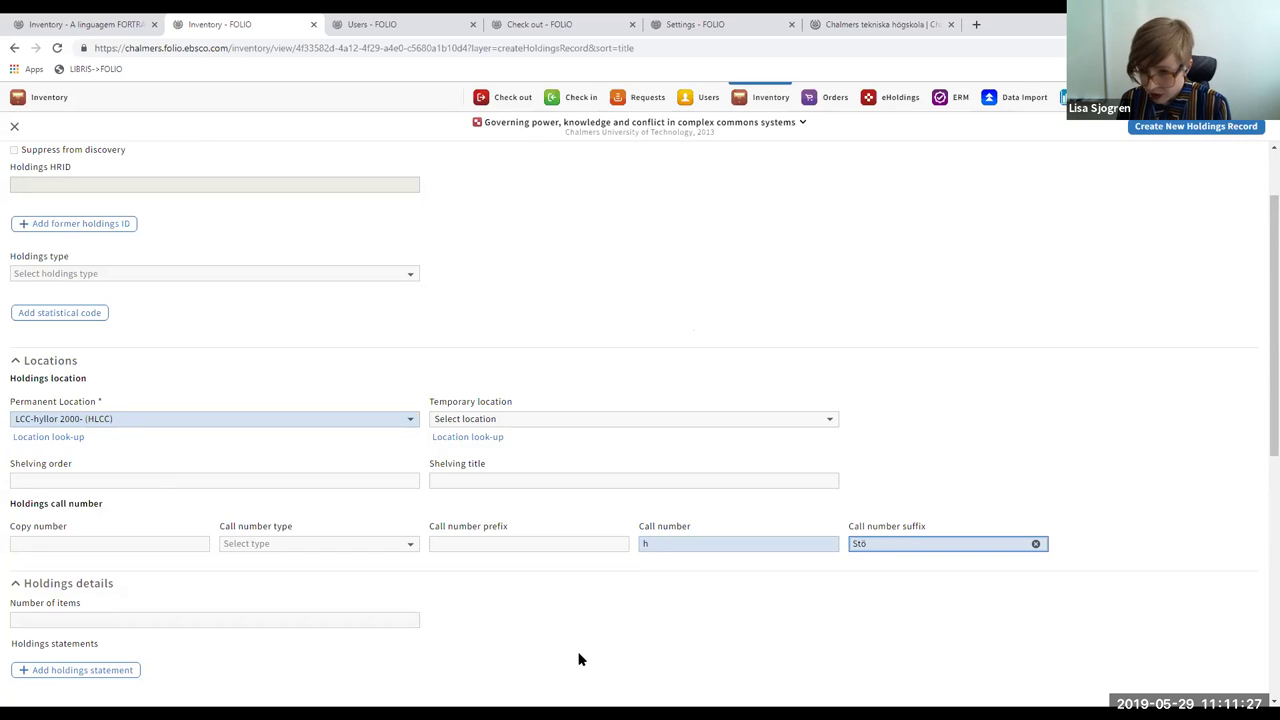
click(1260, 401)
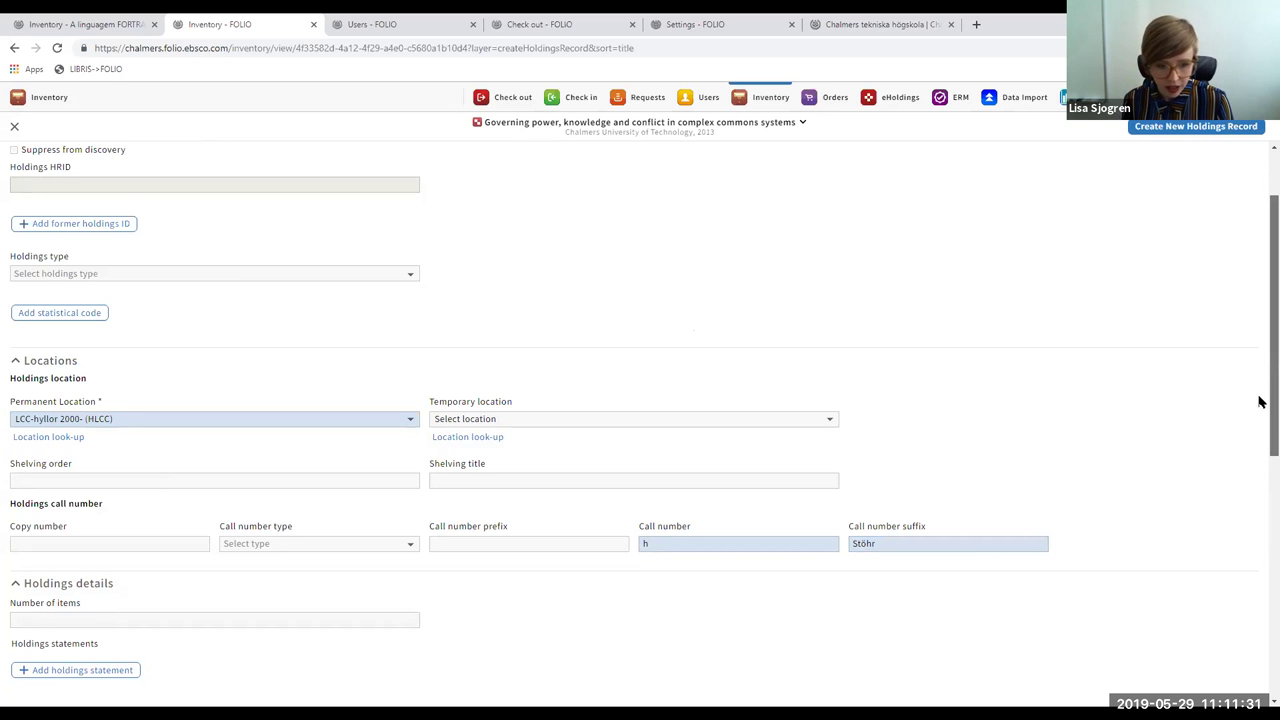
scroll(1260, 401, down, 4)
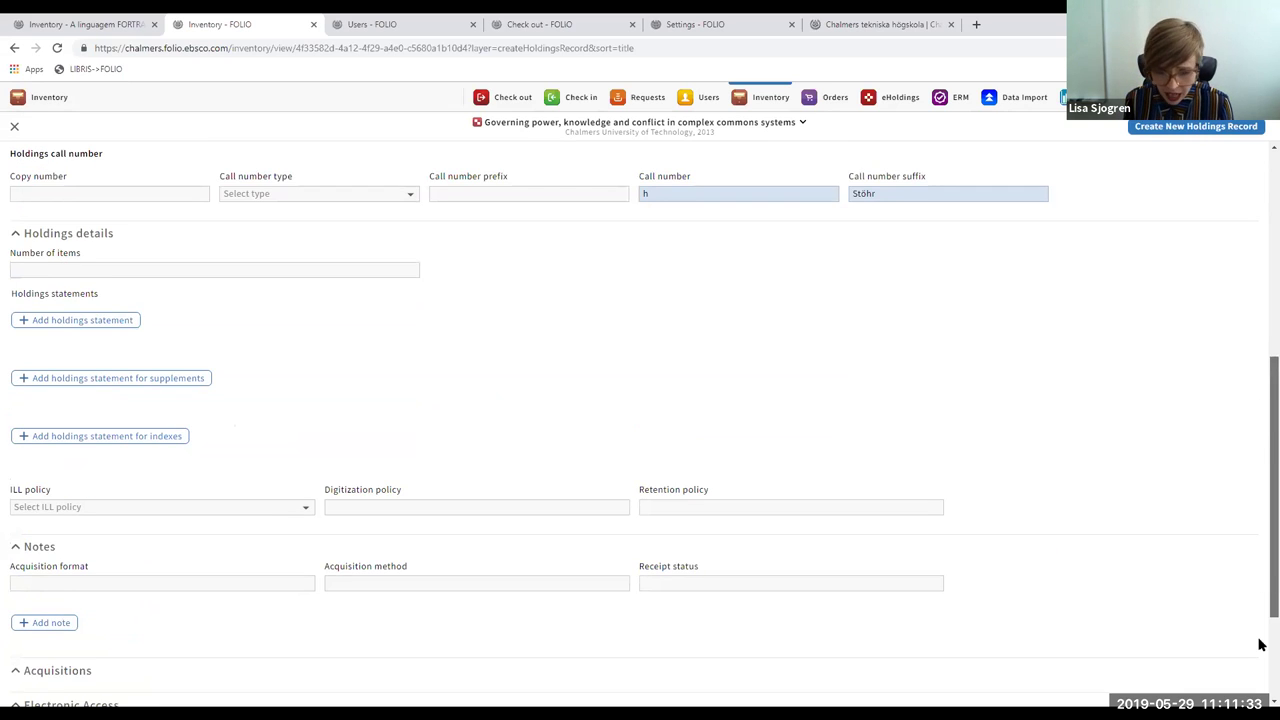
scroll(1260, 645, down, 2)
scroll(1260, 640, up, 10)
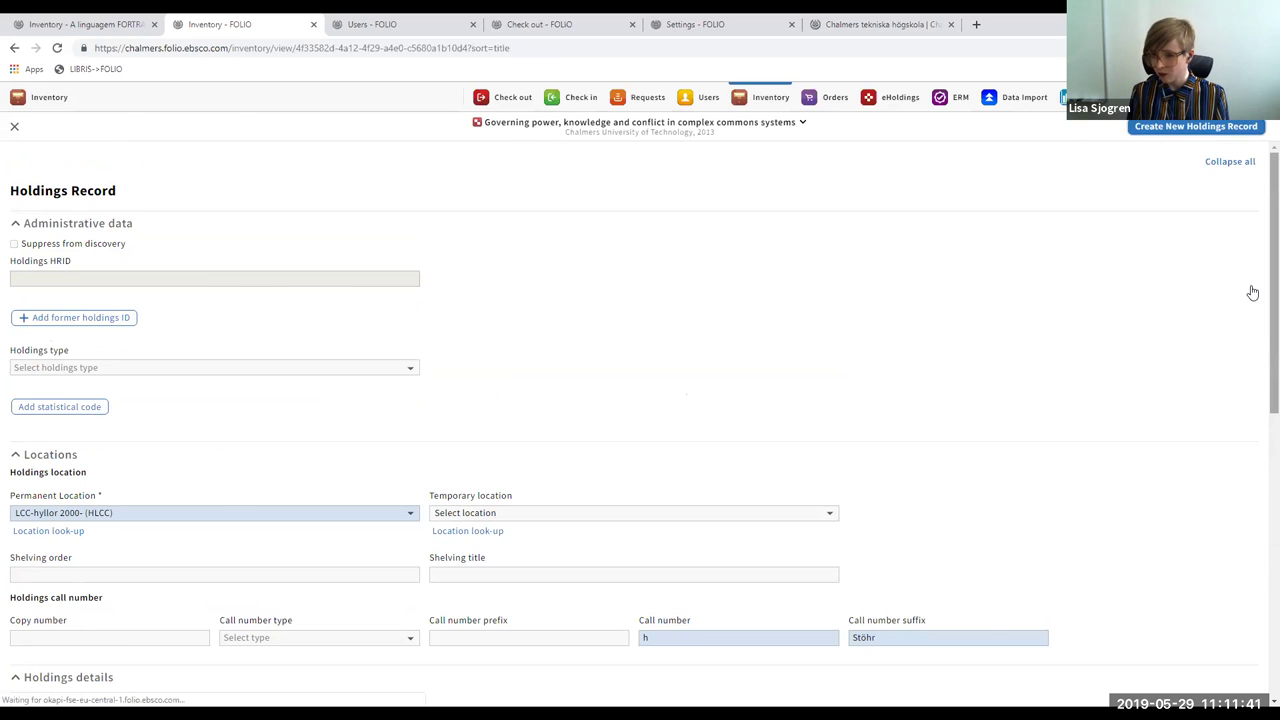
- Open a blank item record under the saved LCC-hyllor 2000- > h holdings
scroll(1260, 417, down, 3)
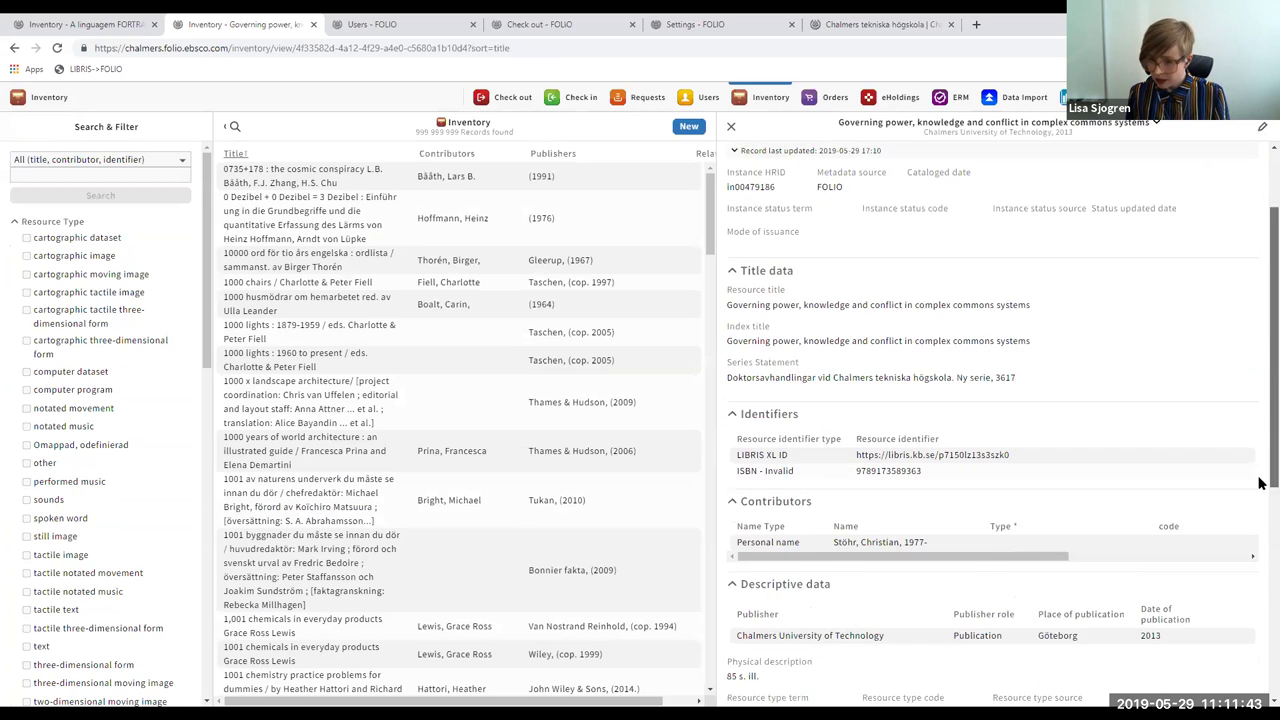
scroll(1260, 483, down, 5)
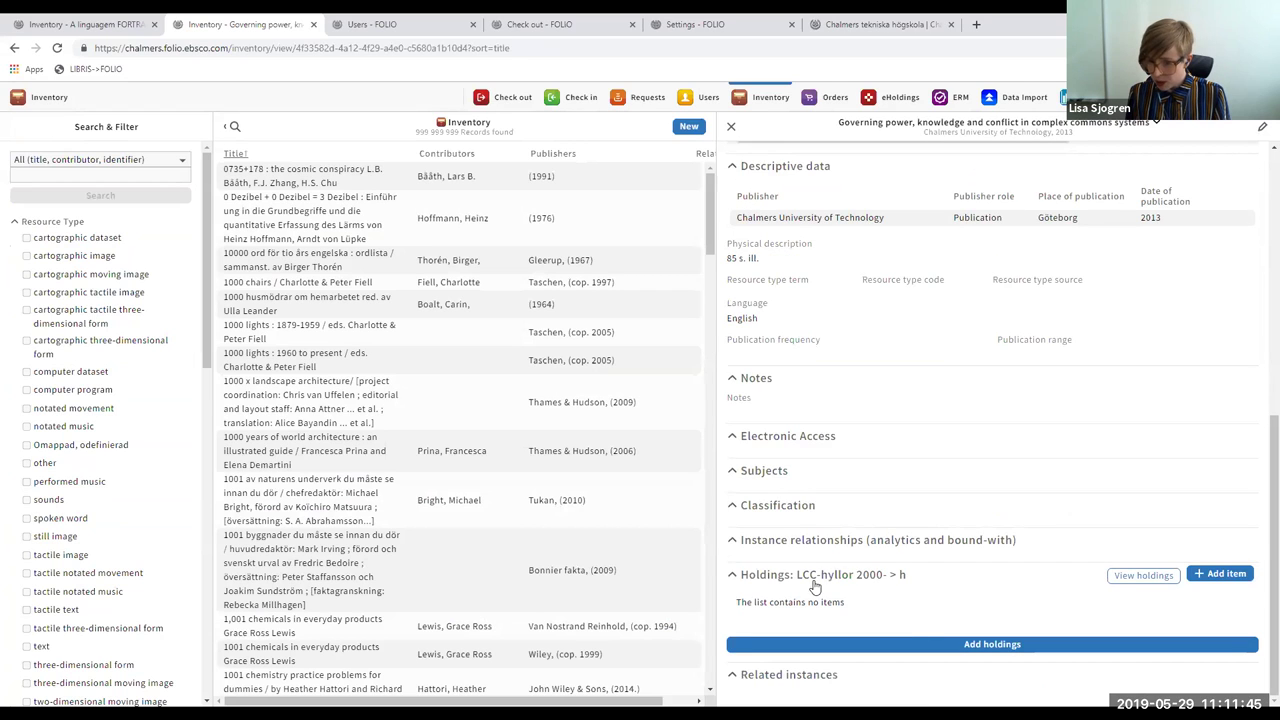
click(1215, 578)
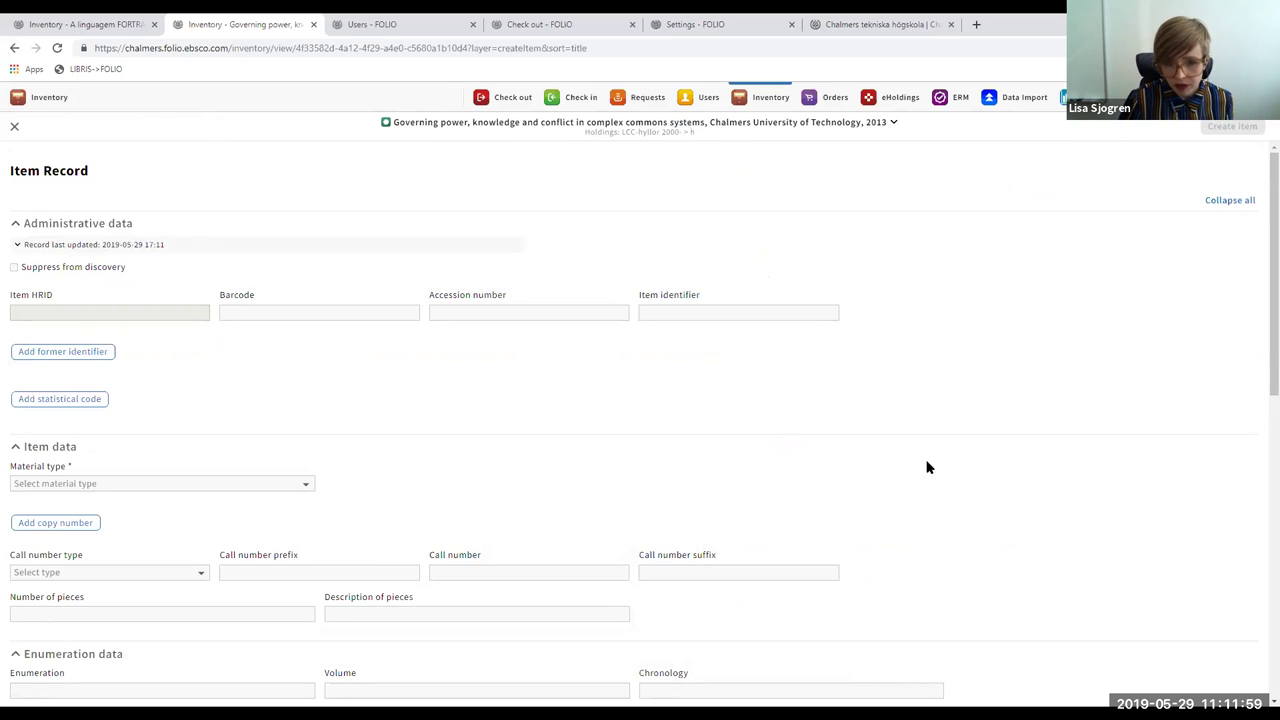
click(336, 308)
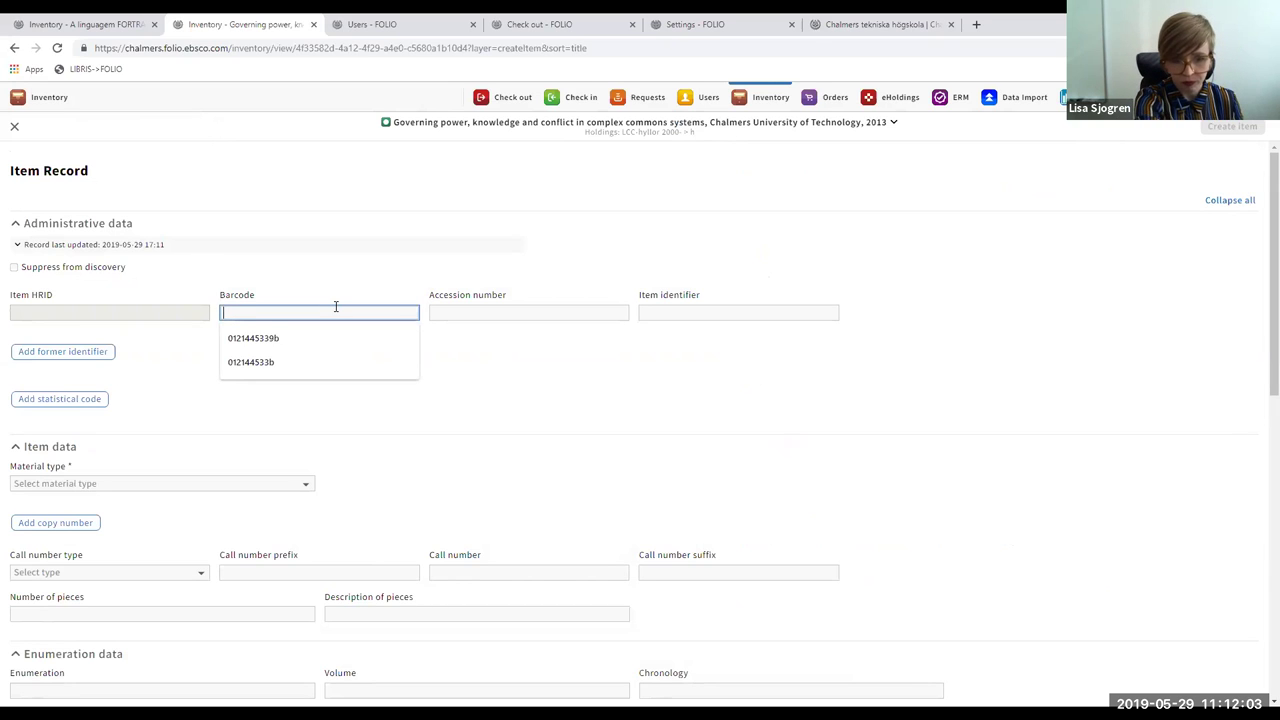
text(1204110103)
key(Return)
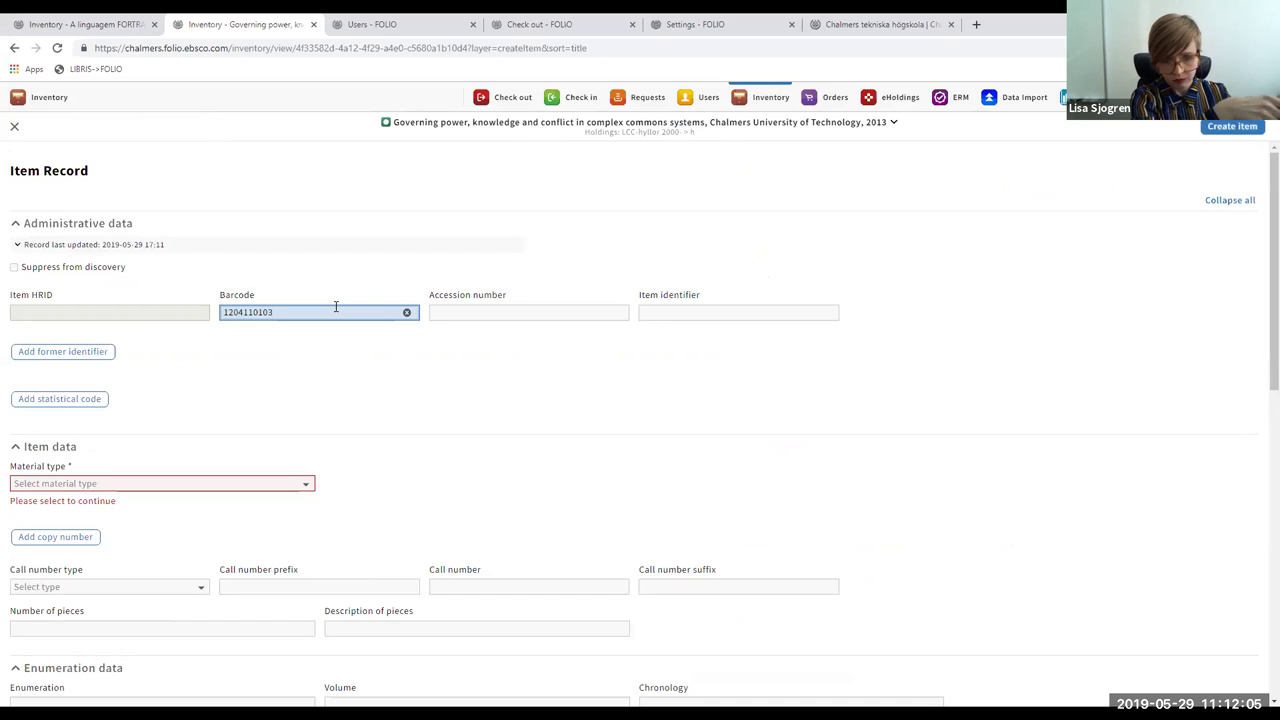
click(213, 484)
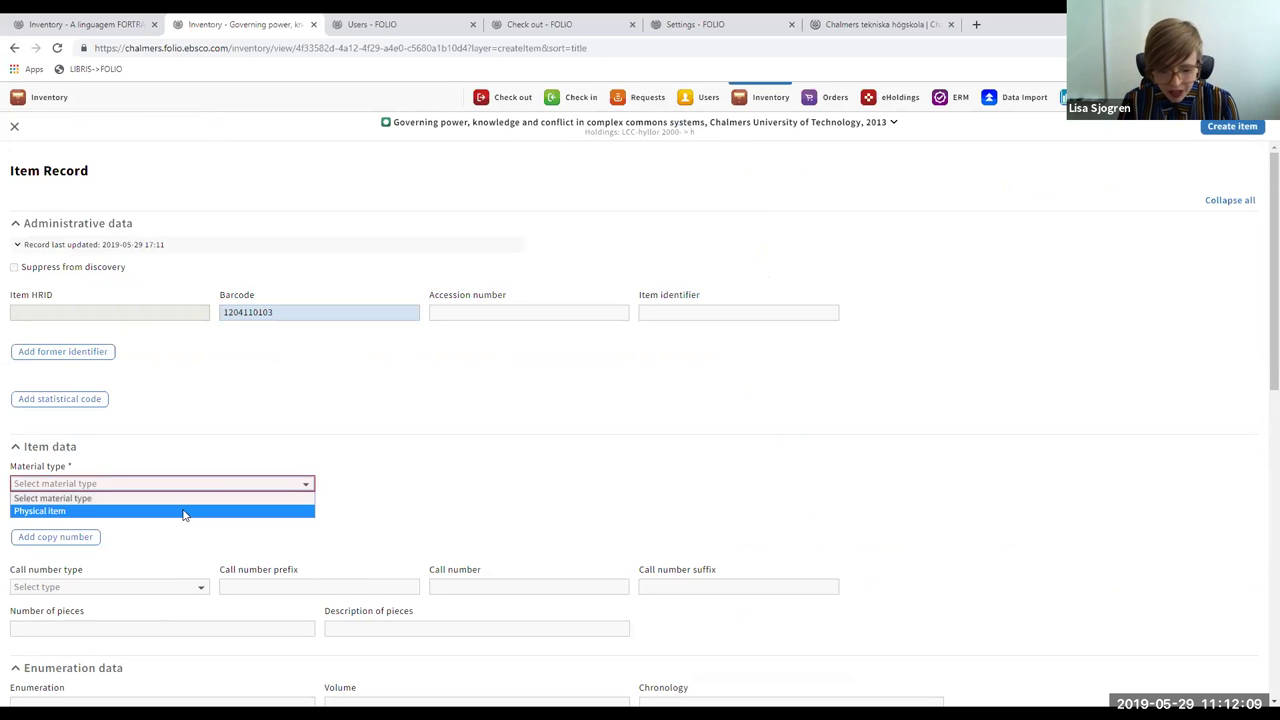
click(184, 512)
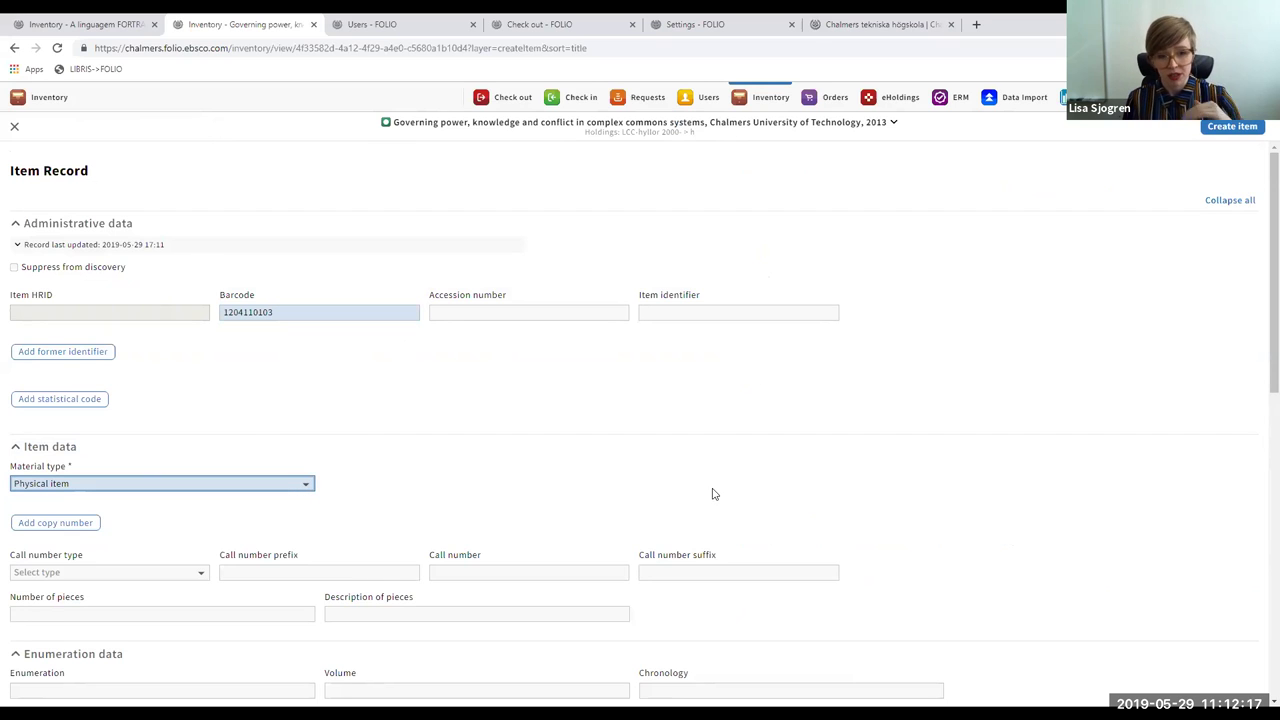
- Set the permanent loan type to Normal and create the item
scroll(1260, 385, down, 1)
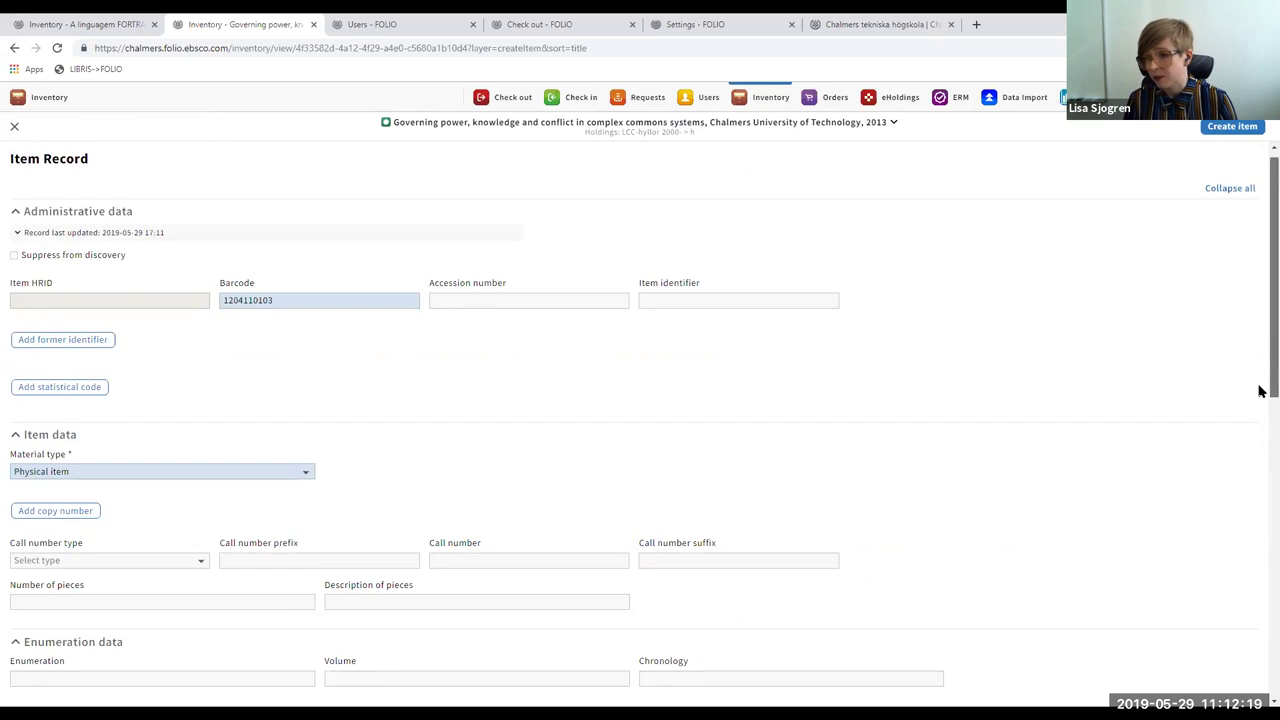
drag(1260, 390, 1260, 625)
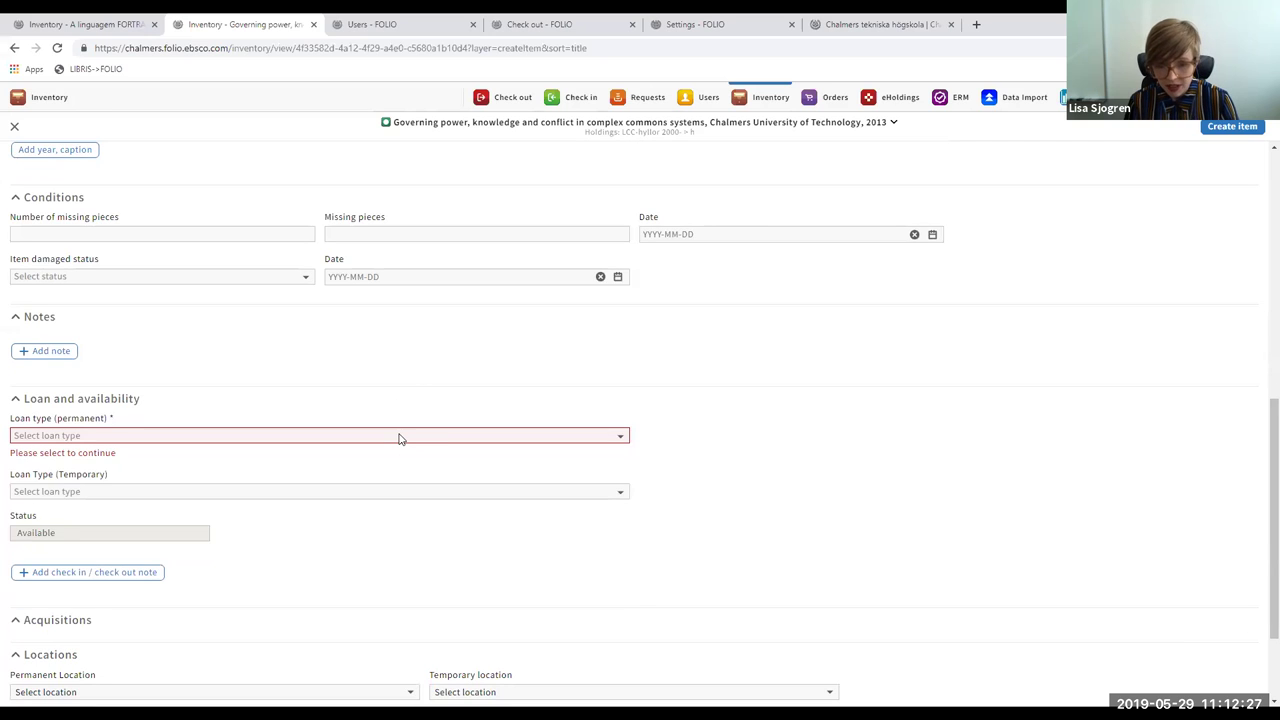
click(399, 437)
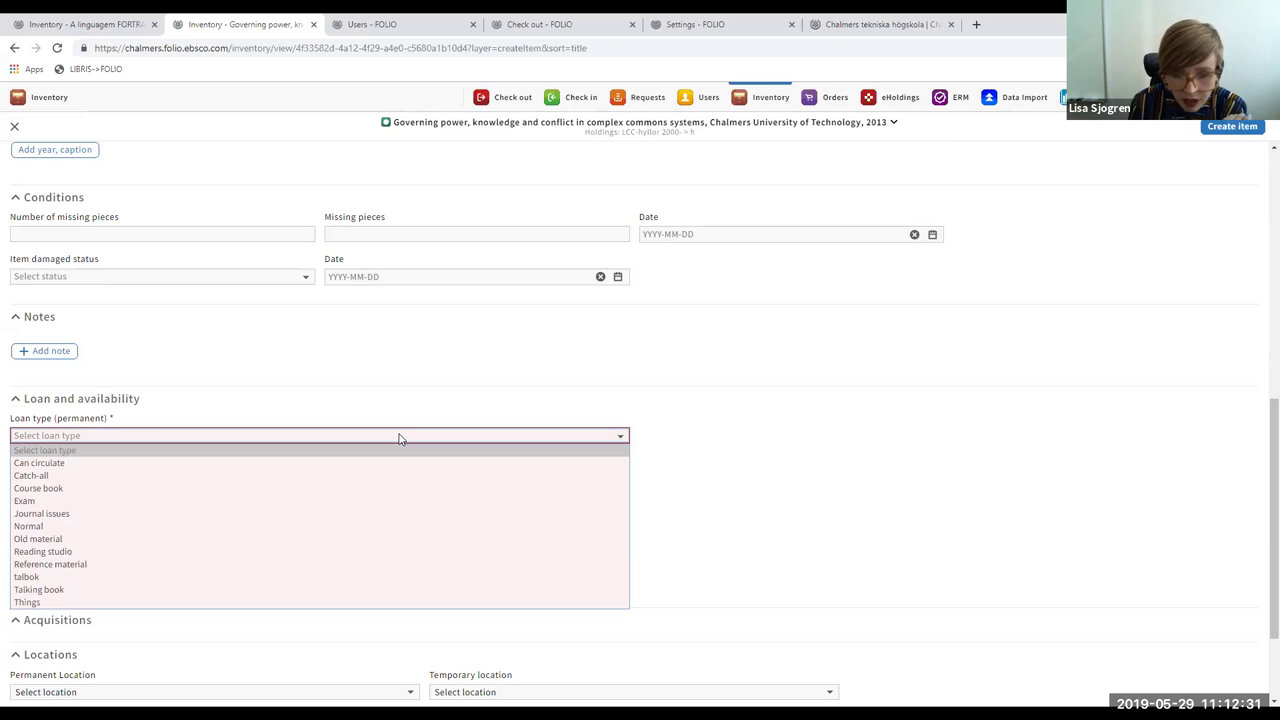
click(378, 528)
drag(1260, 430, 1260, 515)
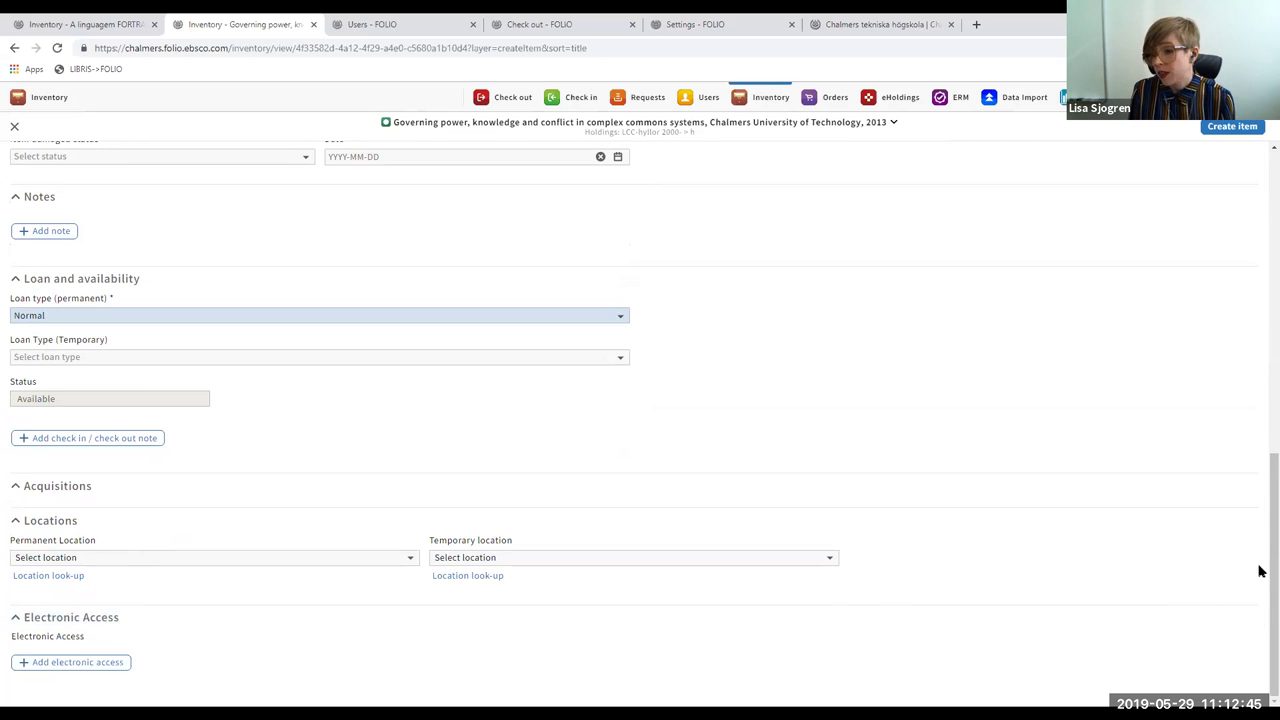
scroll(1260, 428, up, 7)
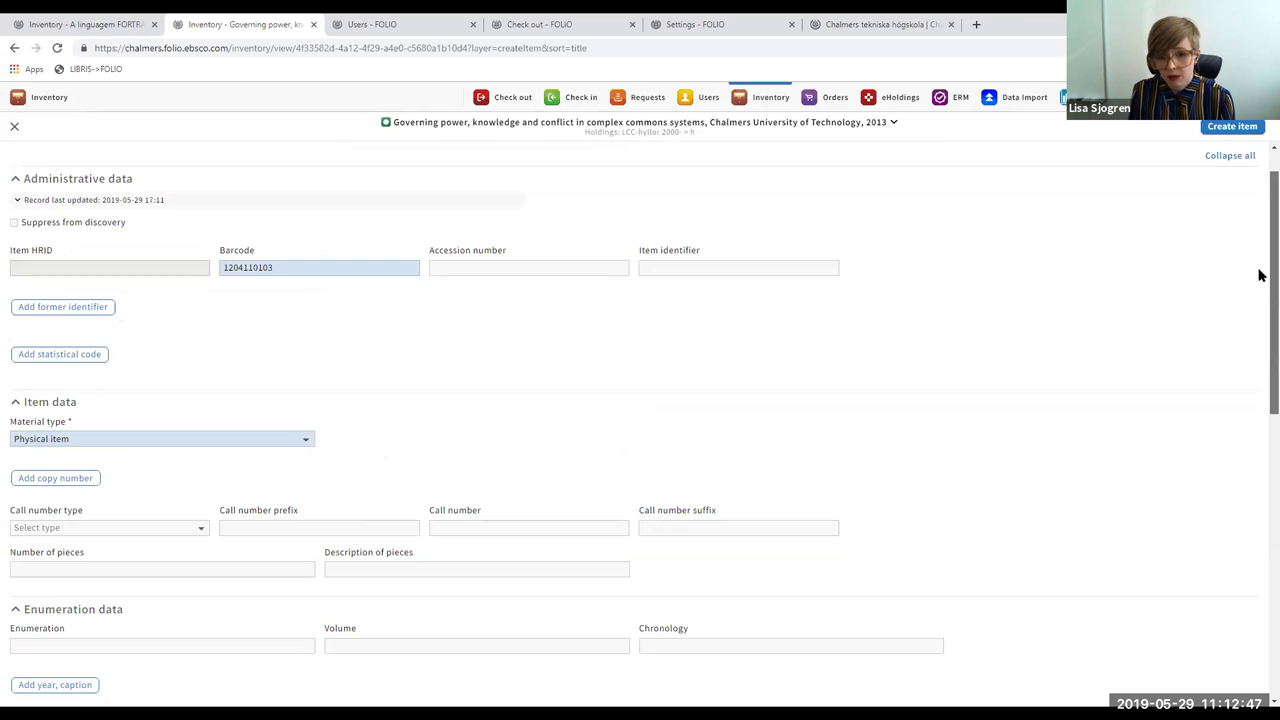
scroll(1260, 265, up, 1)
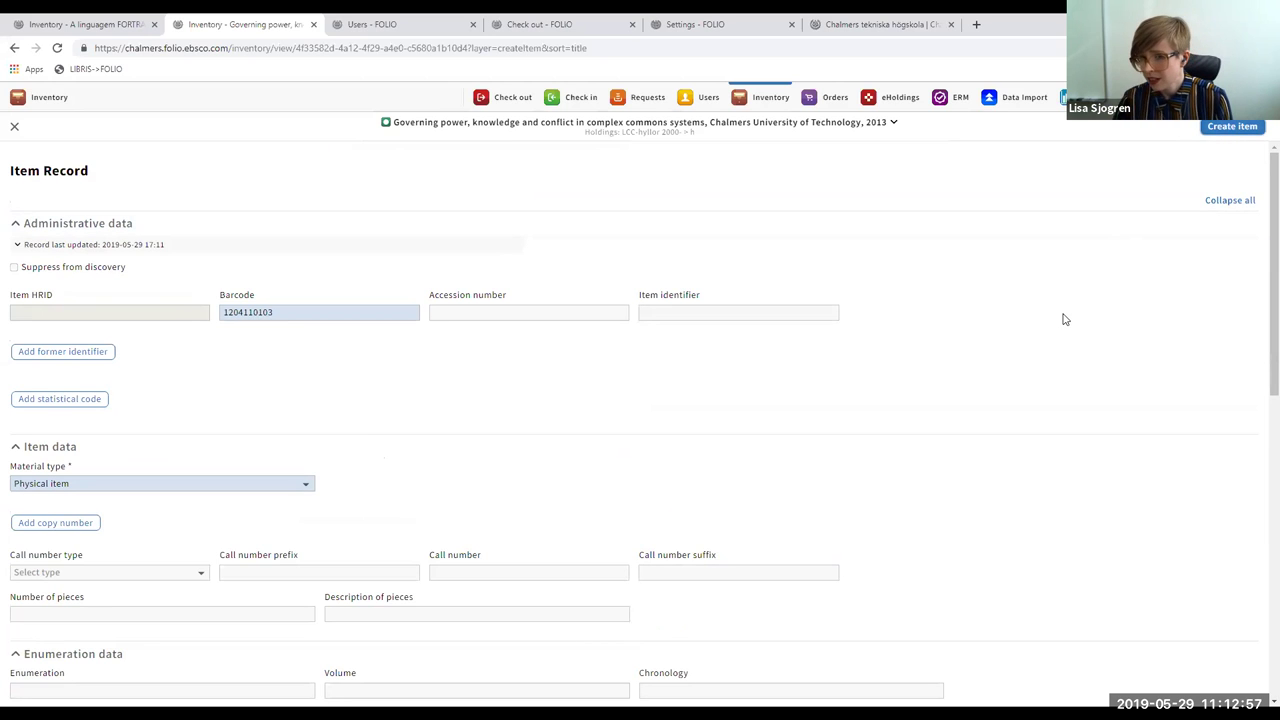
key(Return)
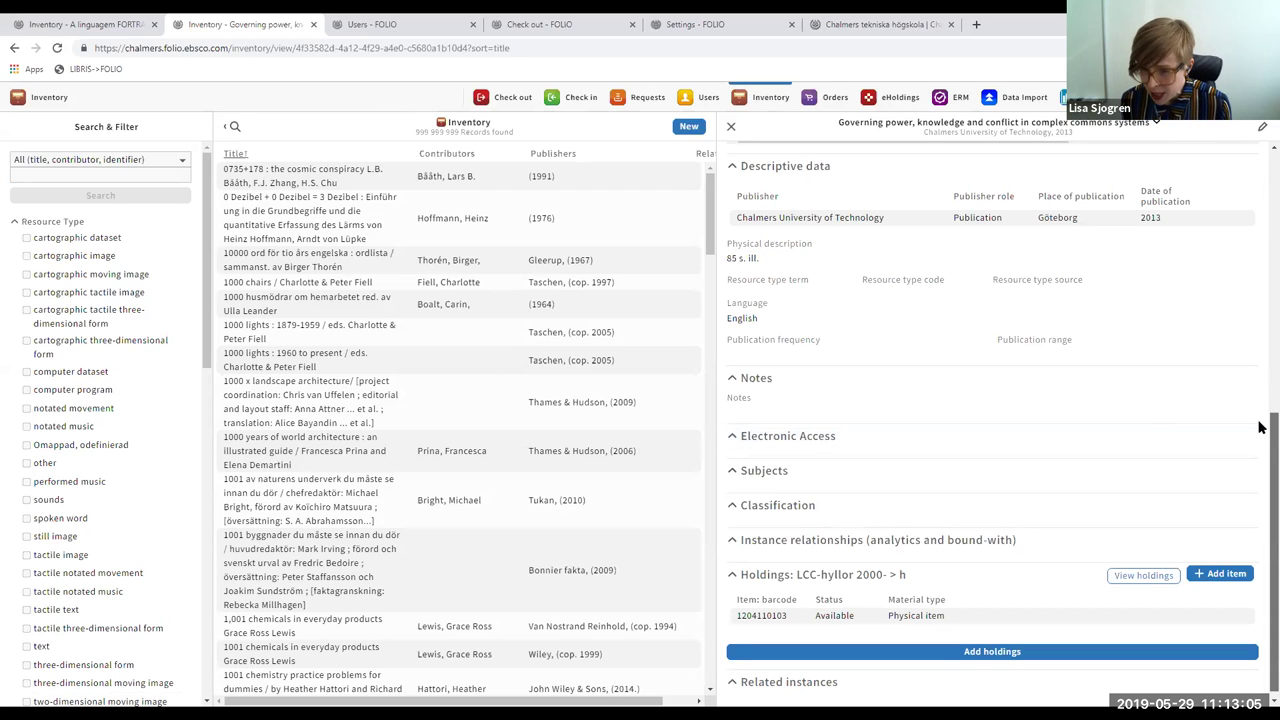
scroll(1260, 410, up, 1)
scroll(1260, 300, up, 5)
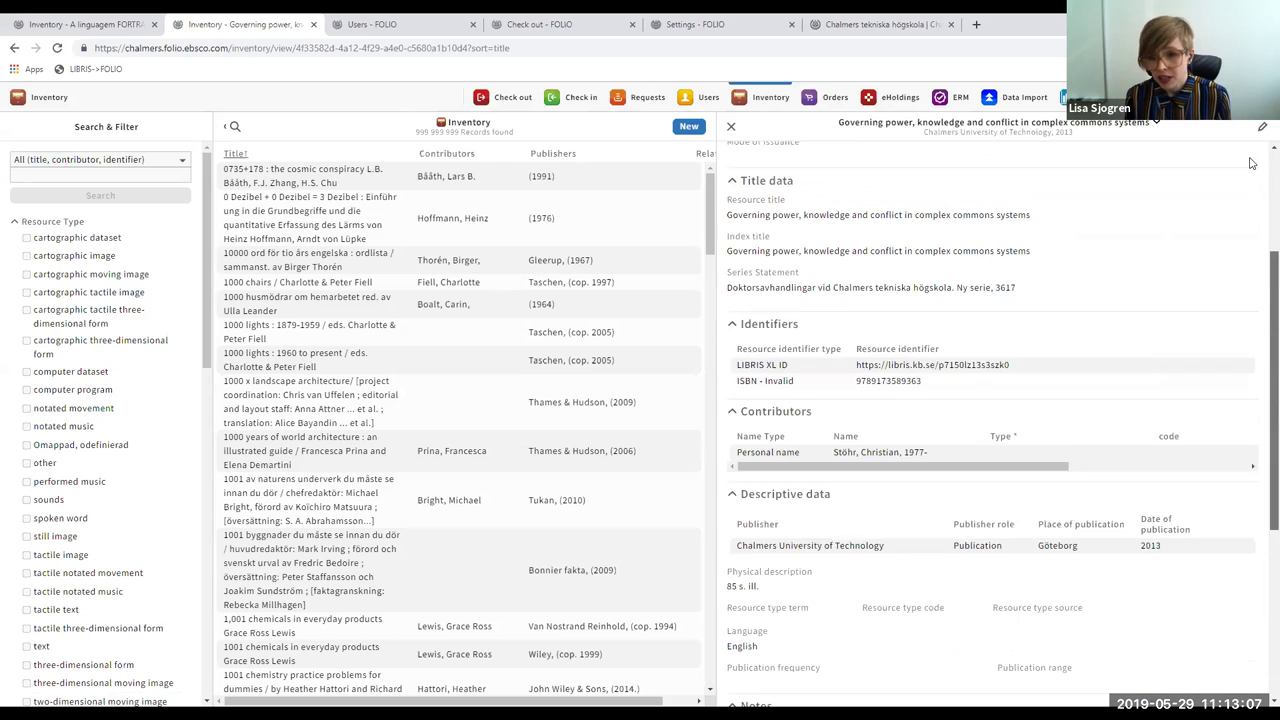
scroll(1257, 170, down, 3)
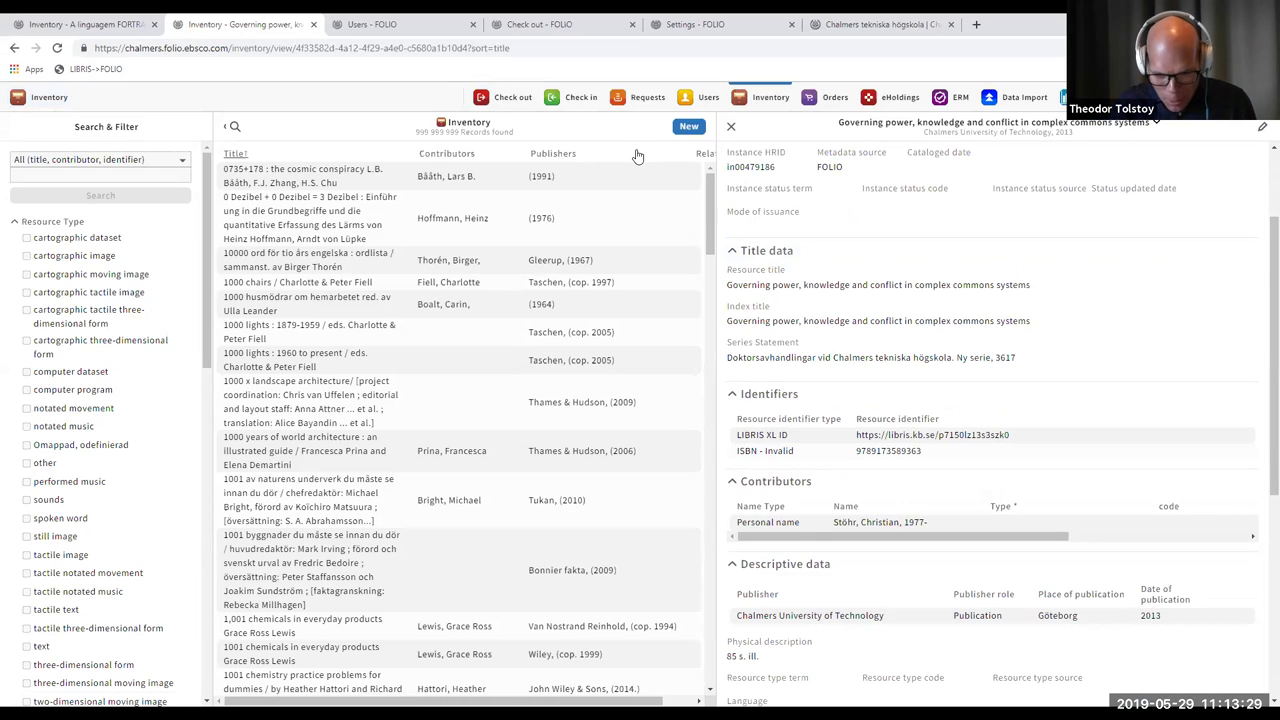
click(340, 170)
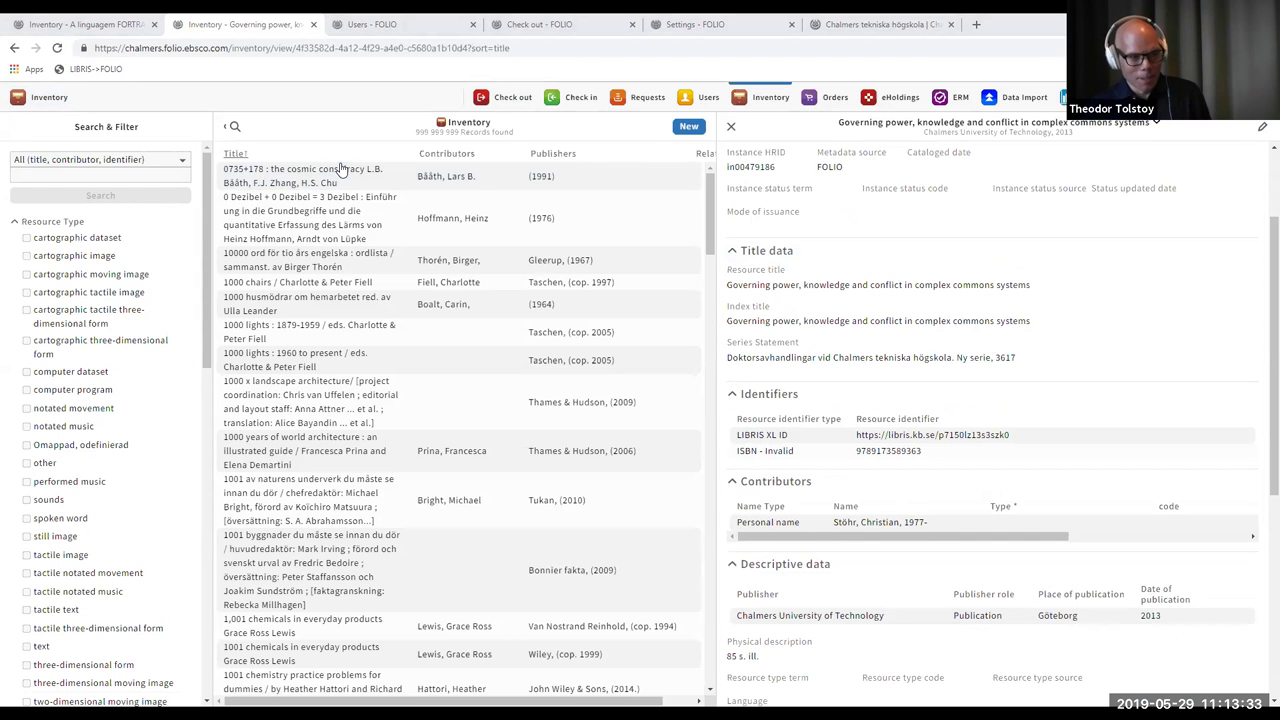
key(alt+Tab)
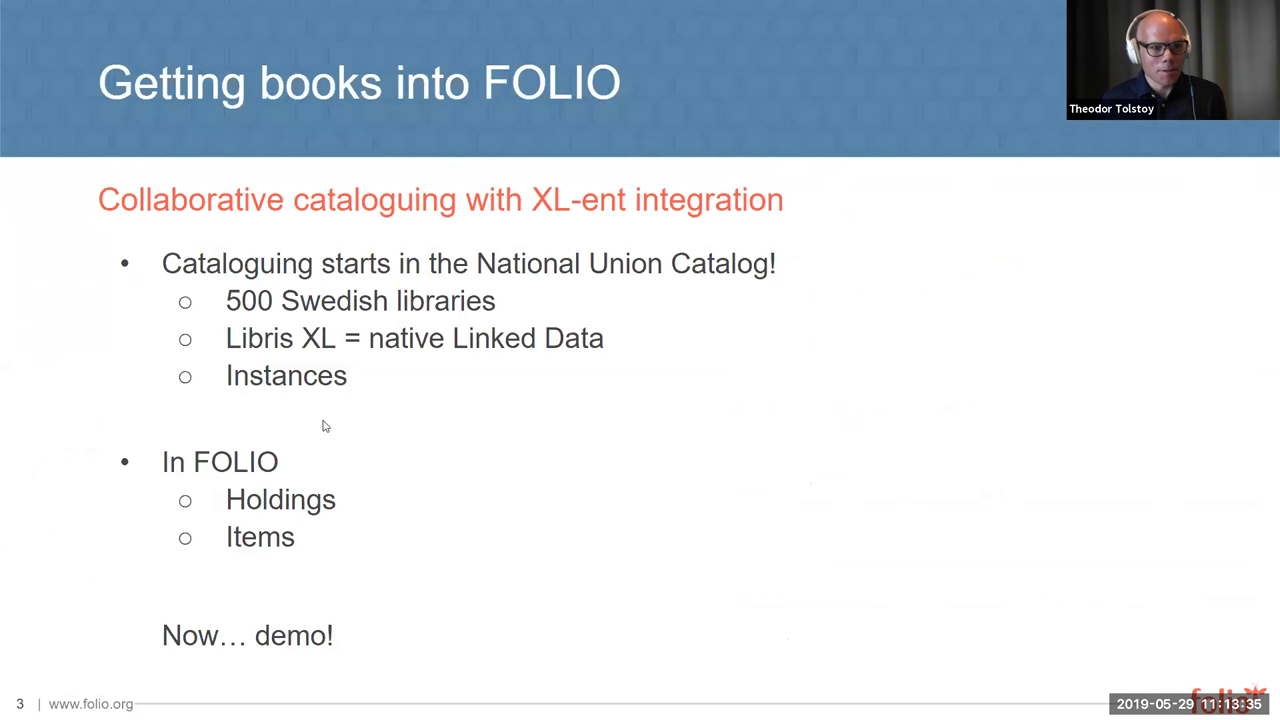
- Advance the presentation from slide 3 to slide 5, 'The magic button'
key(Right)
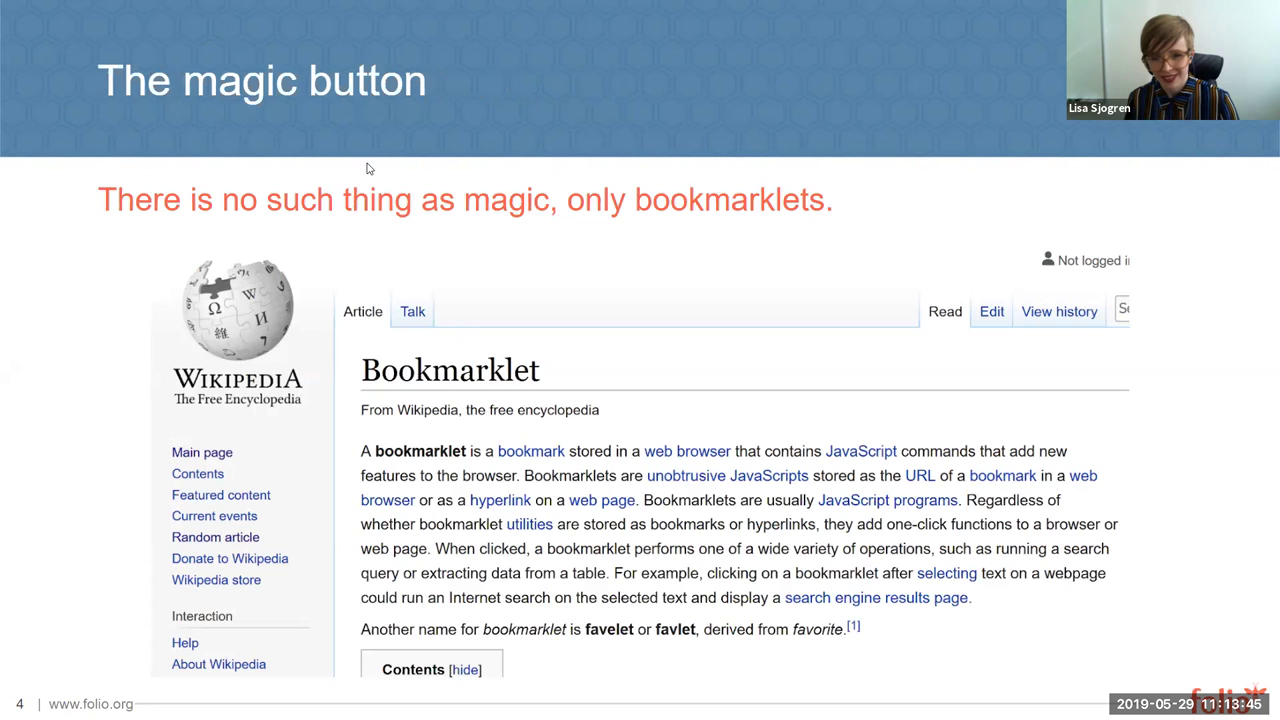
key(Right)
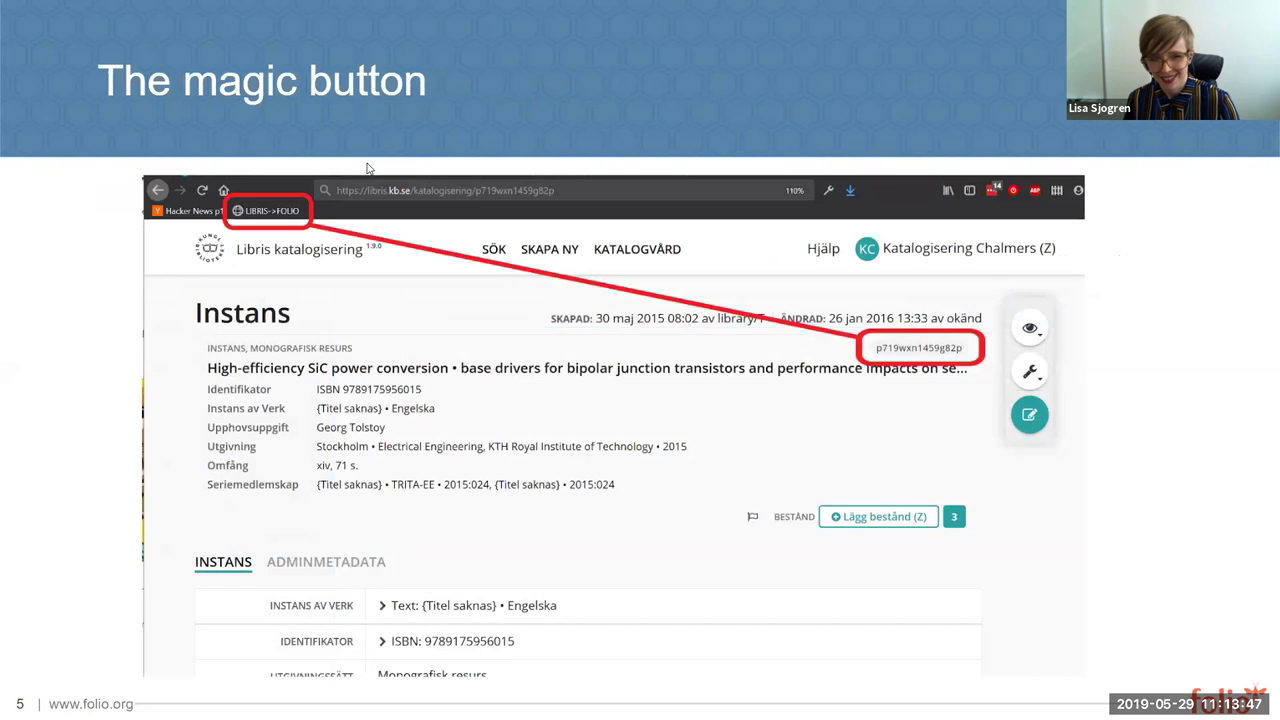
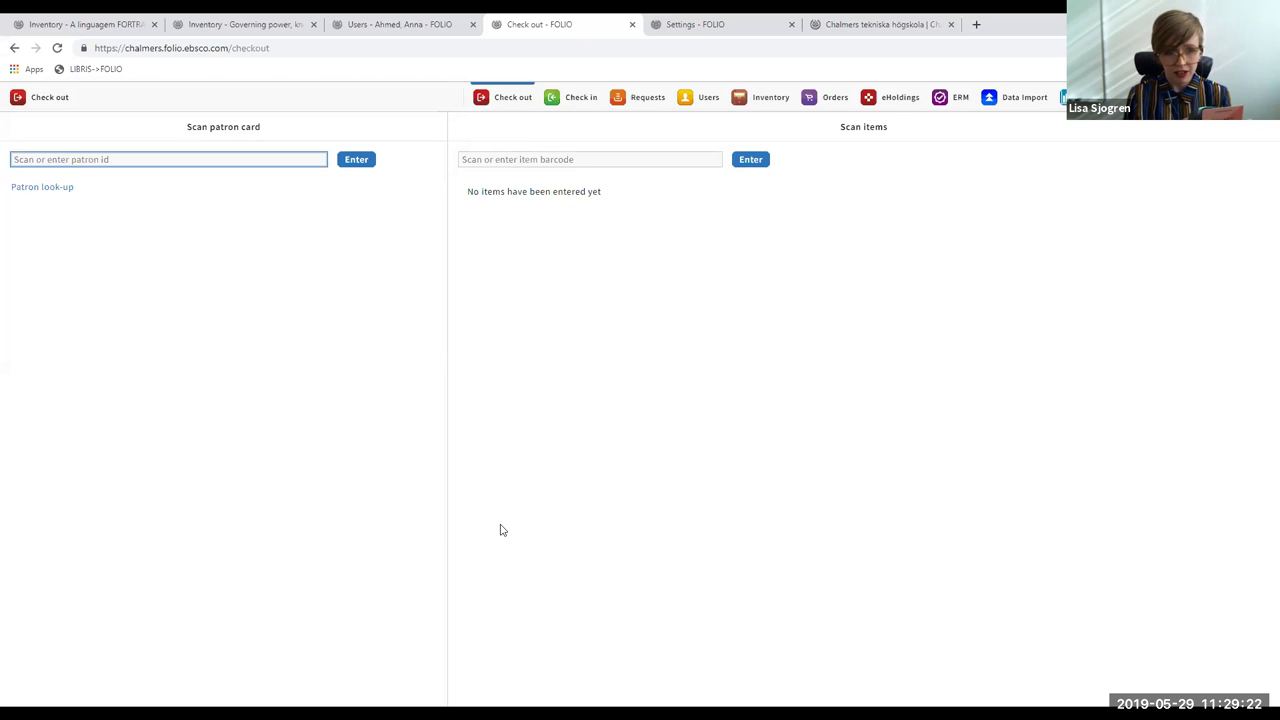
key(Return)
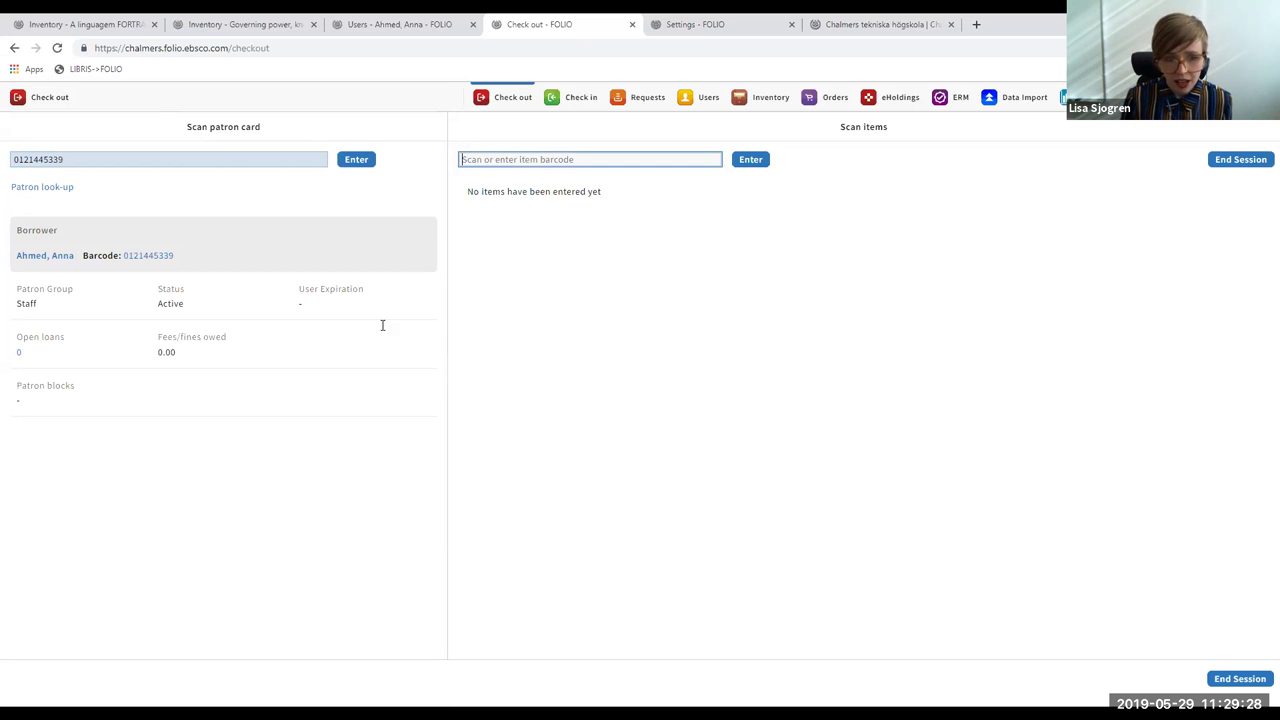
click(563, 163)
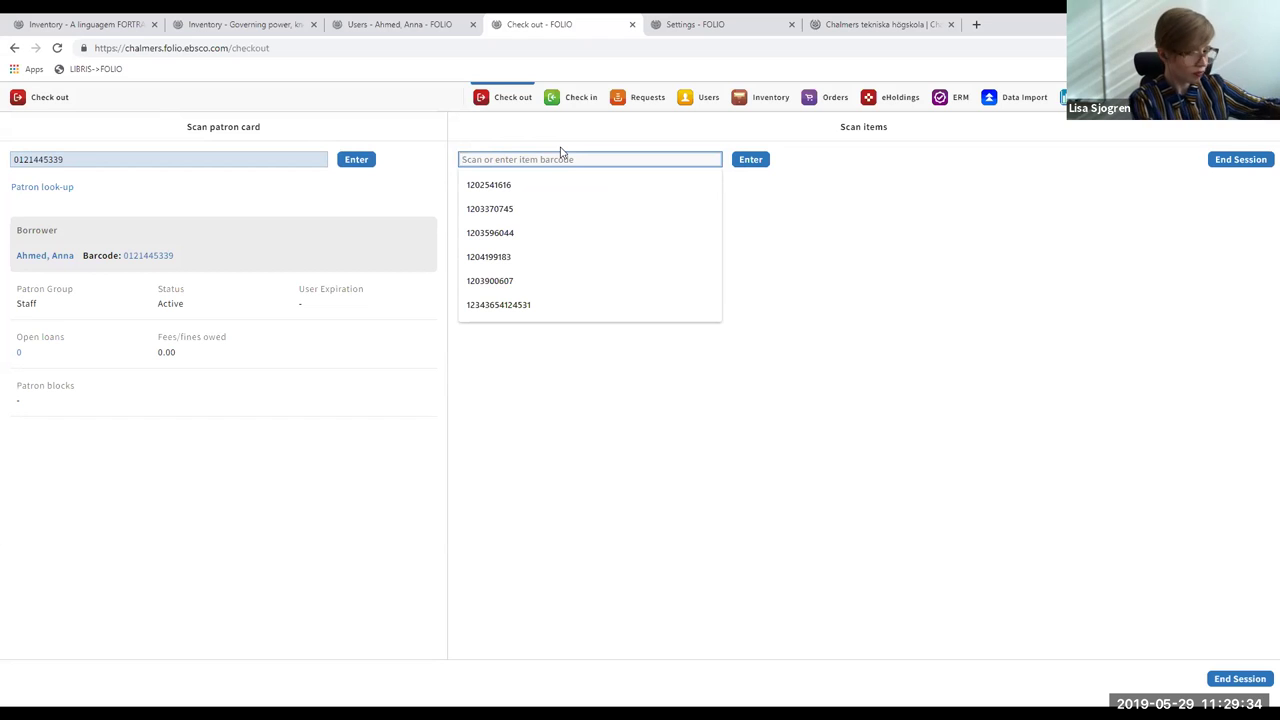
text(1204110103)
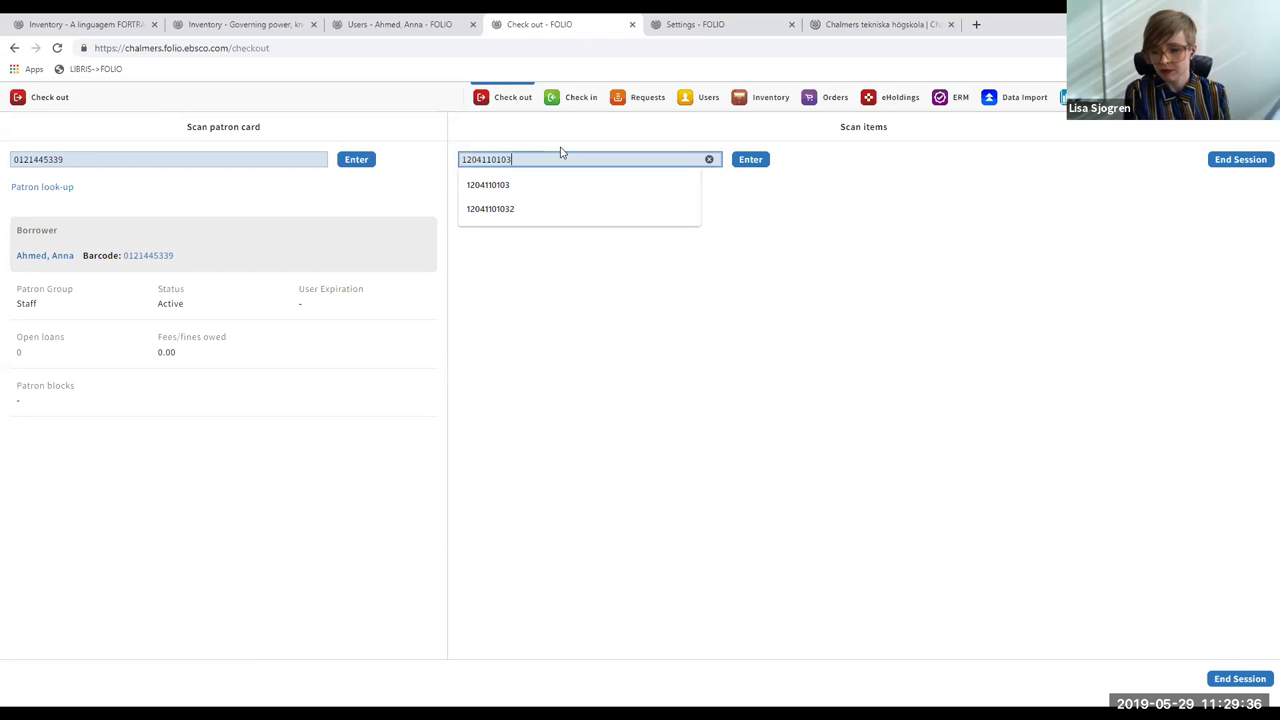
key(Return)
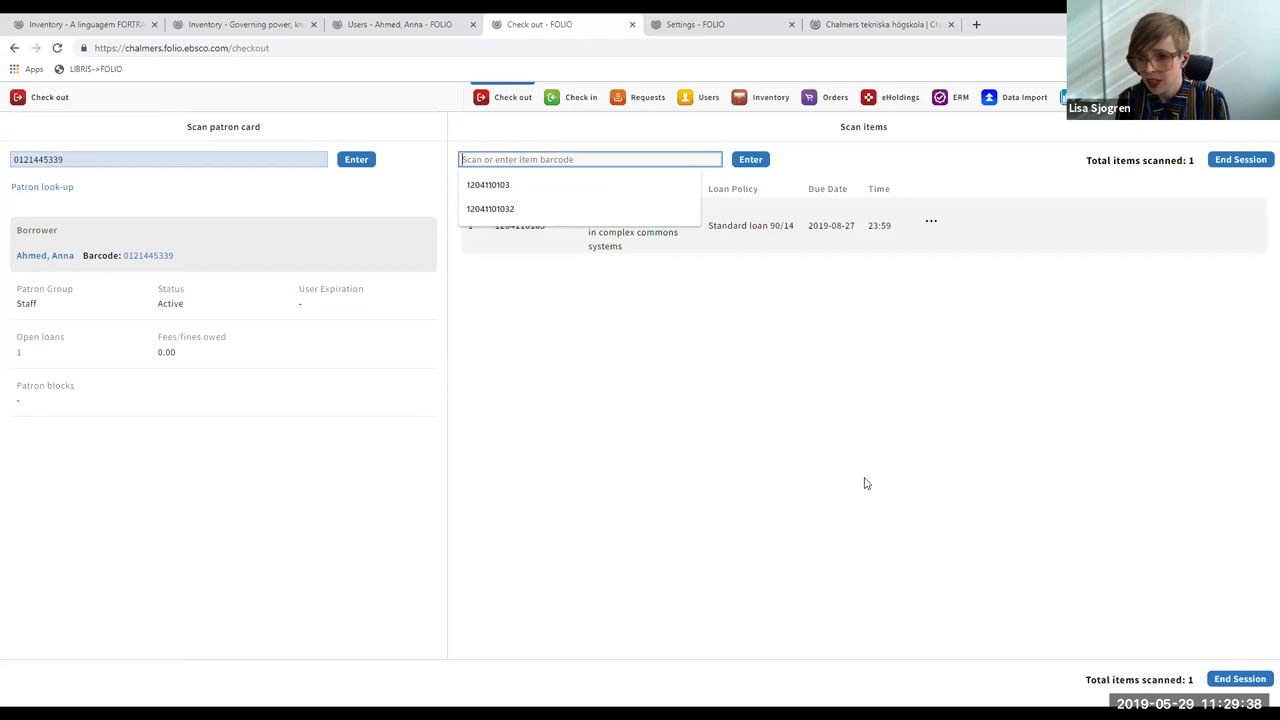
click(728, 405)
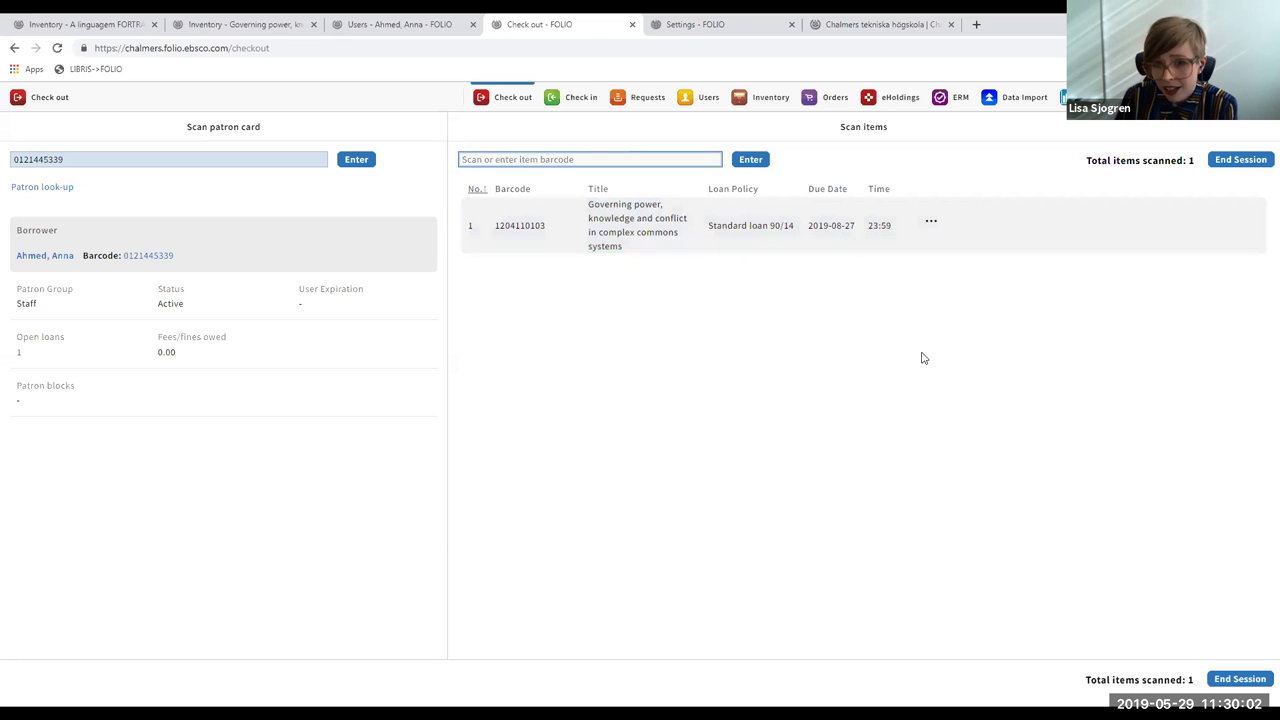
- Close the checked-out item's actions menu without choosing an action, and go to Inventory
click(931, 223)
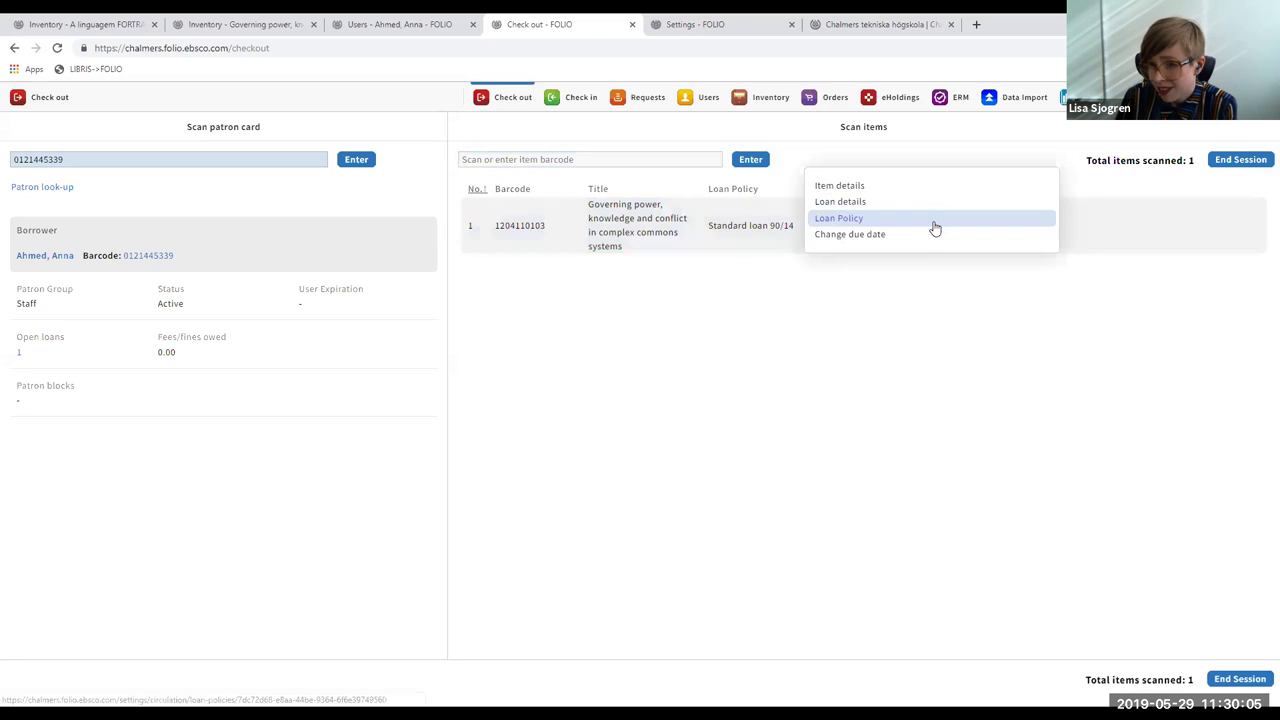
click(906, 377)
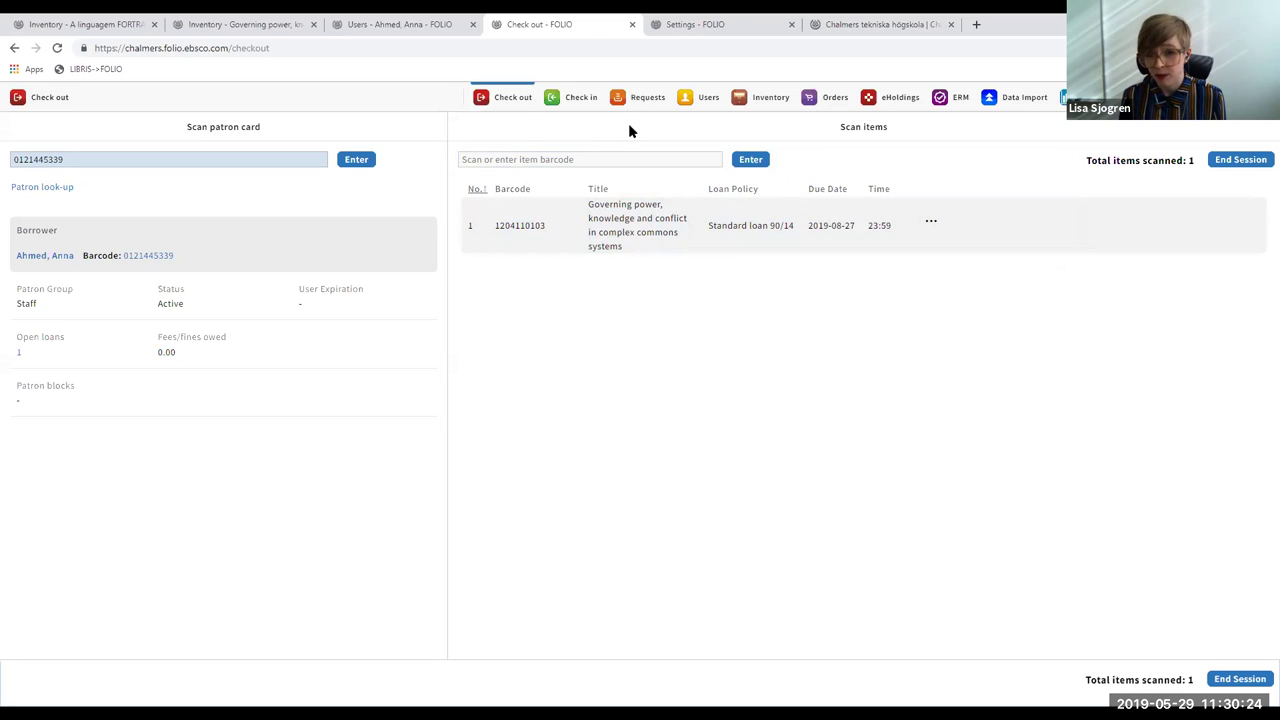
click(763, 100)
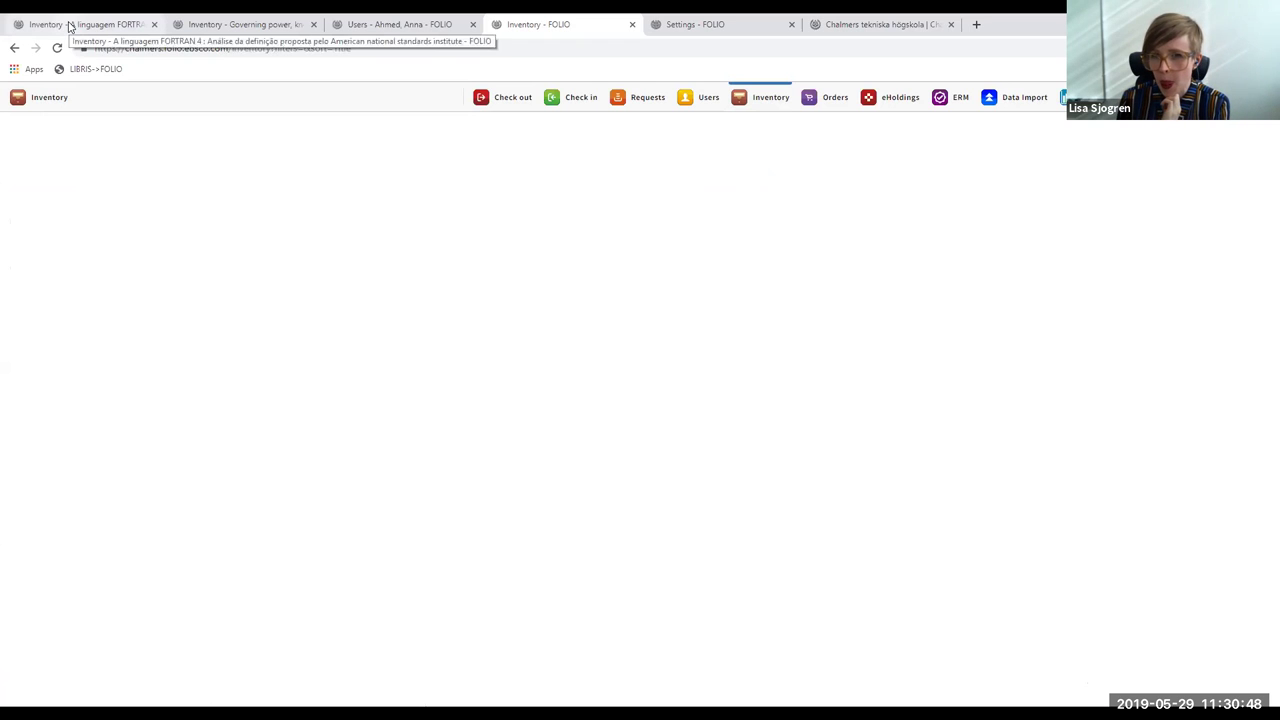
click(834, 99)
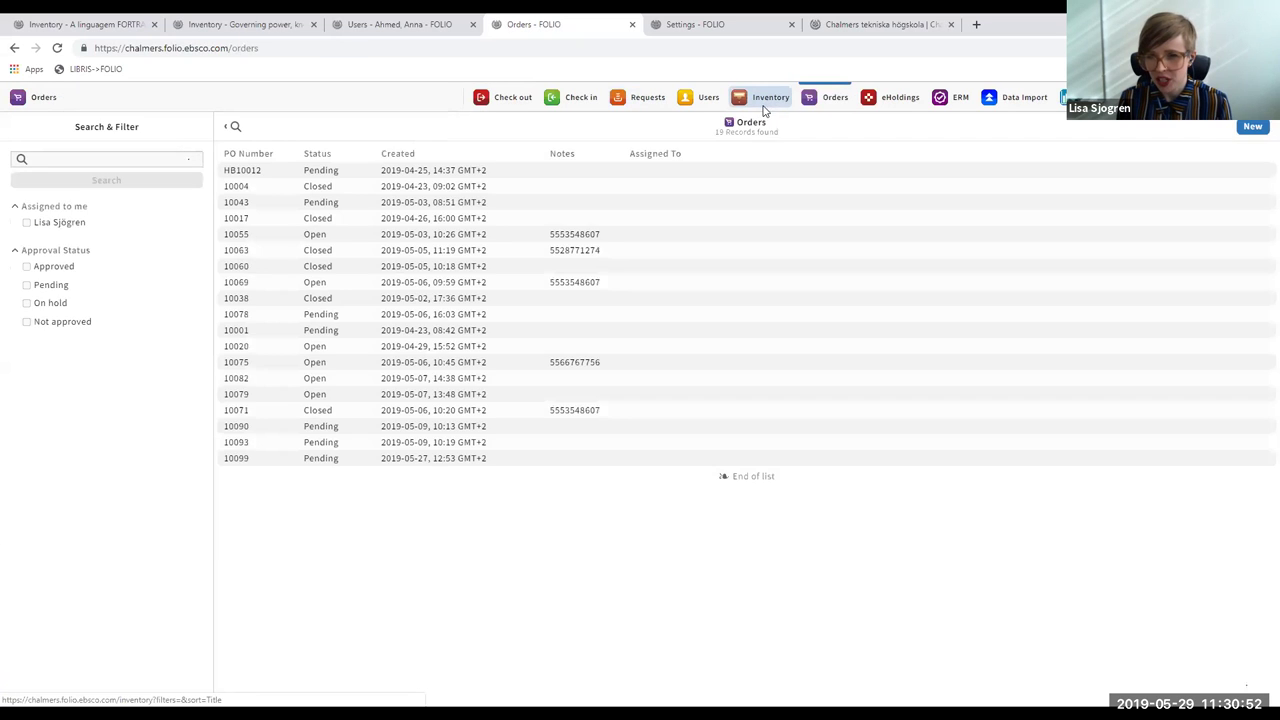
click(763, 106)
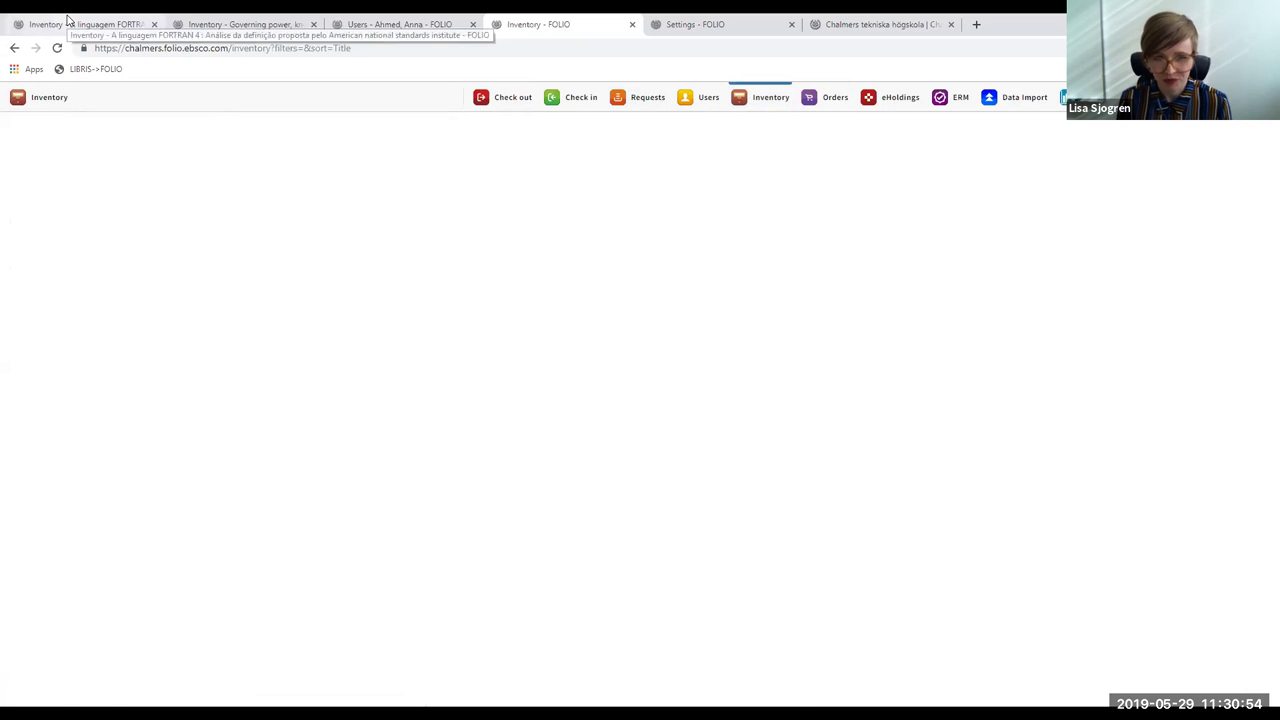
click(68, 20)
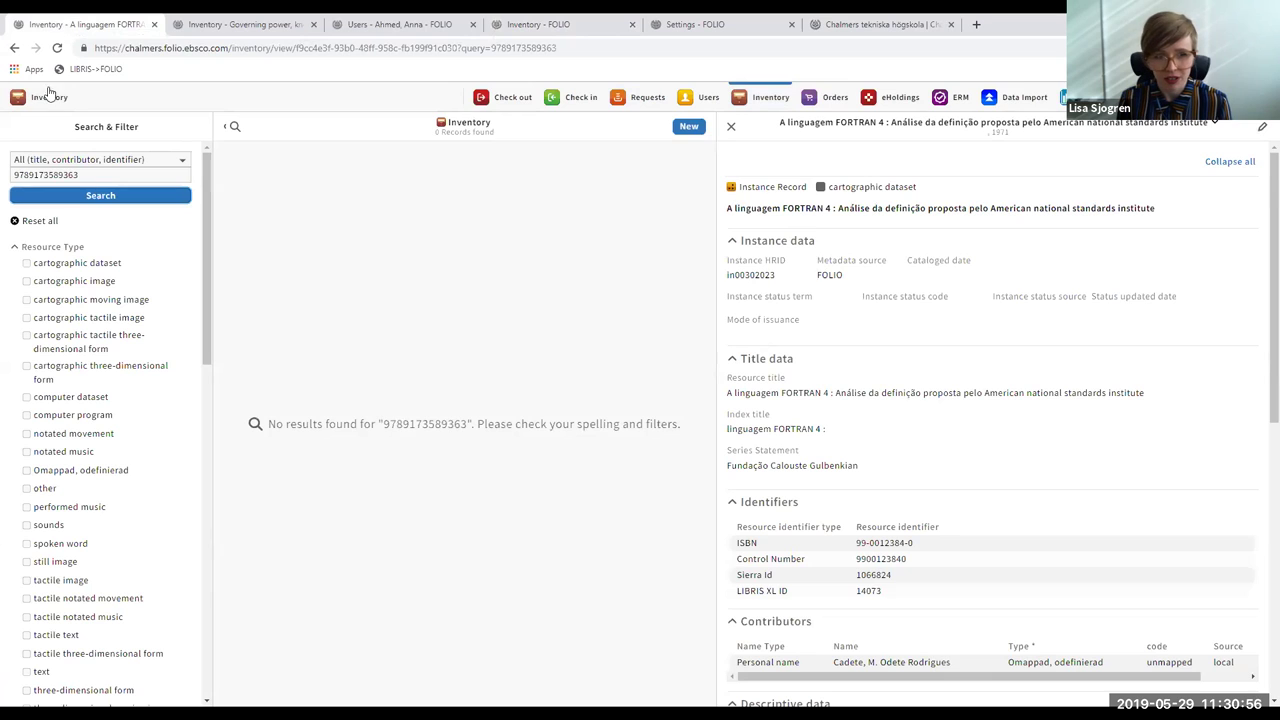
click(109, 172)
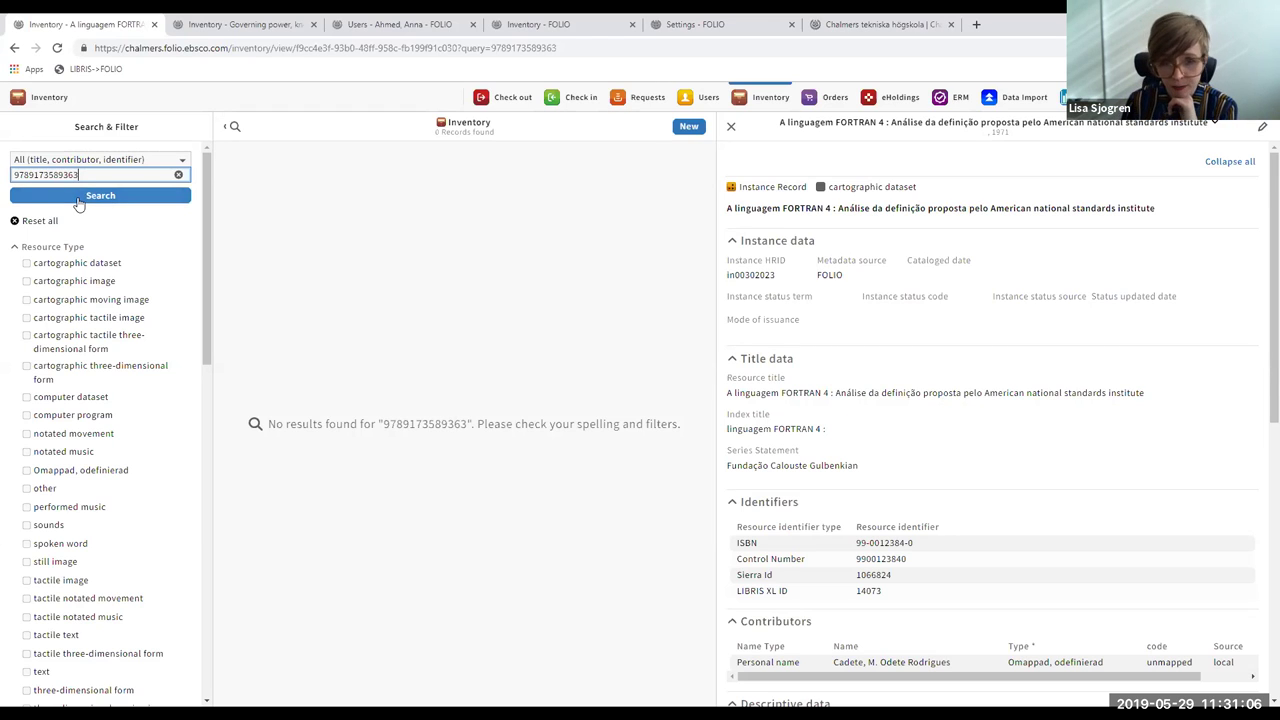
click(79, 204)
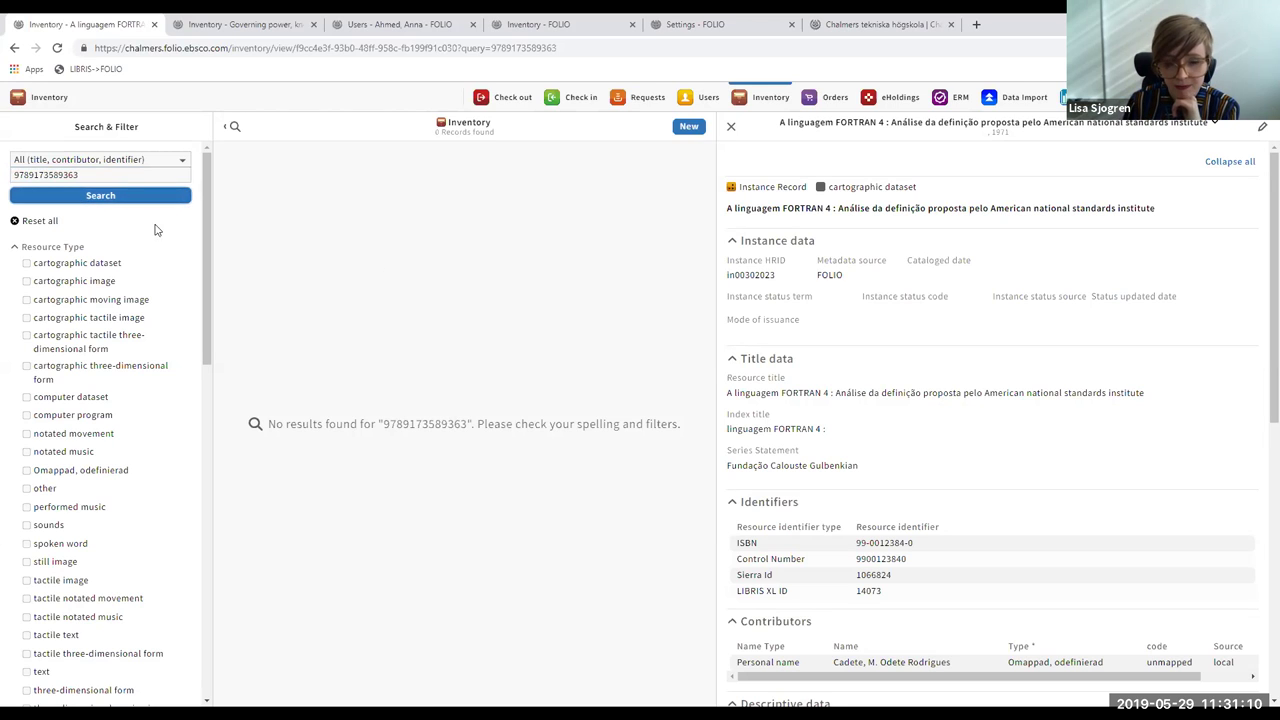
click(731, 127)
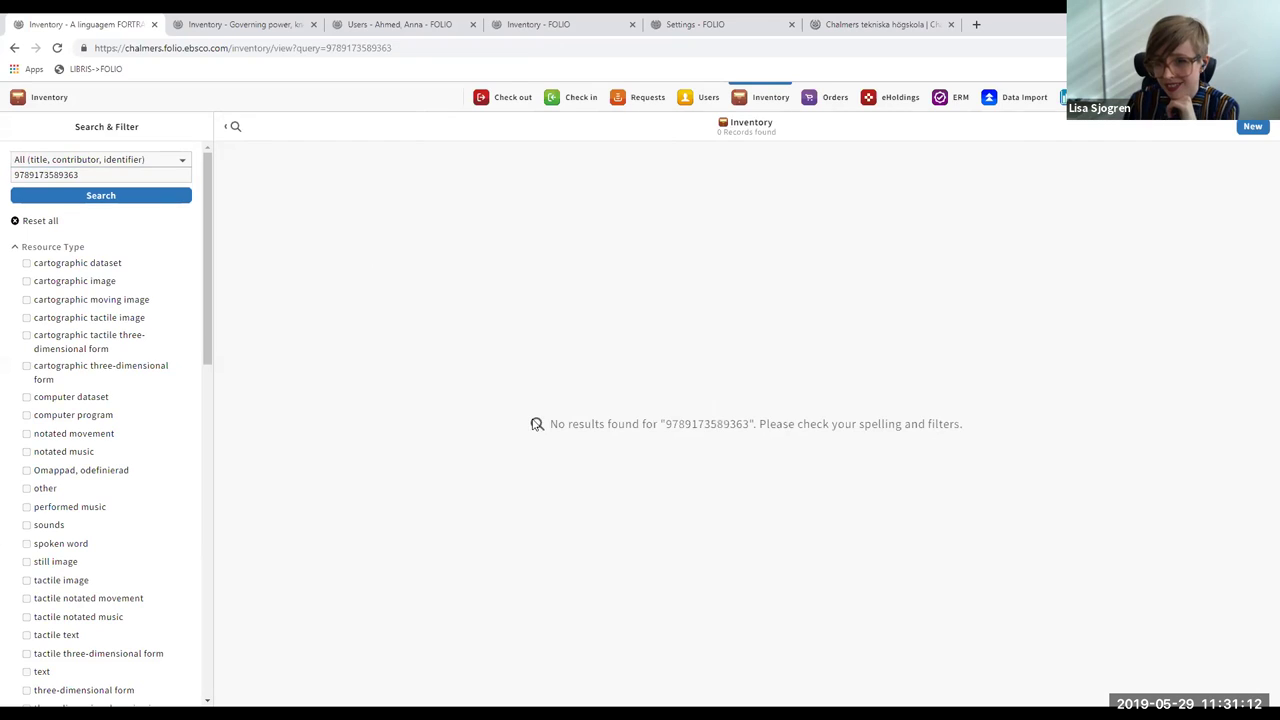
click(570, 24)
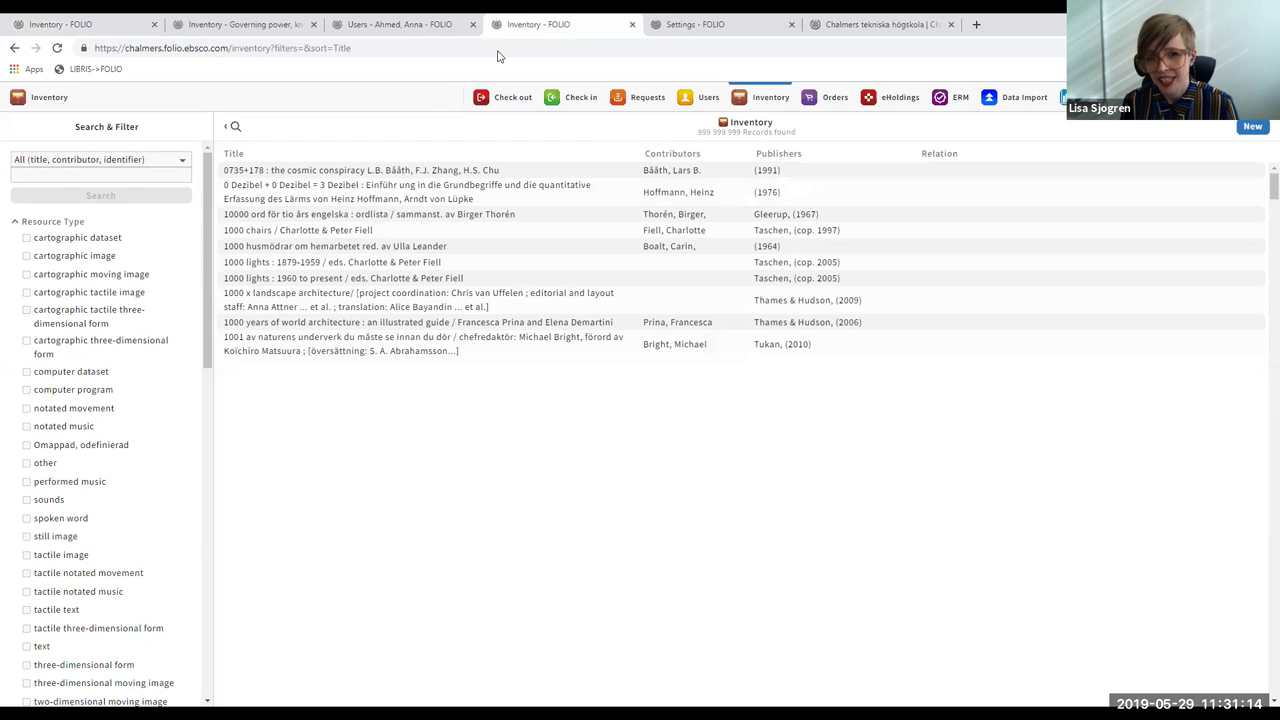
click(62, 177)
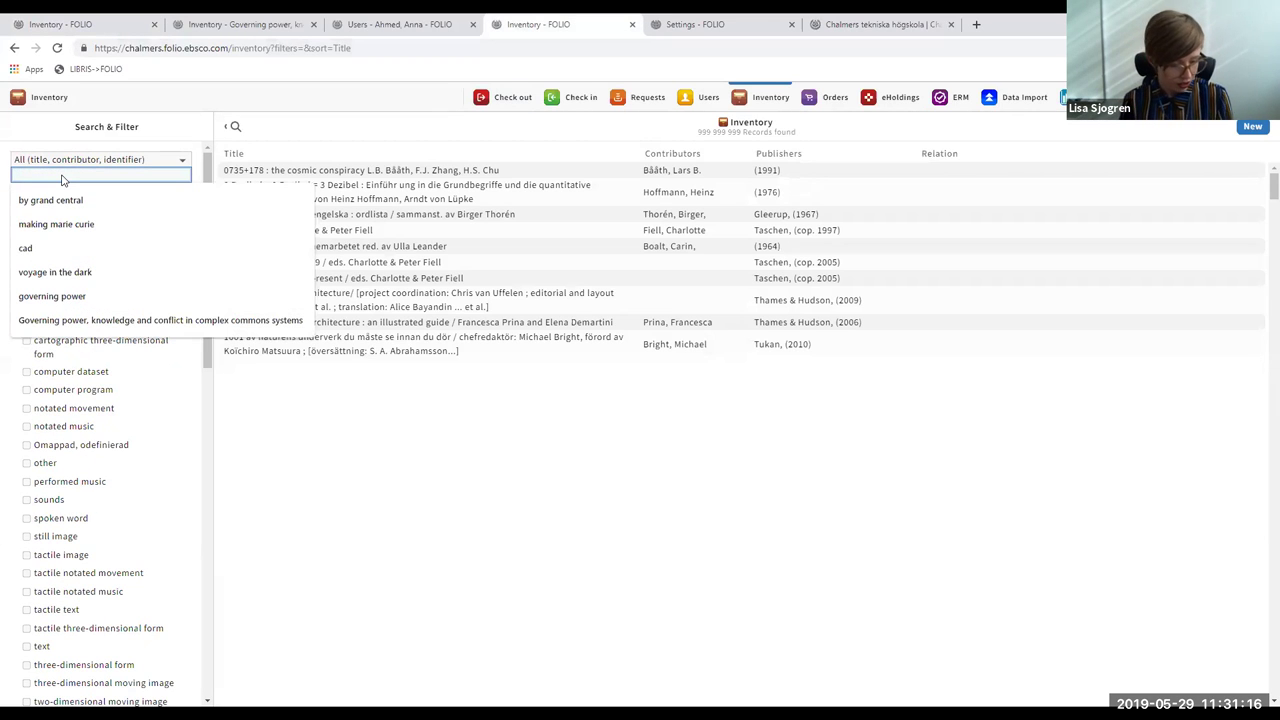
click(839, 24)
key(ctrl+c)
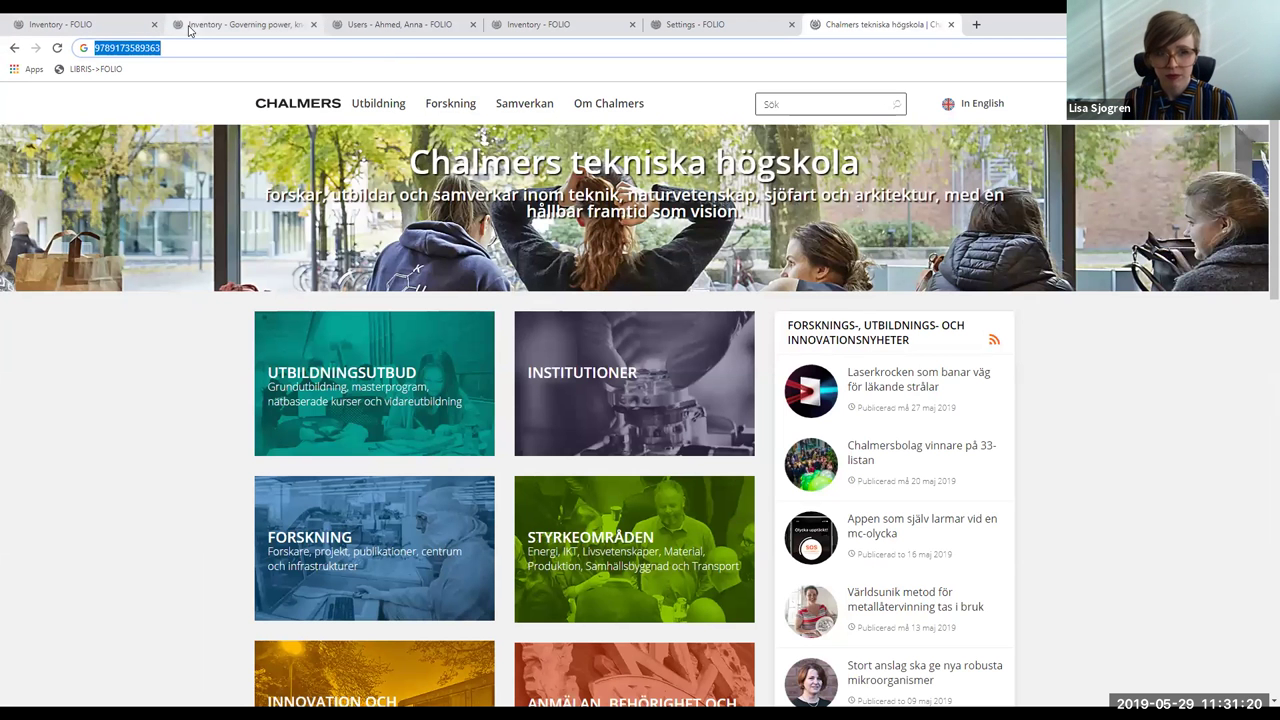
click(557, 25)
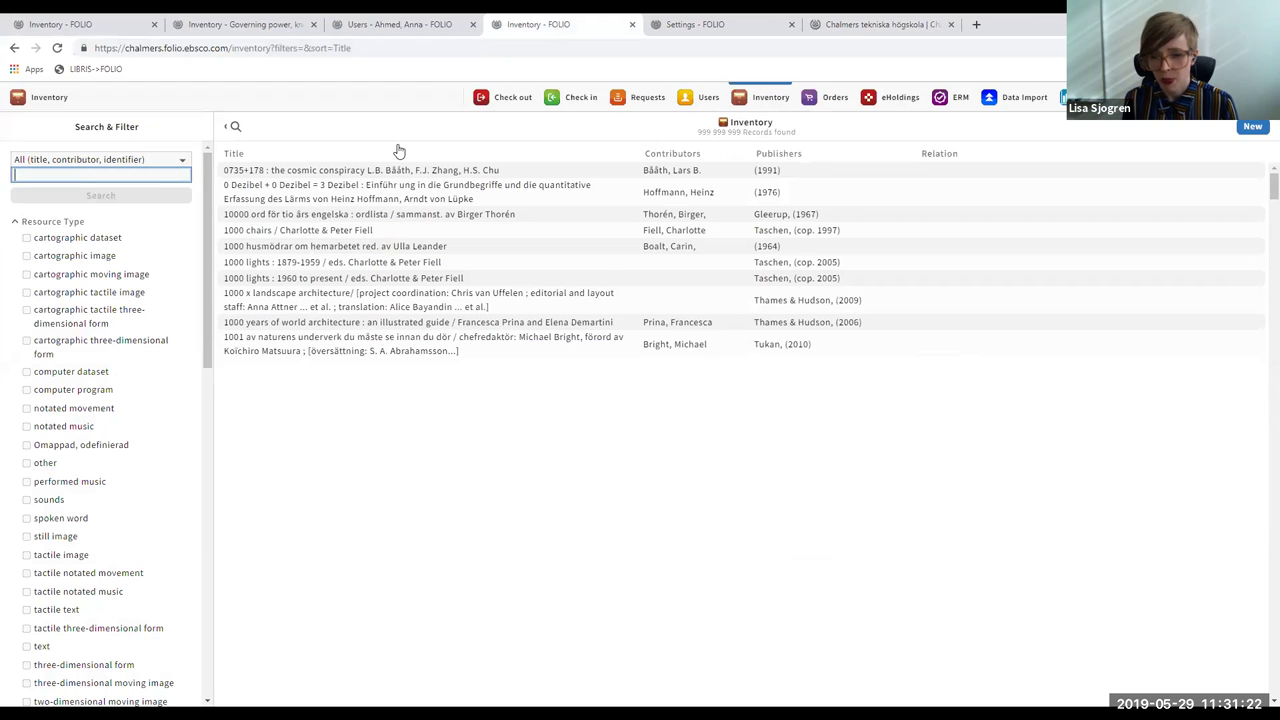
key(ctrl+v)
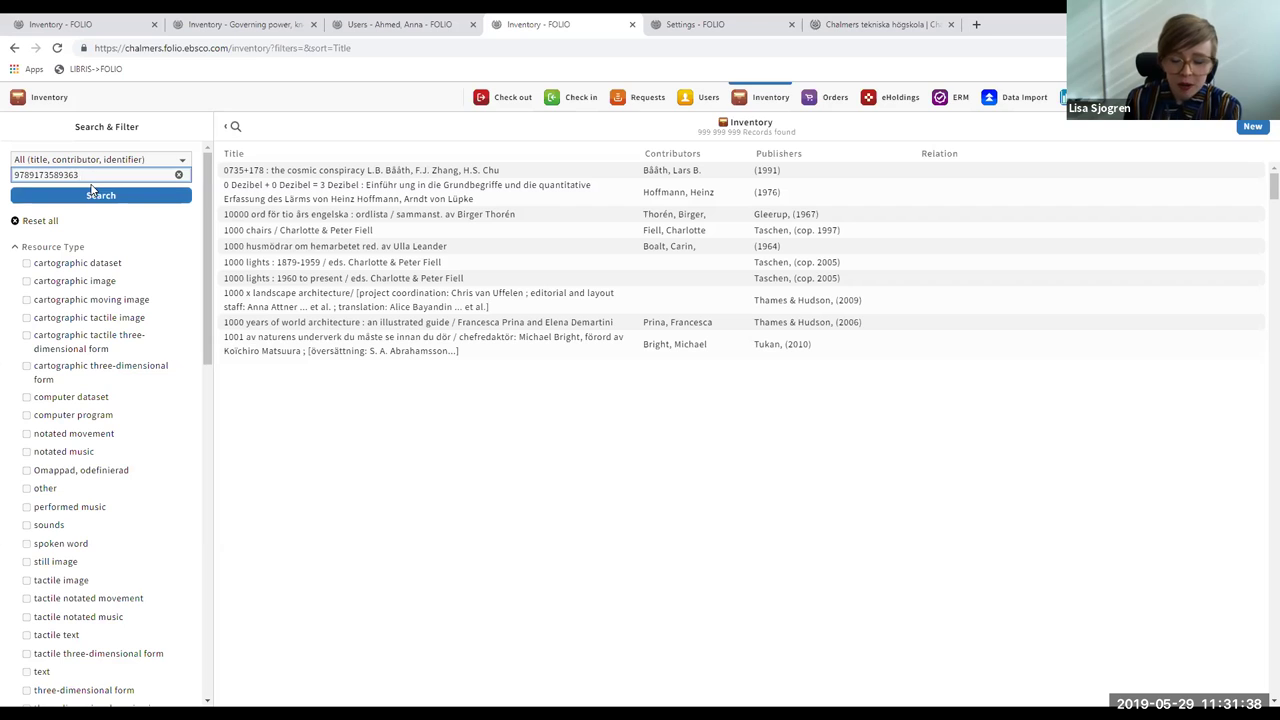
click(93, 196)
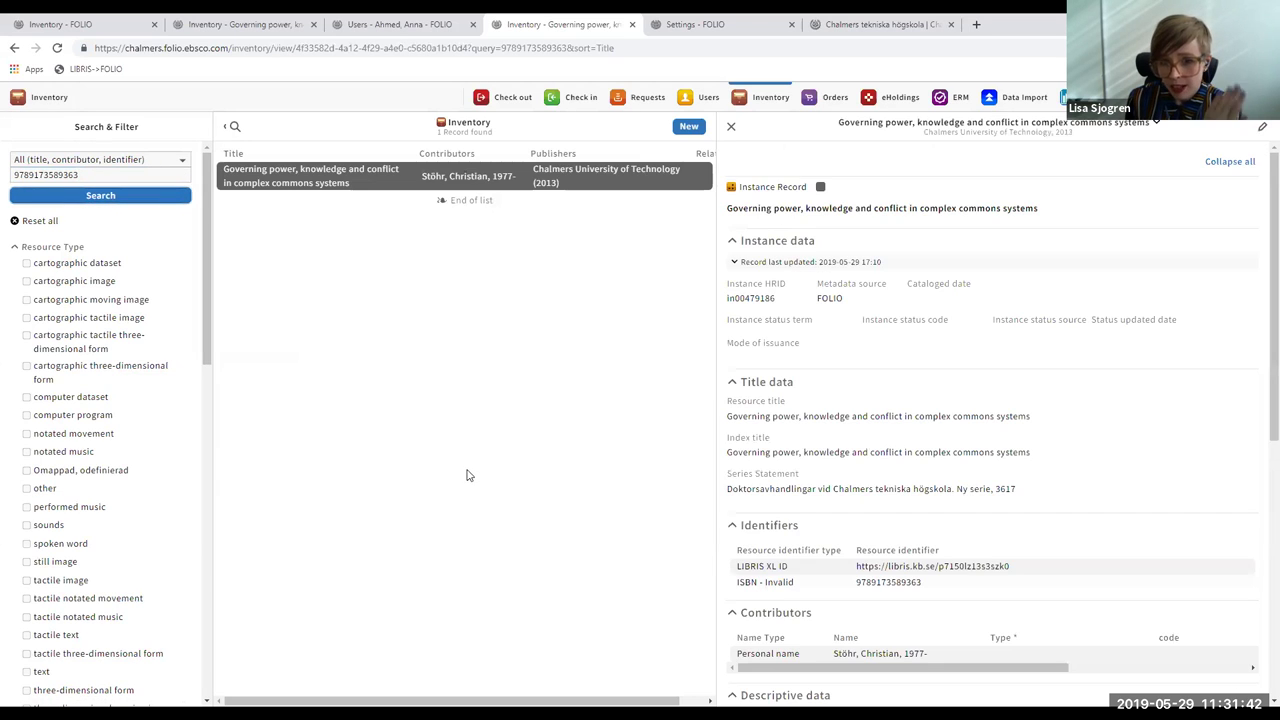
scroll(1260, 240, down, 4)
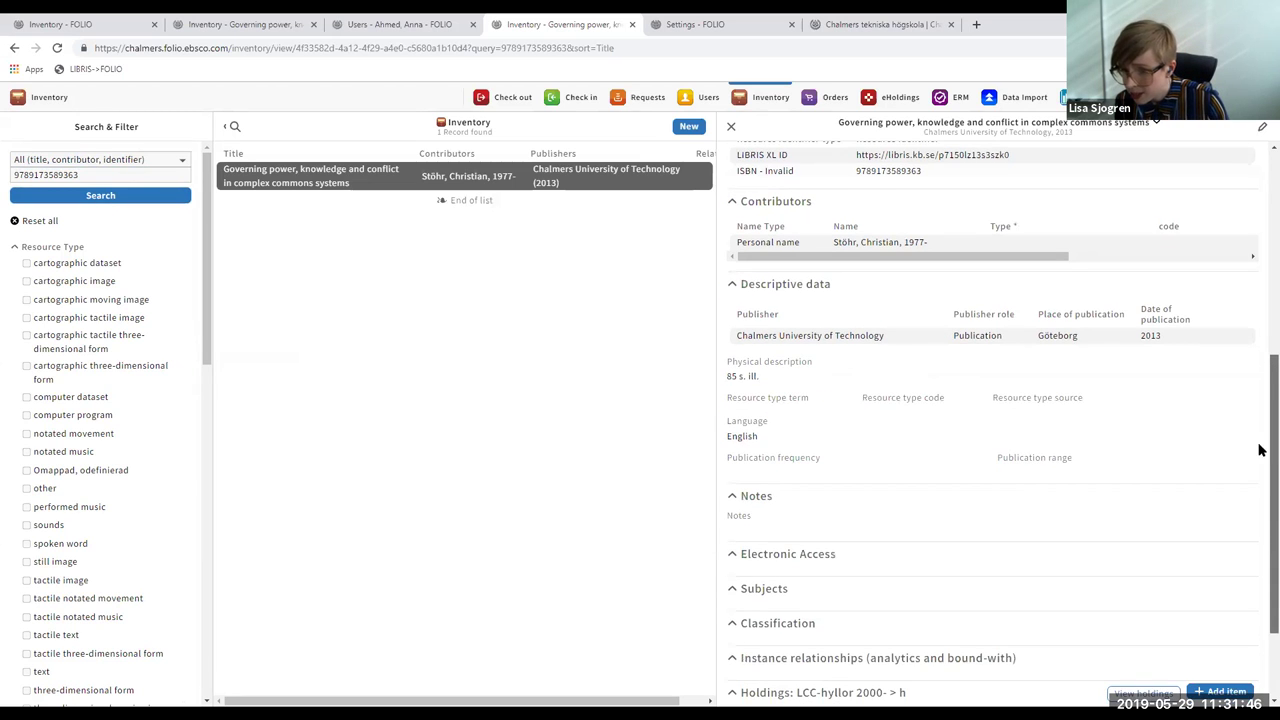
scroll(1260, 432, down, 1)
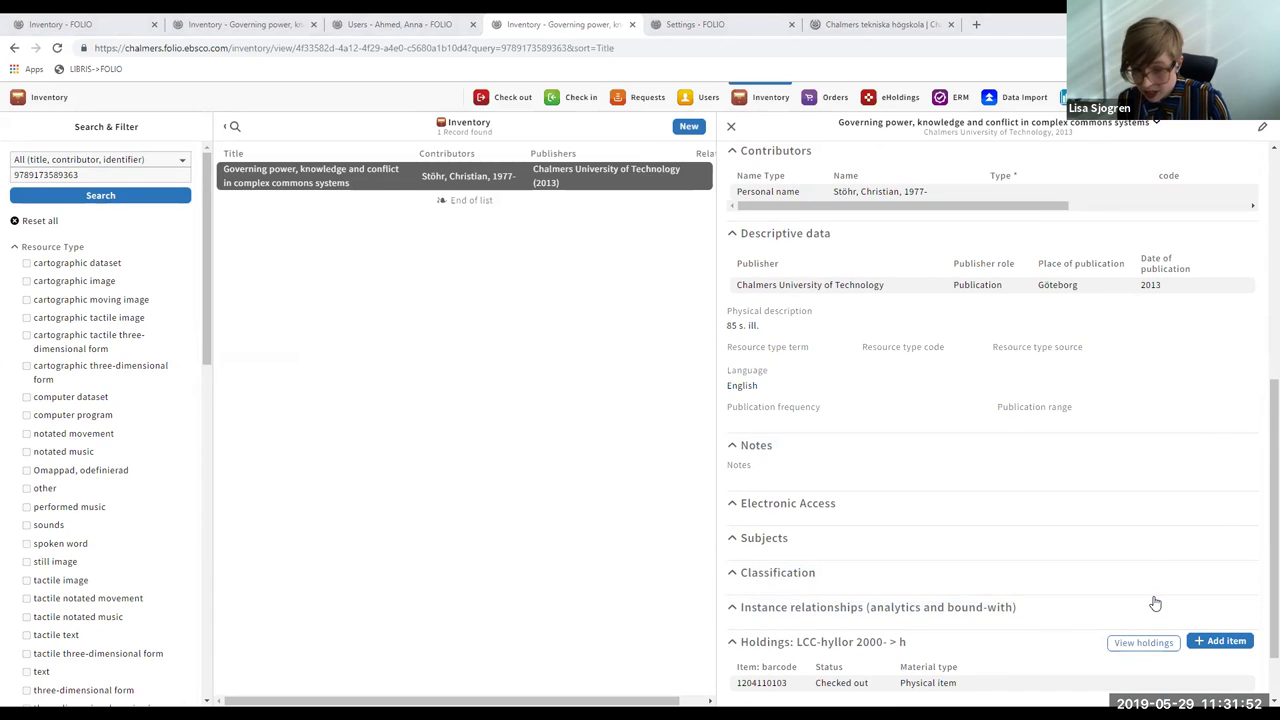
click(1199, 683)
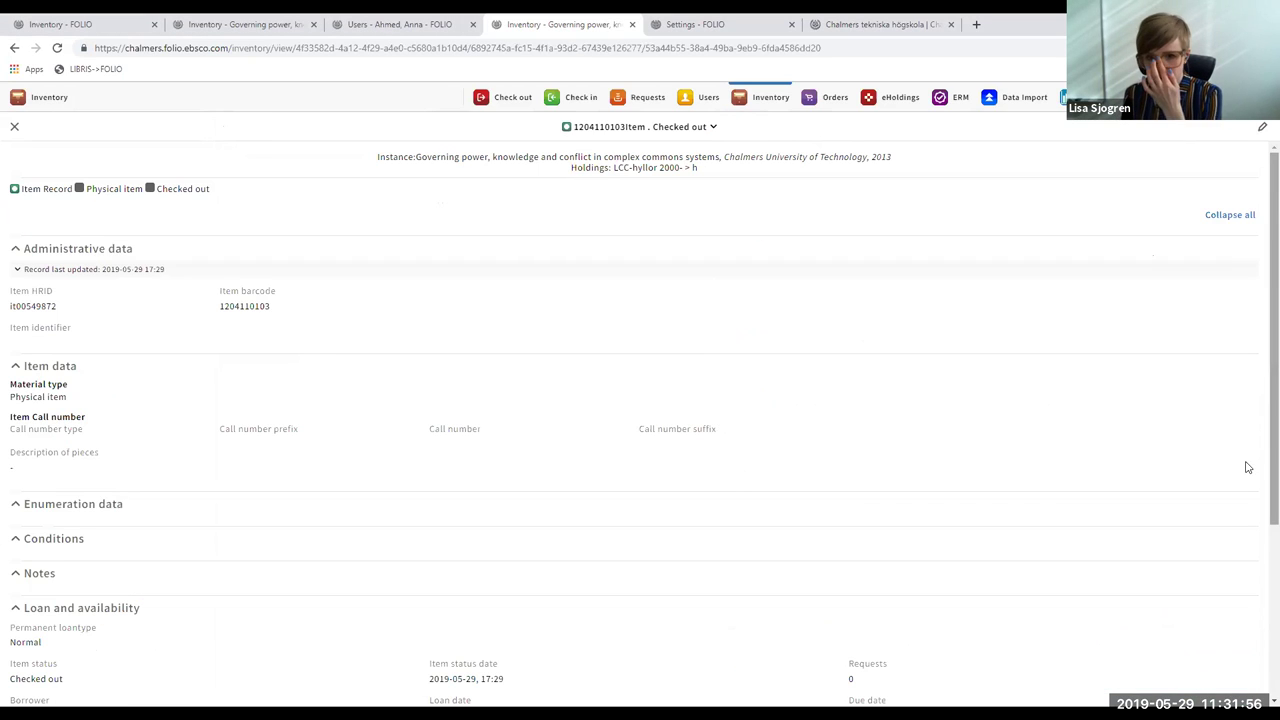
click(711, 130)
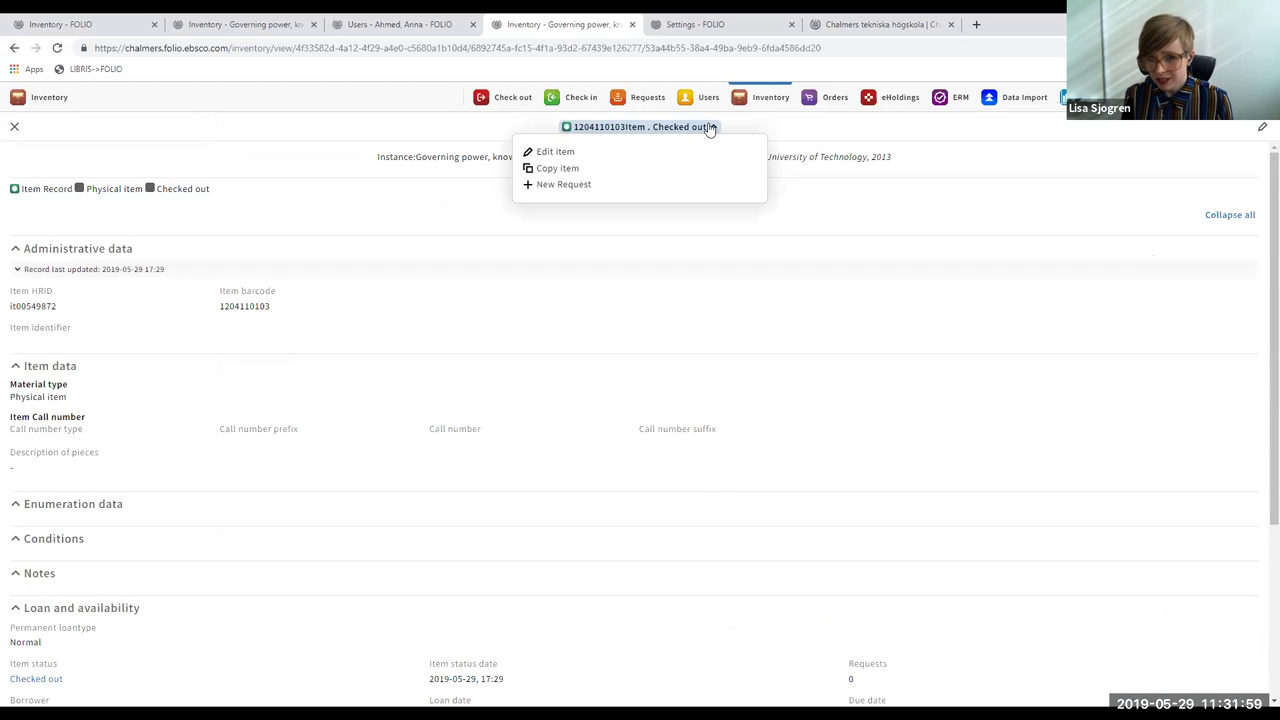
click(553, 189)
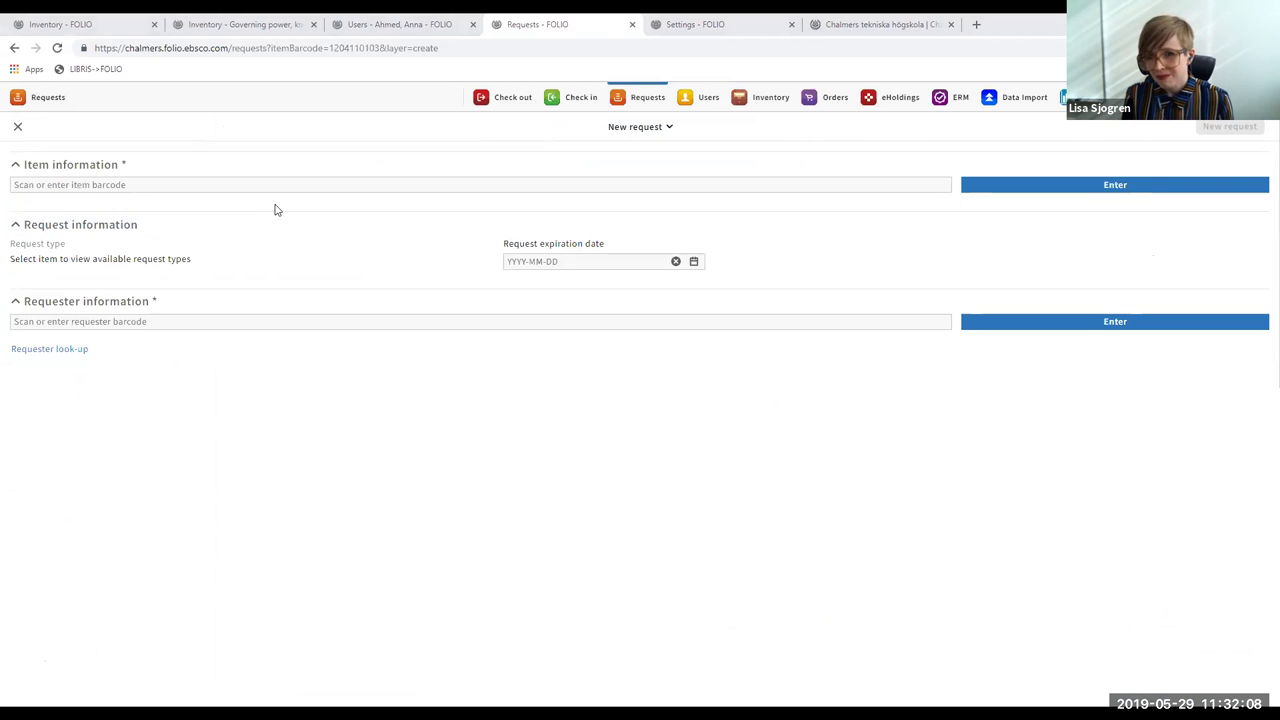
text(1204110103)
key(Return)
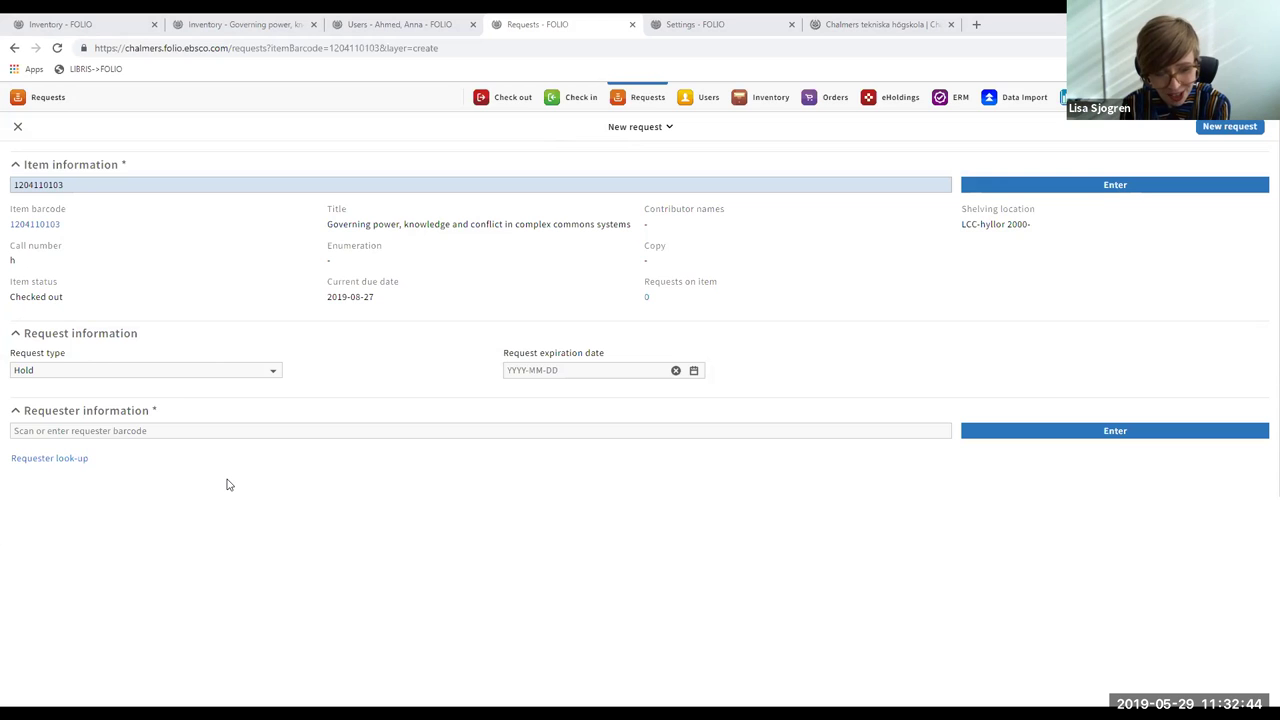
- Change the request type from Hold to Recall
click(236, 375)
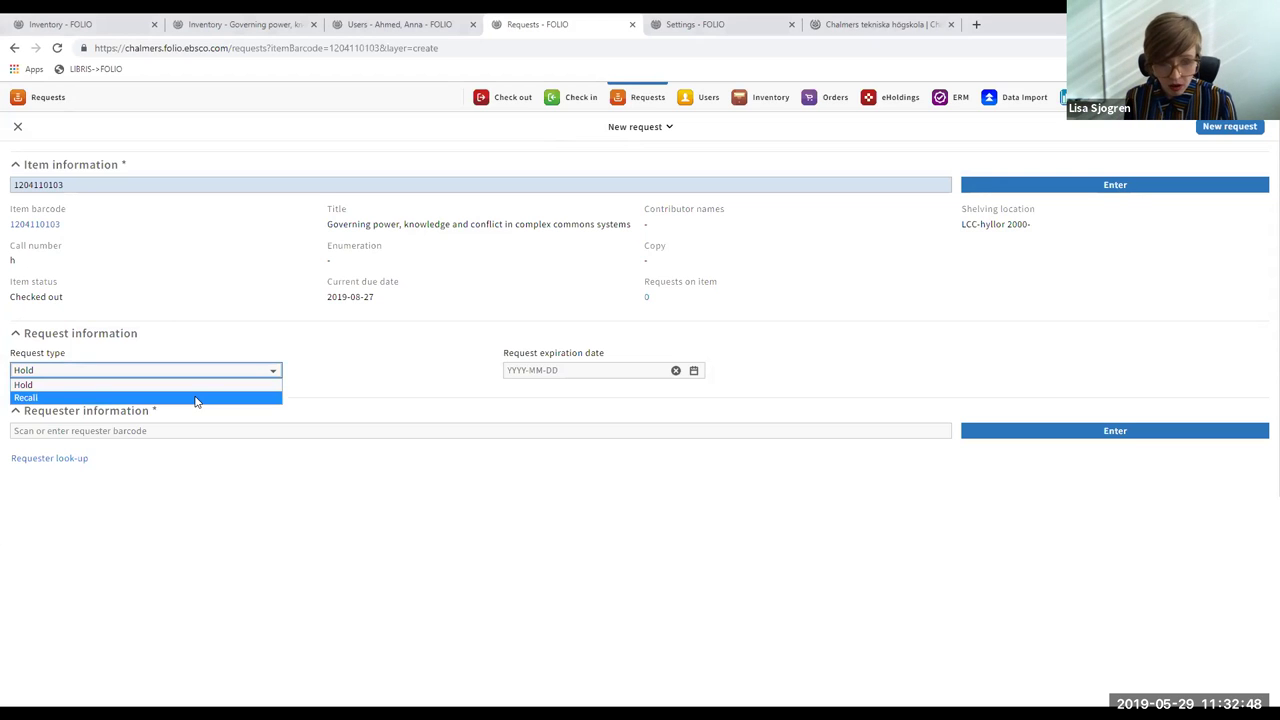
click(196, 396)
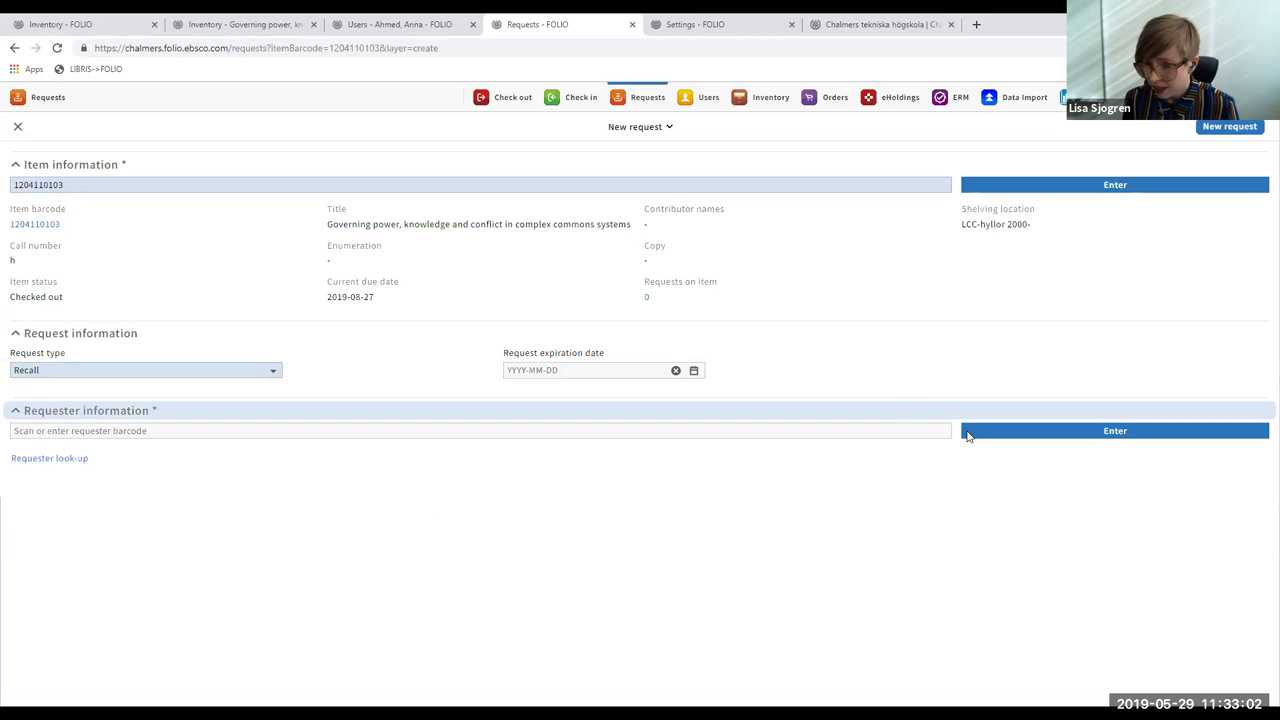
click(841, 422)
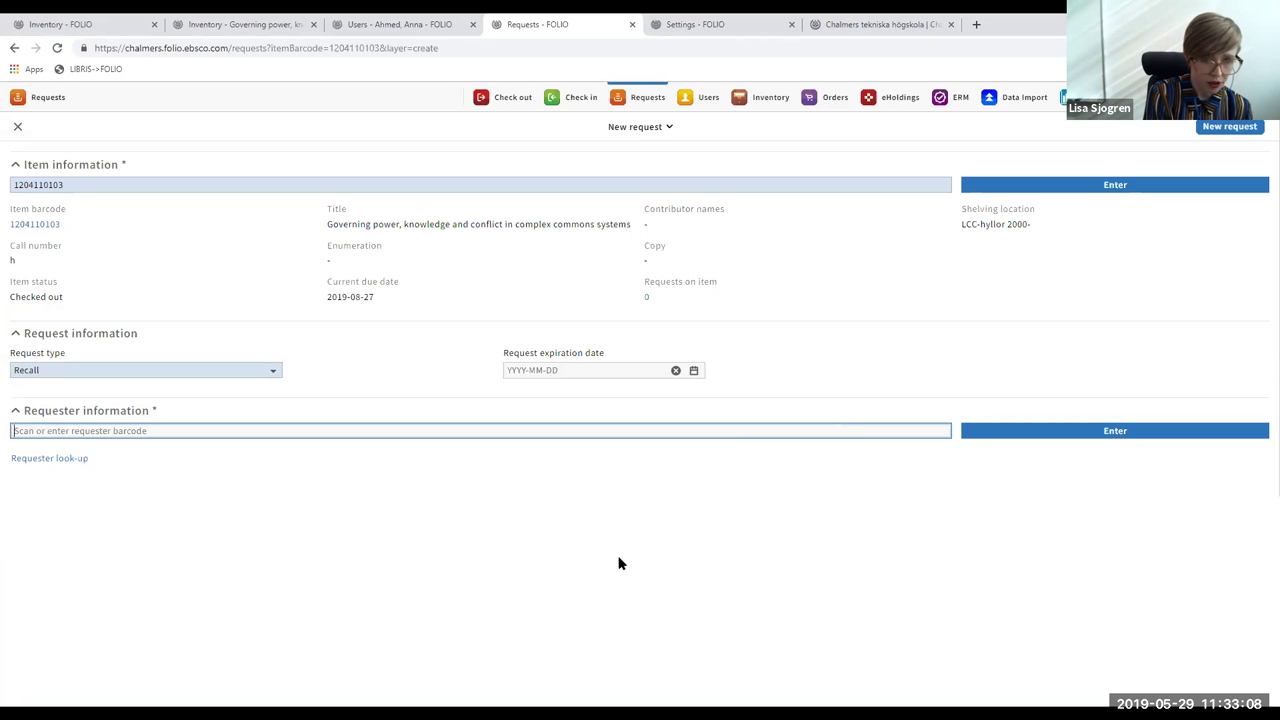
- Enter the requester's barcode, choose HB Infodisk as pickup service point, and save the recall
key(Return)
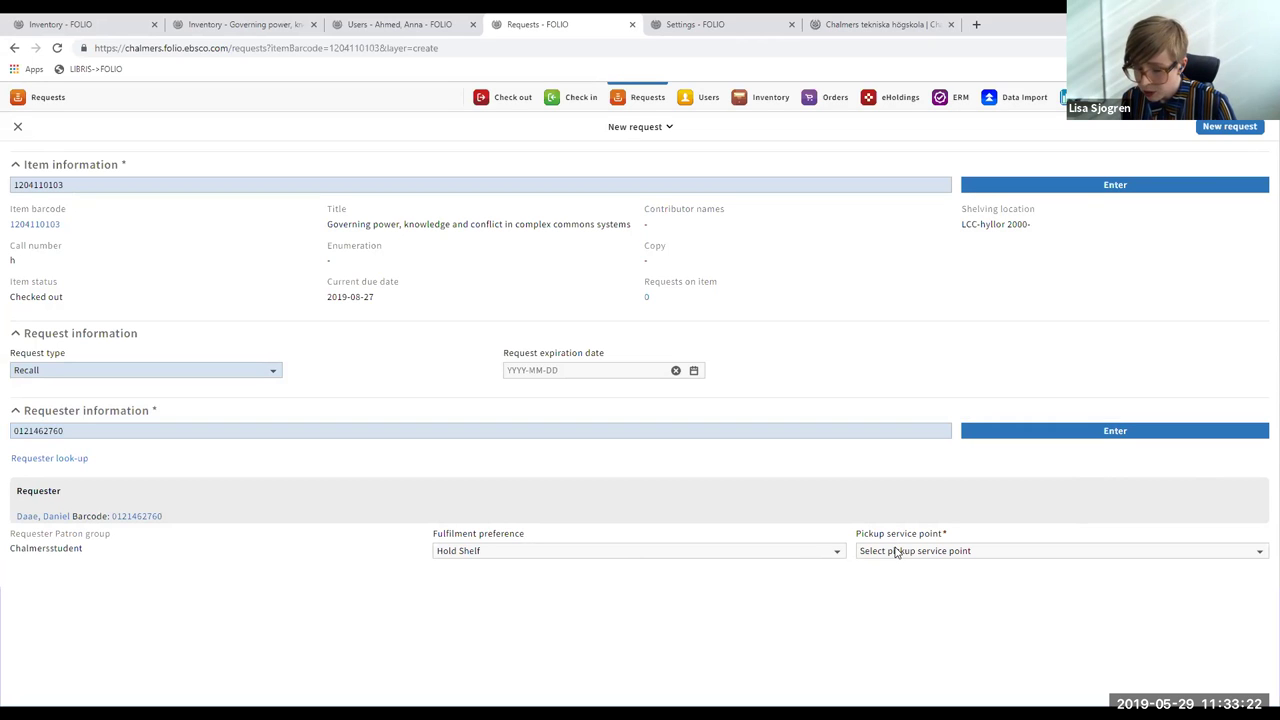
click(897, 551)
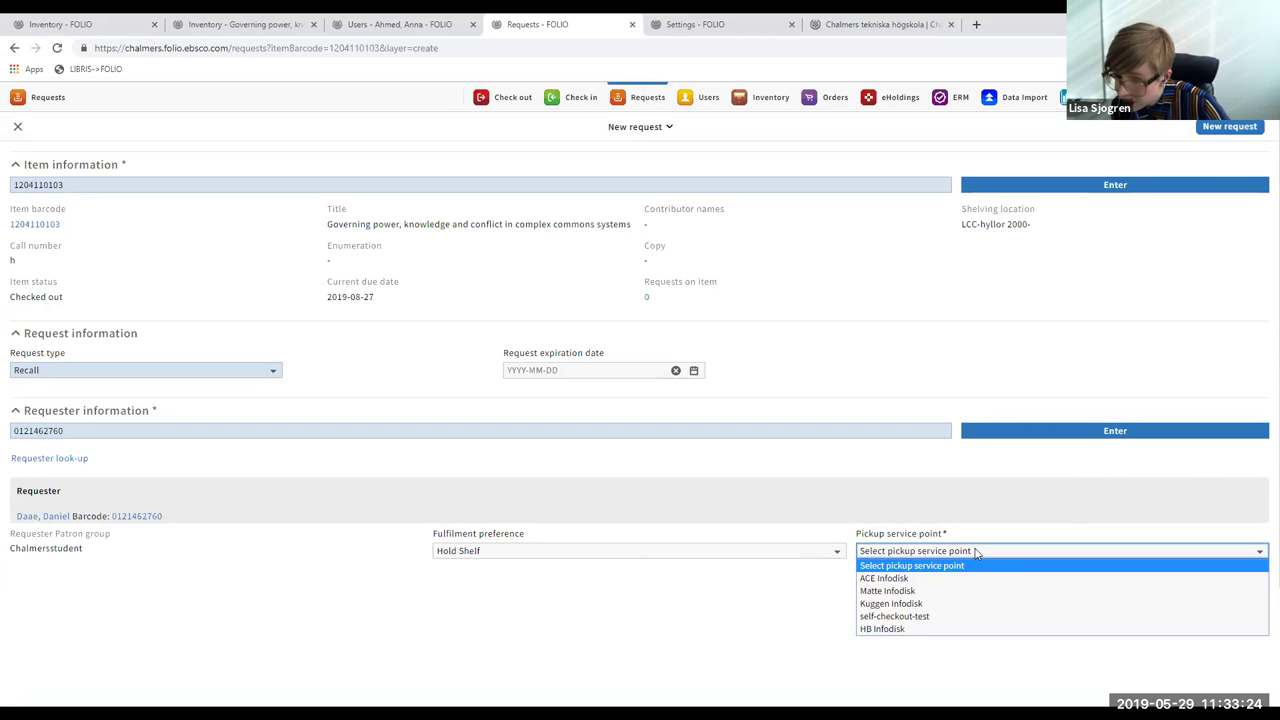
click(980, 630)
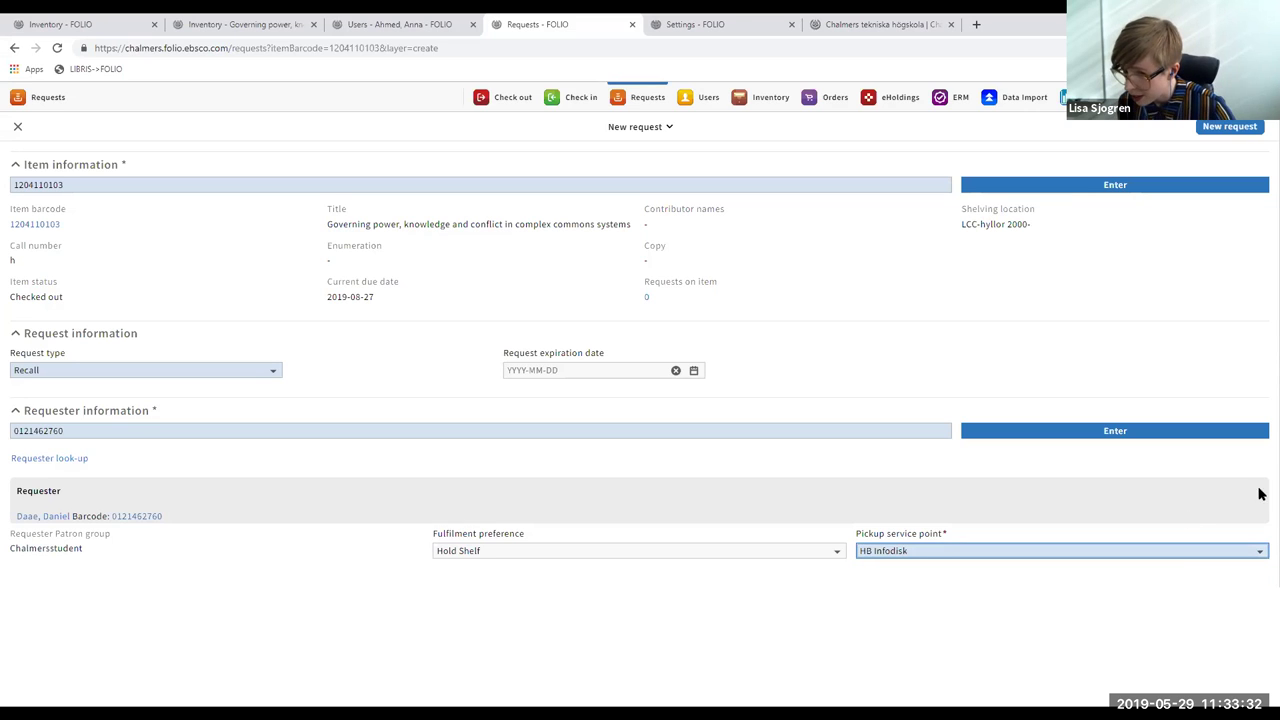
click(1225, 128)
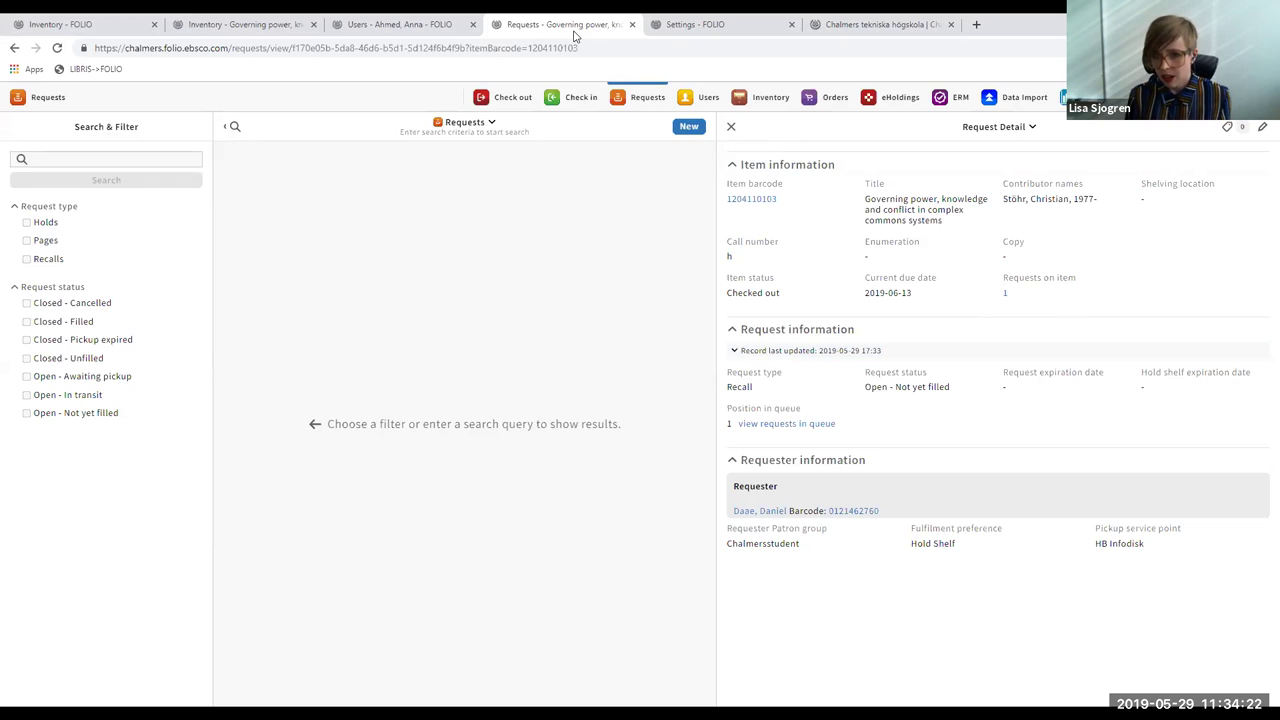
click(577, 98)
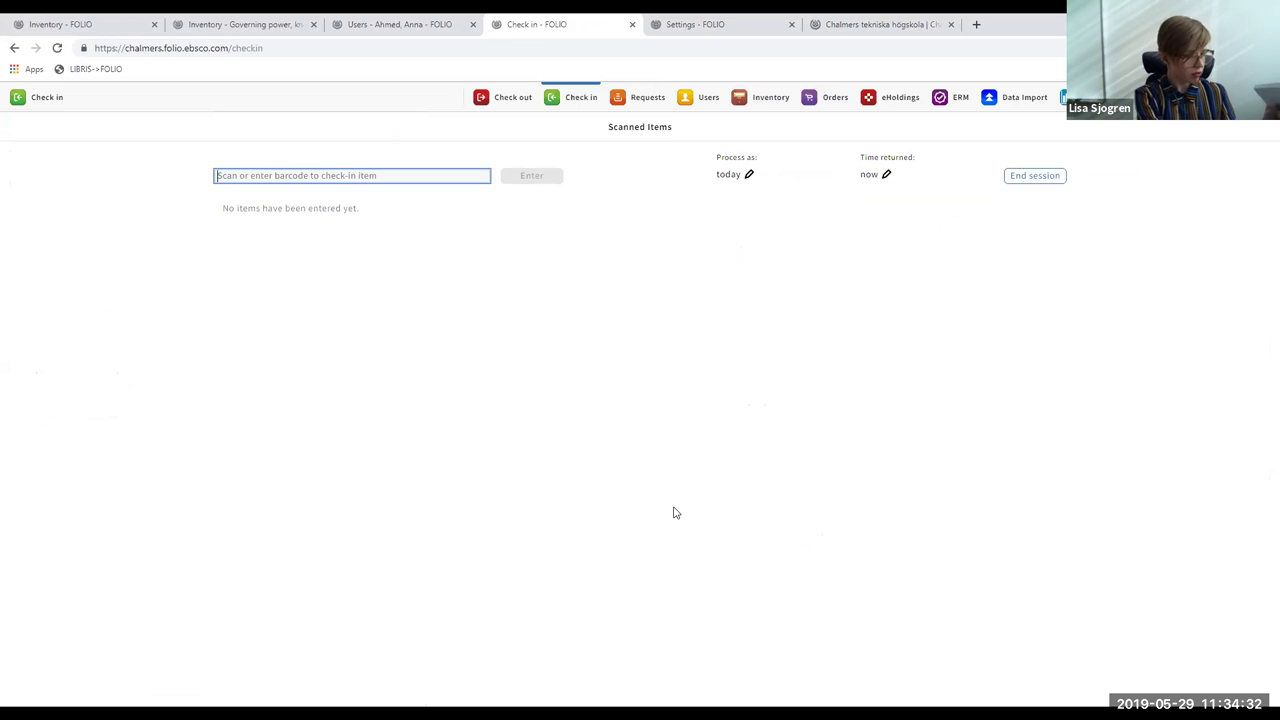
text(1204110103)
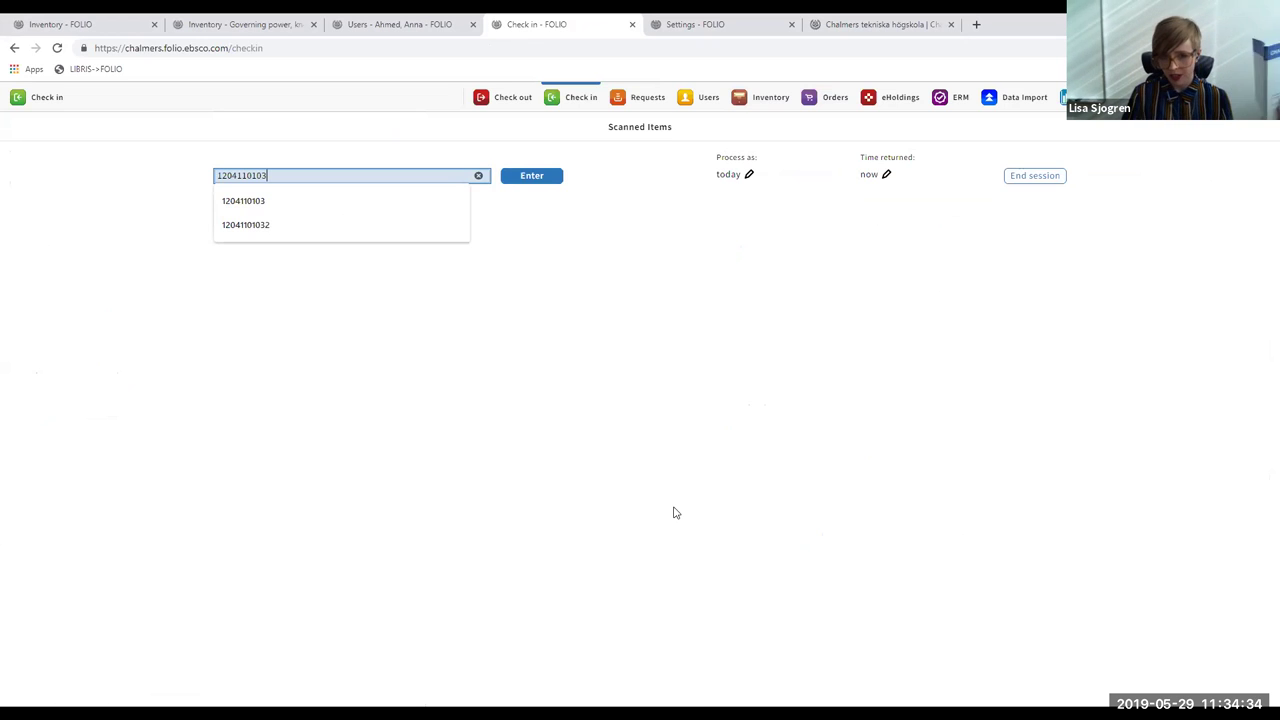
click(549, 182)
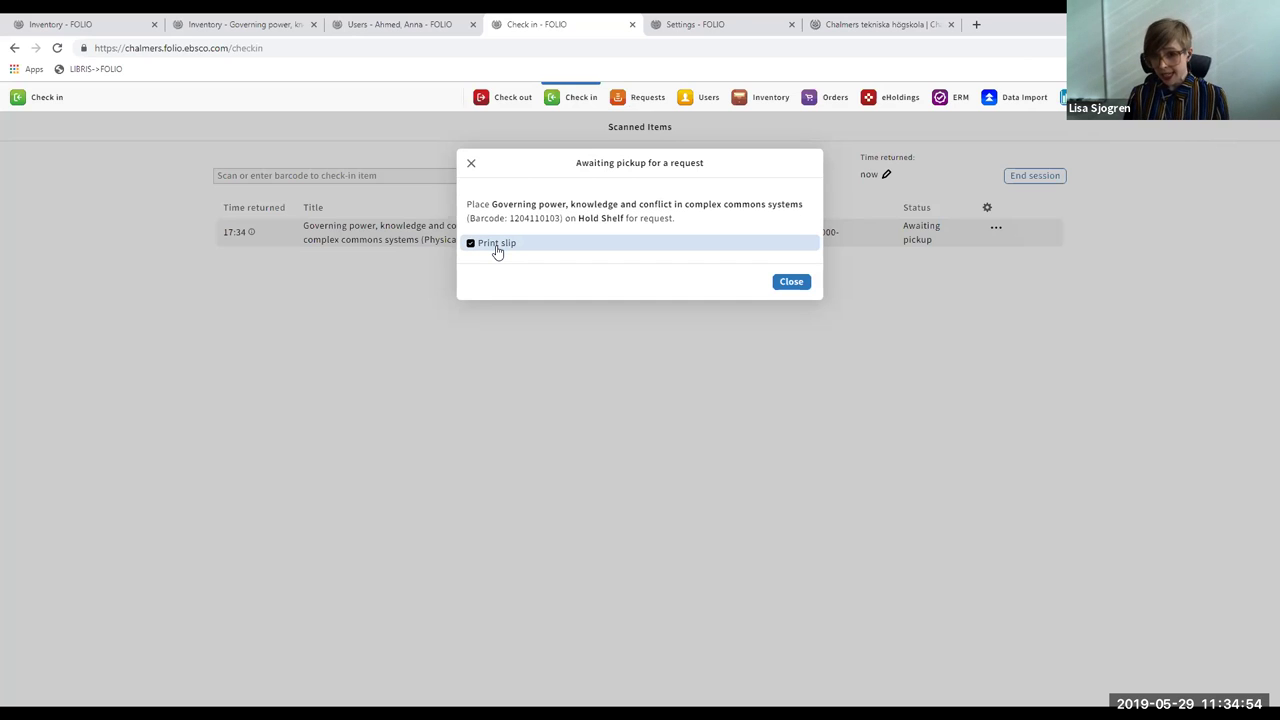
- Close the awaiting-pickup notice without printing a slip and advance to the Circulation rules! slide
click(786, 286)
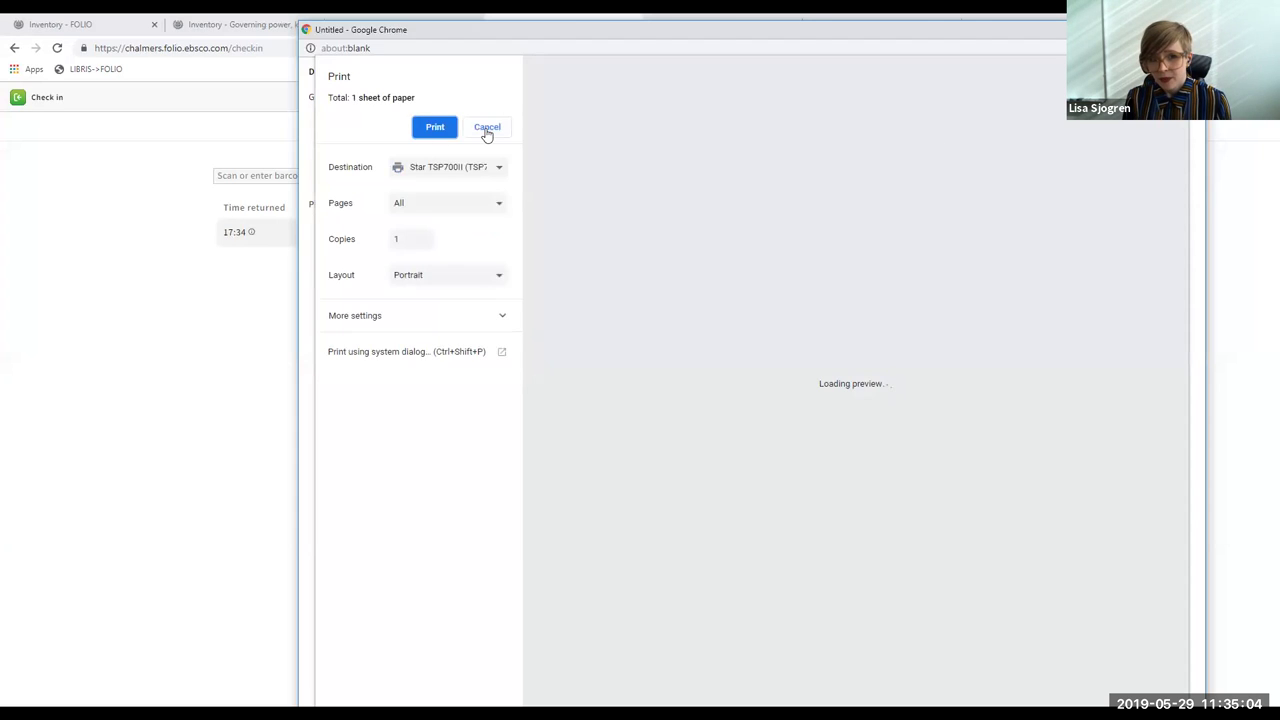
click(487, 131)
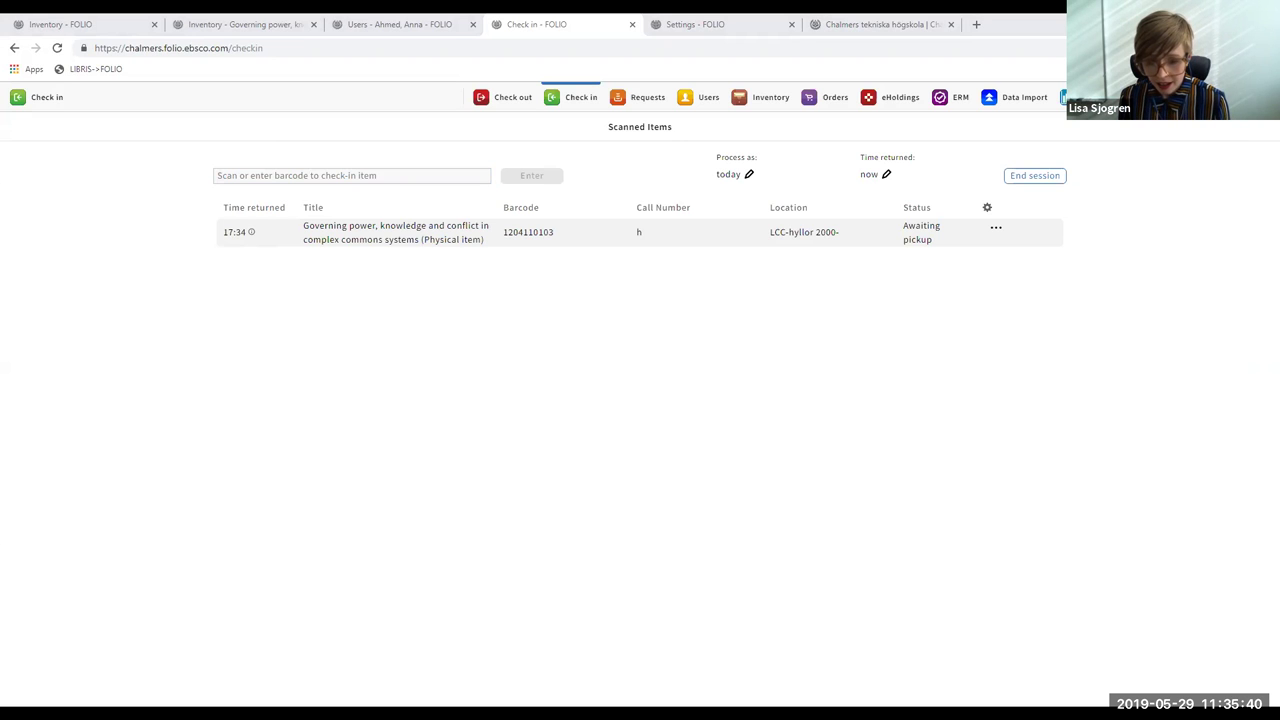
key(alt+Tab)
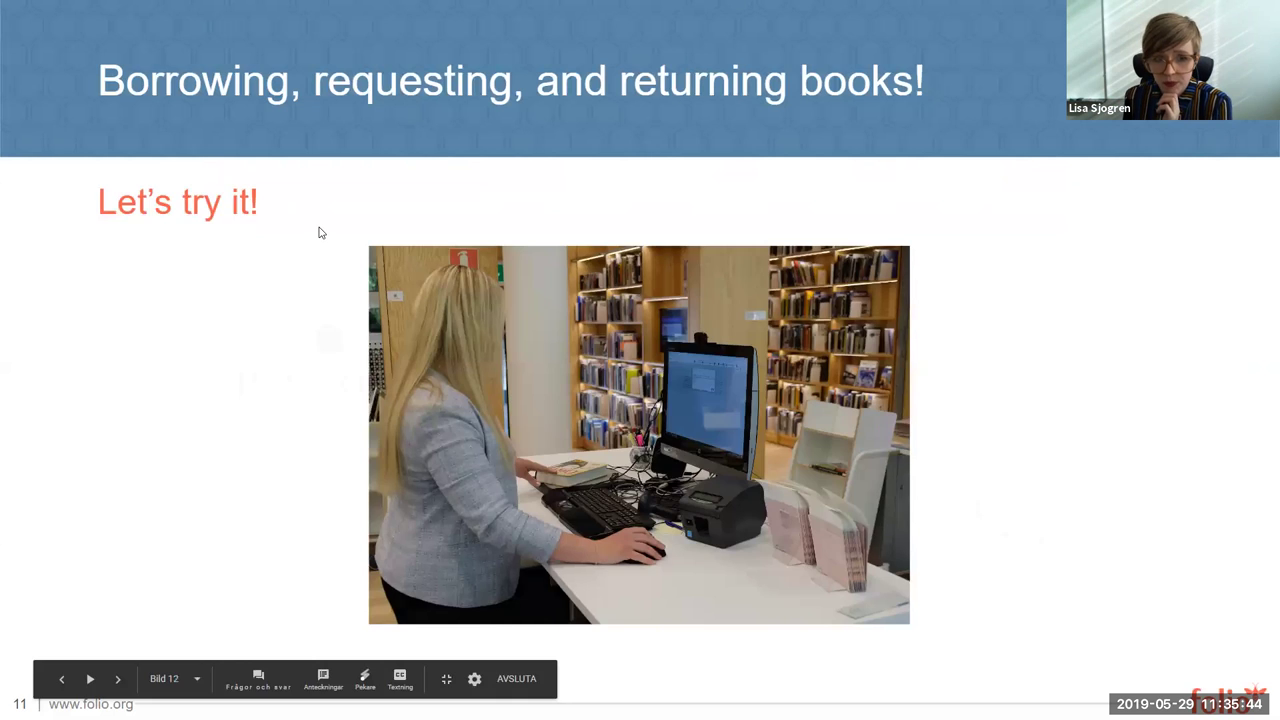
key(Right)
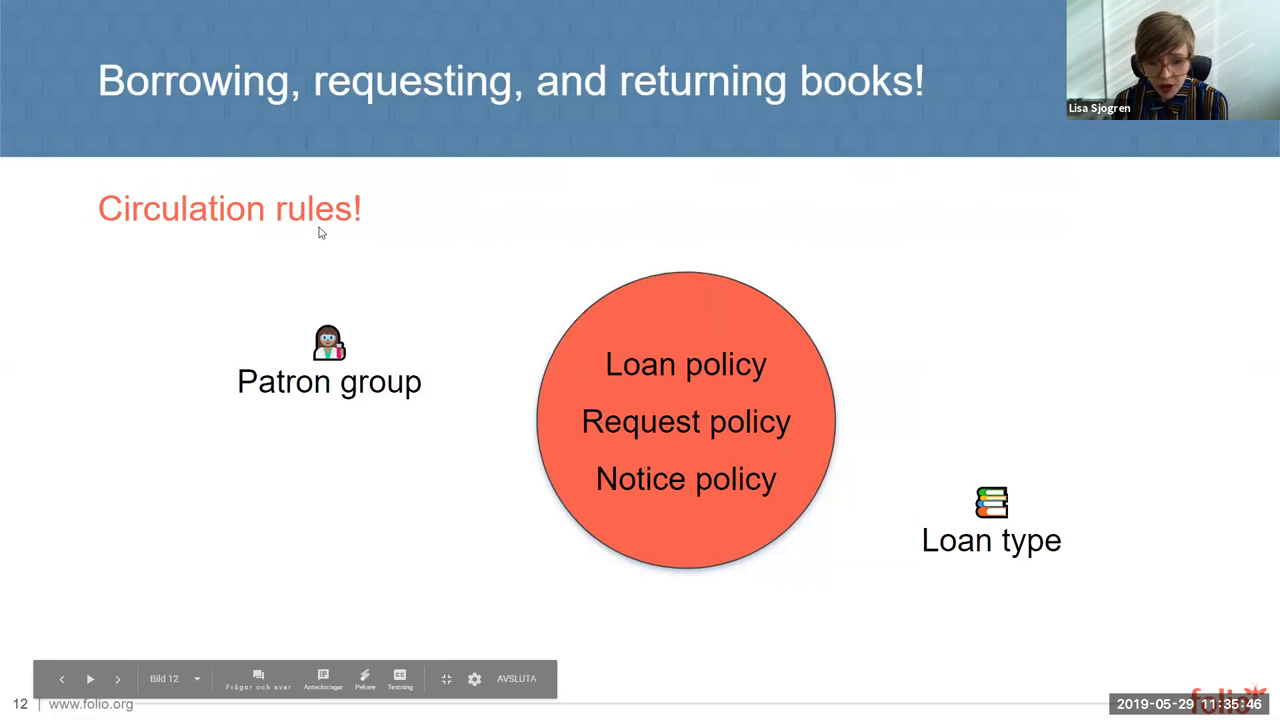
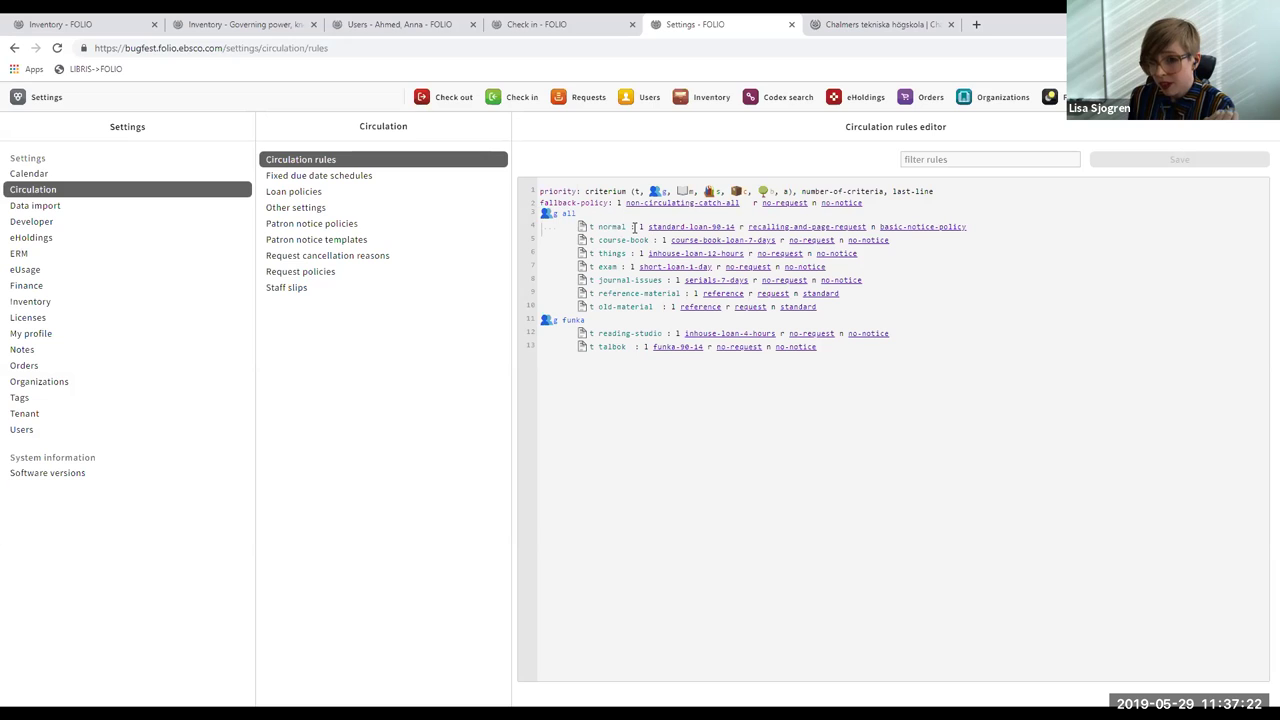
drag(987, 229, 636, 227)
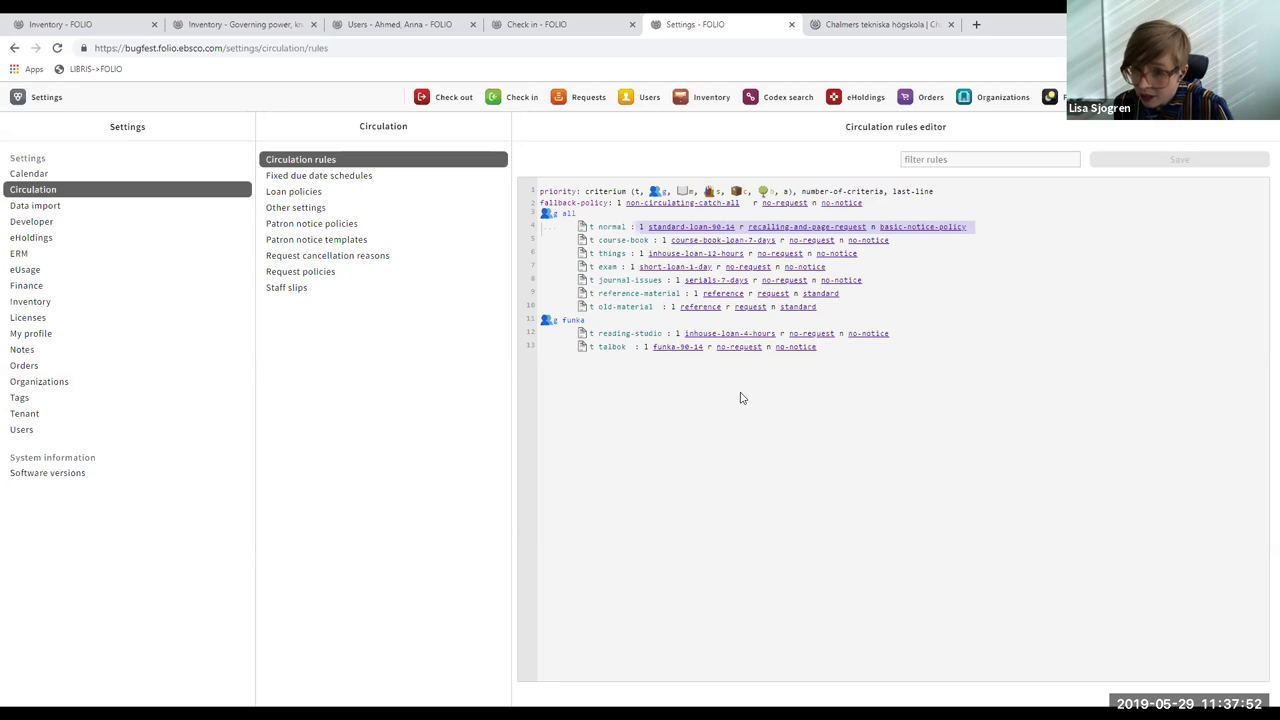
click(1150, 348)
click(617, 319)
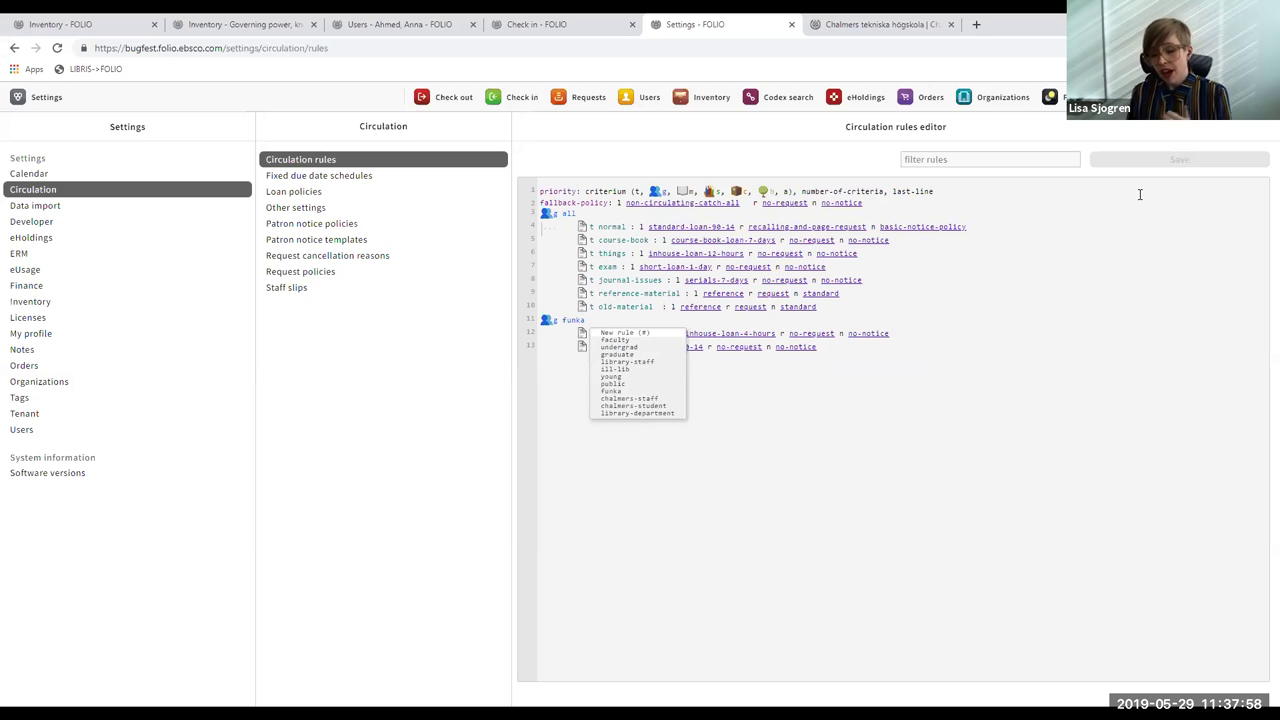
click(1134, 228)
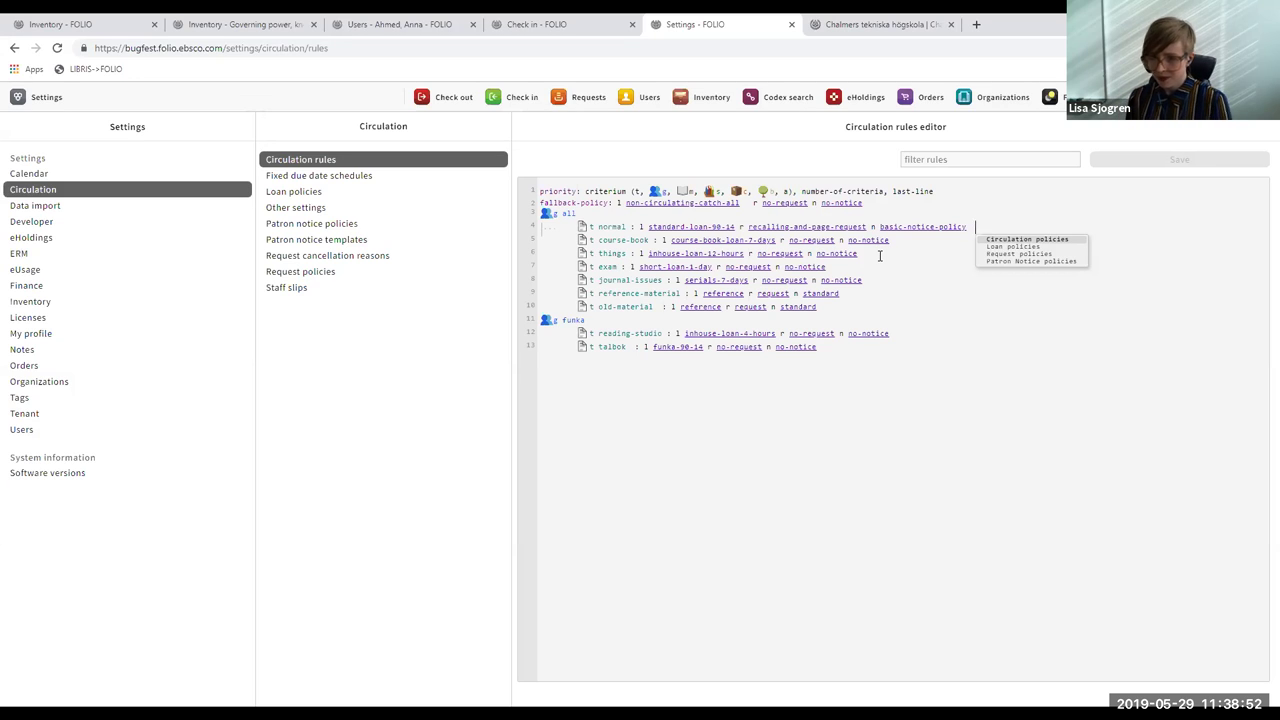
click(865, 396)
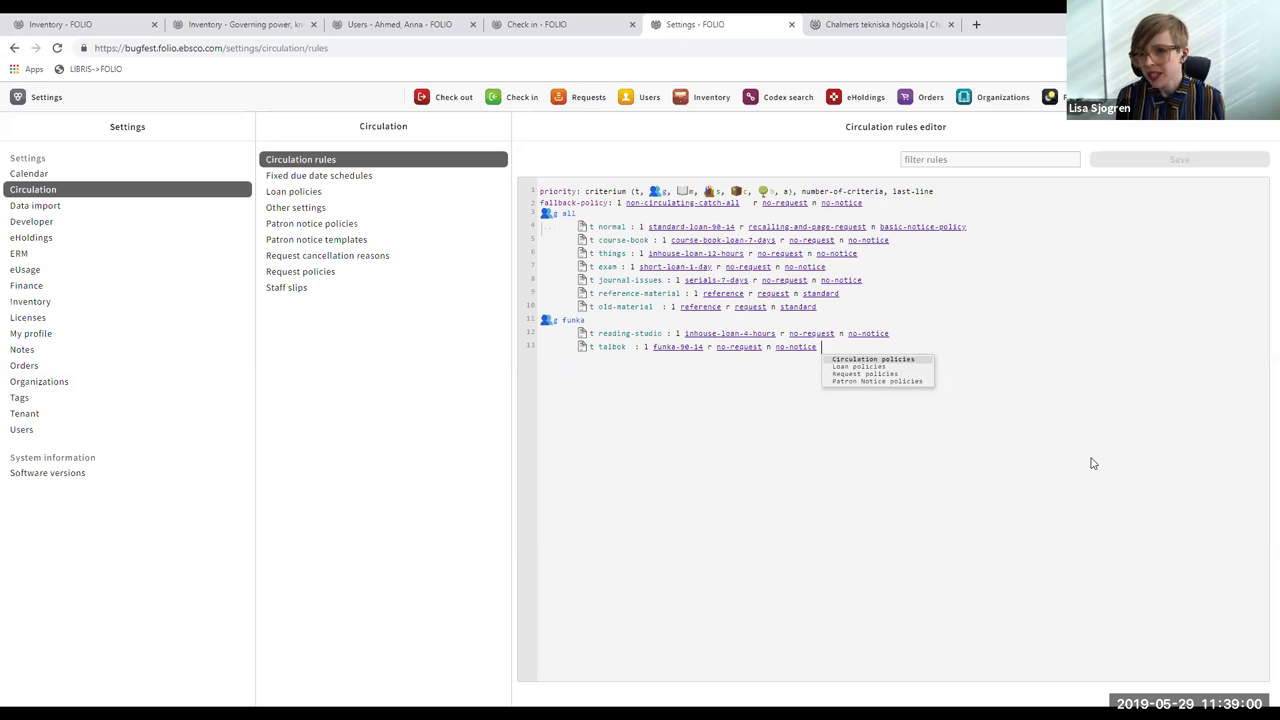
click(930, 335)
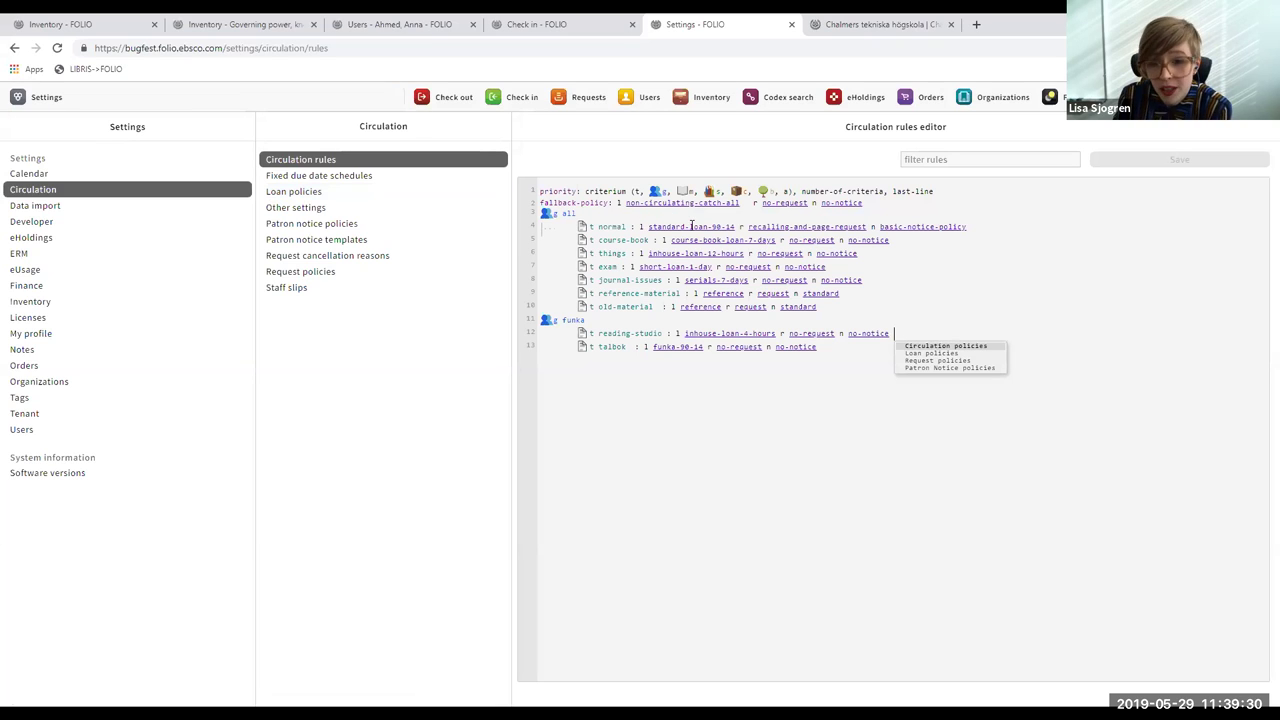
- Review the Standard loan 90/14 policy: rolling 90-day loans, 2 renewals of 30 days, 14-day recall return
click(415, 199)
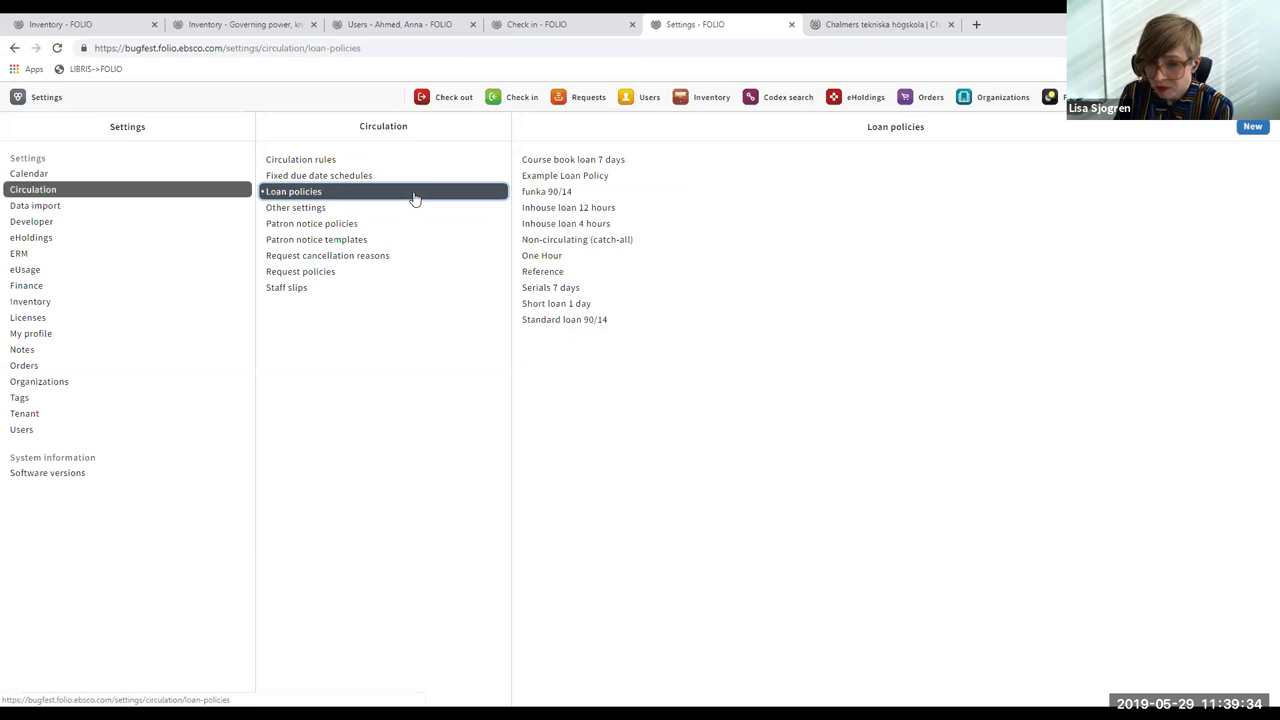
click(586, 320)
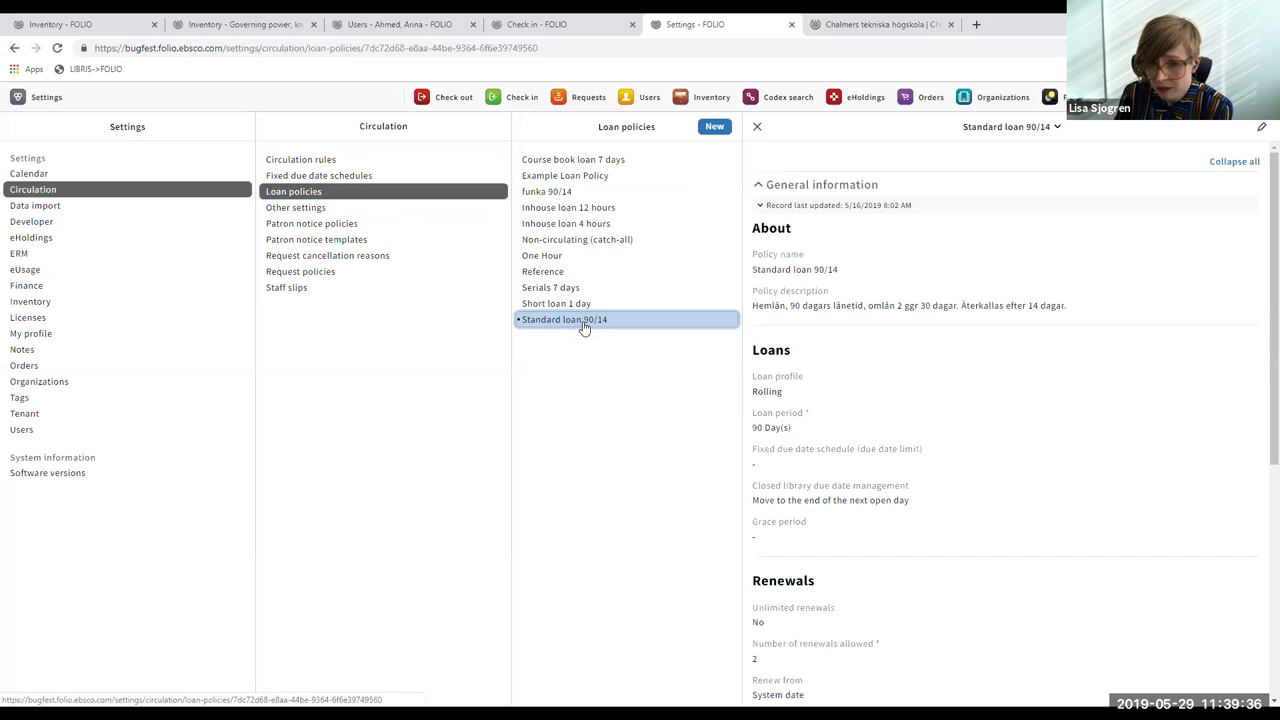
click(1260, 270)
scroll(1260, 300, down, 1)
scroll(1260, 320, down, 1)
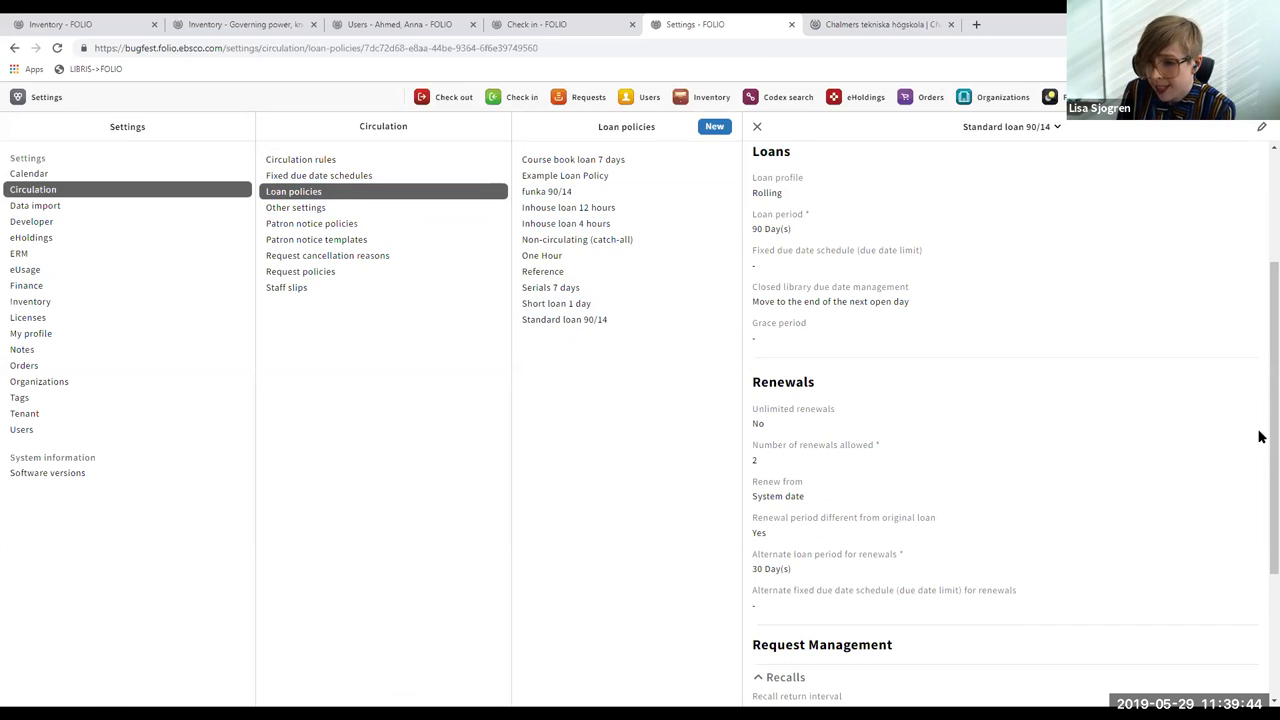
scroll(1258, 430, down, 2)
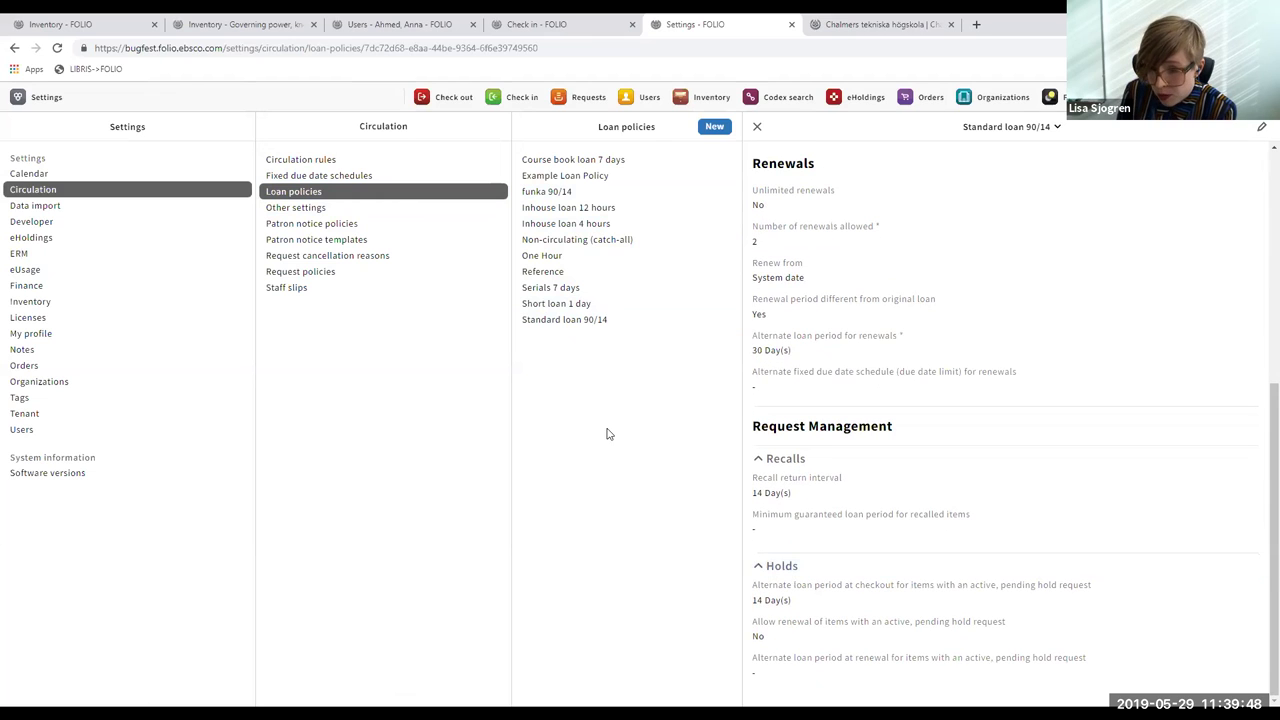
scroll(1259, 500, up, 1)
scroll(1258, 450, up, 3)
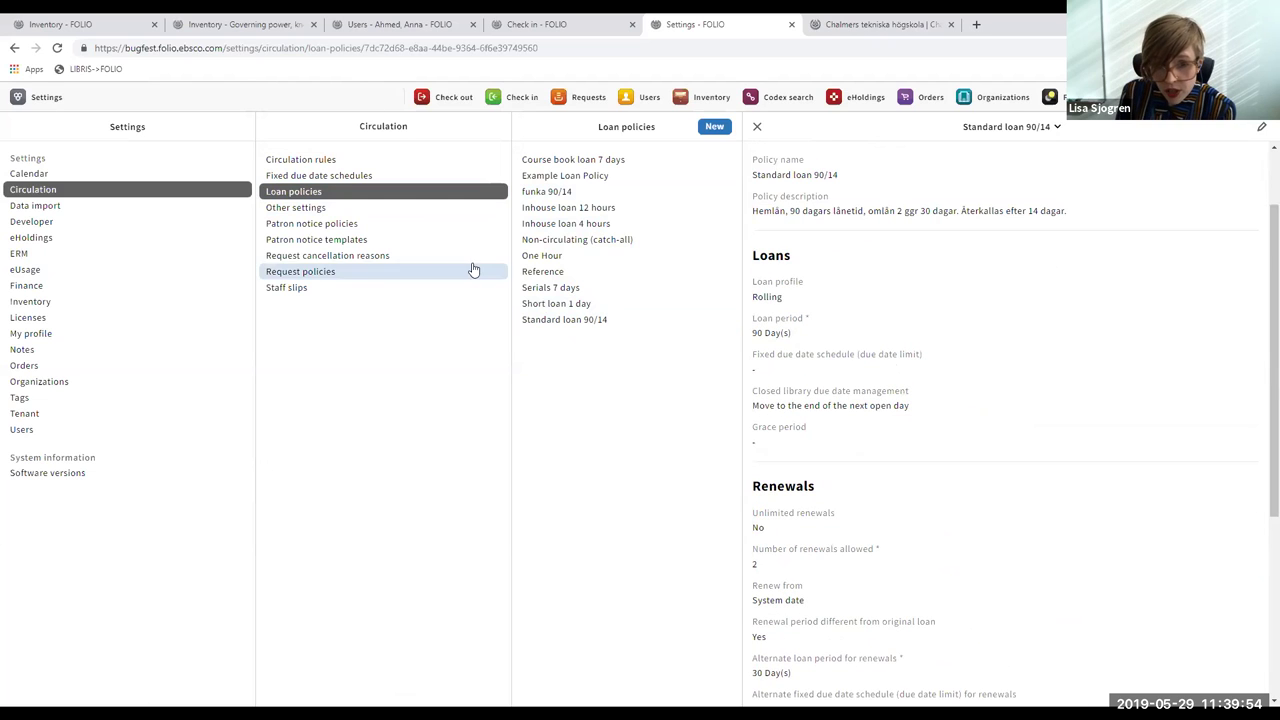
- Check the Basic Notice Policy's recall email notice, then list the request policies
click(355, 227)
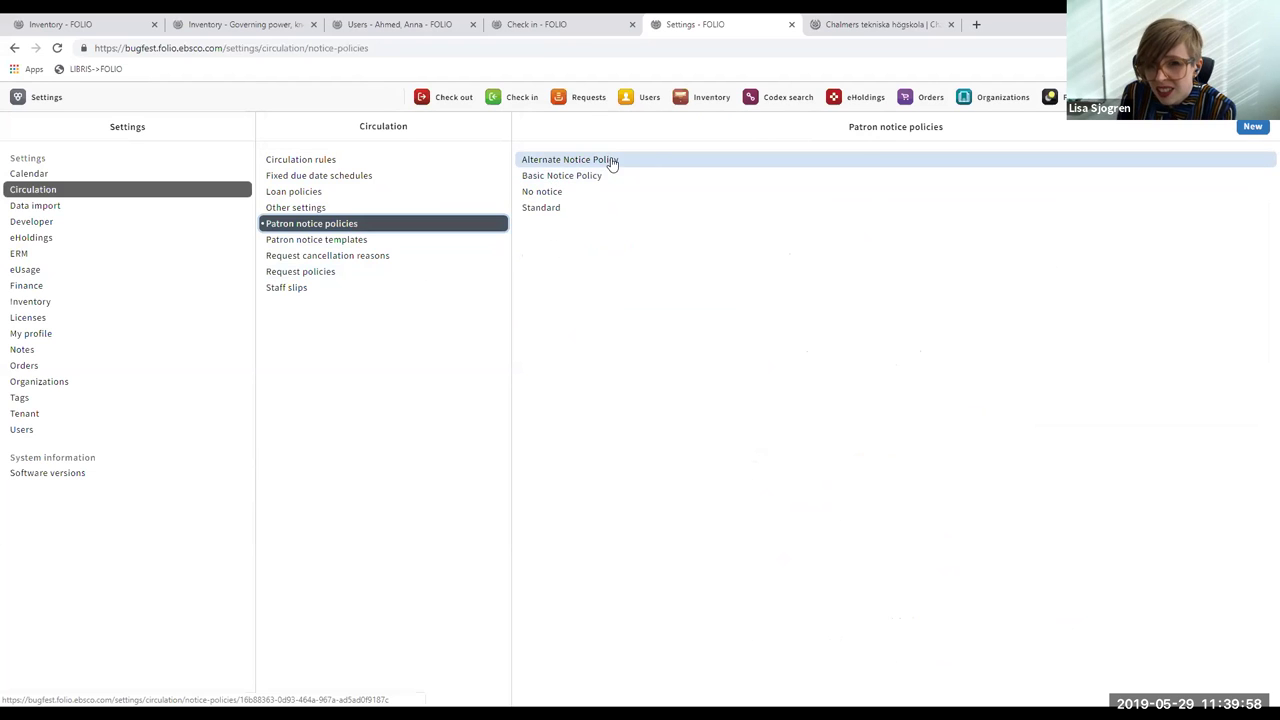
click(579, 178)
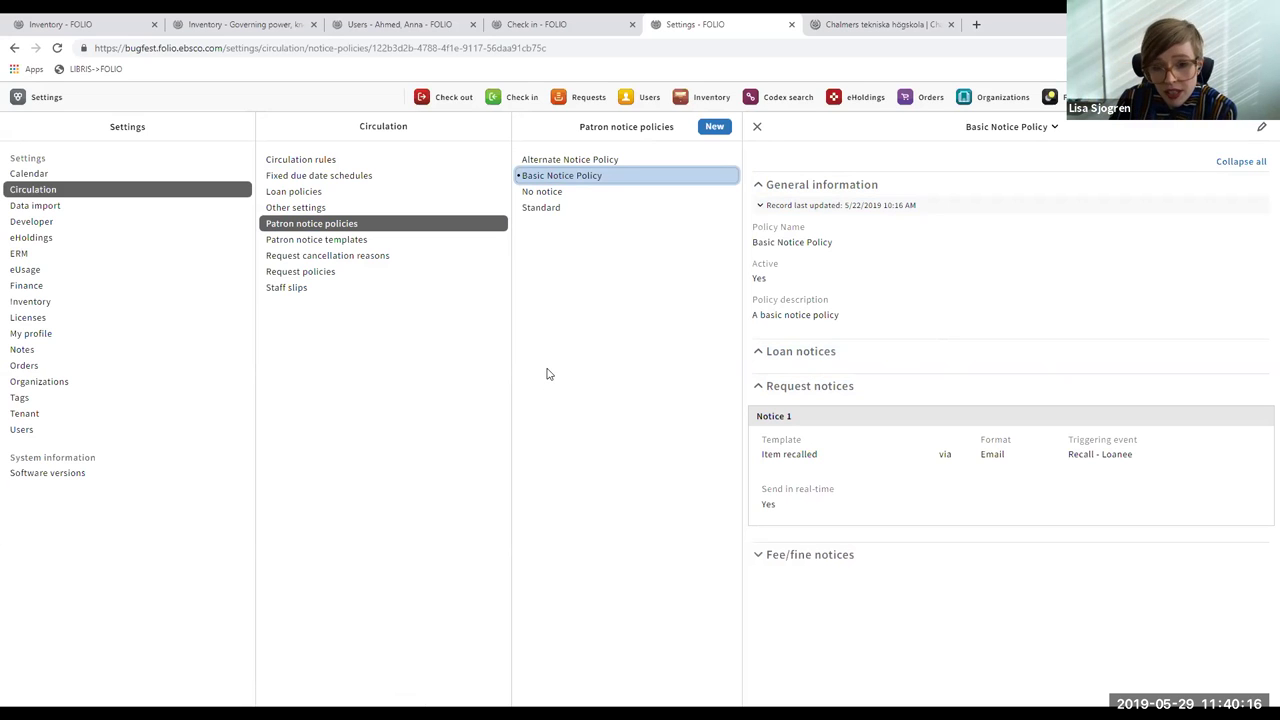
click(343, 274)
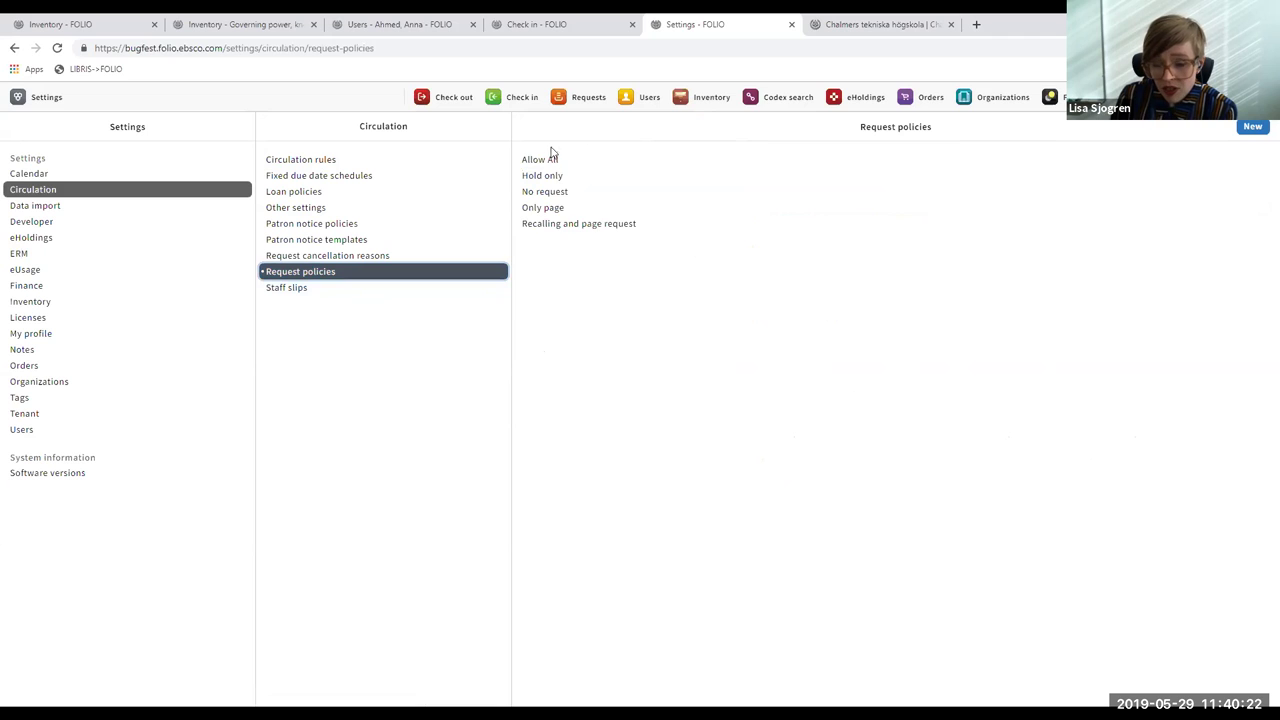
- Confirm Recalling and page request allows Page and Recall, then go back to Circulation rules
click(589, 226)
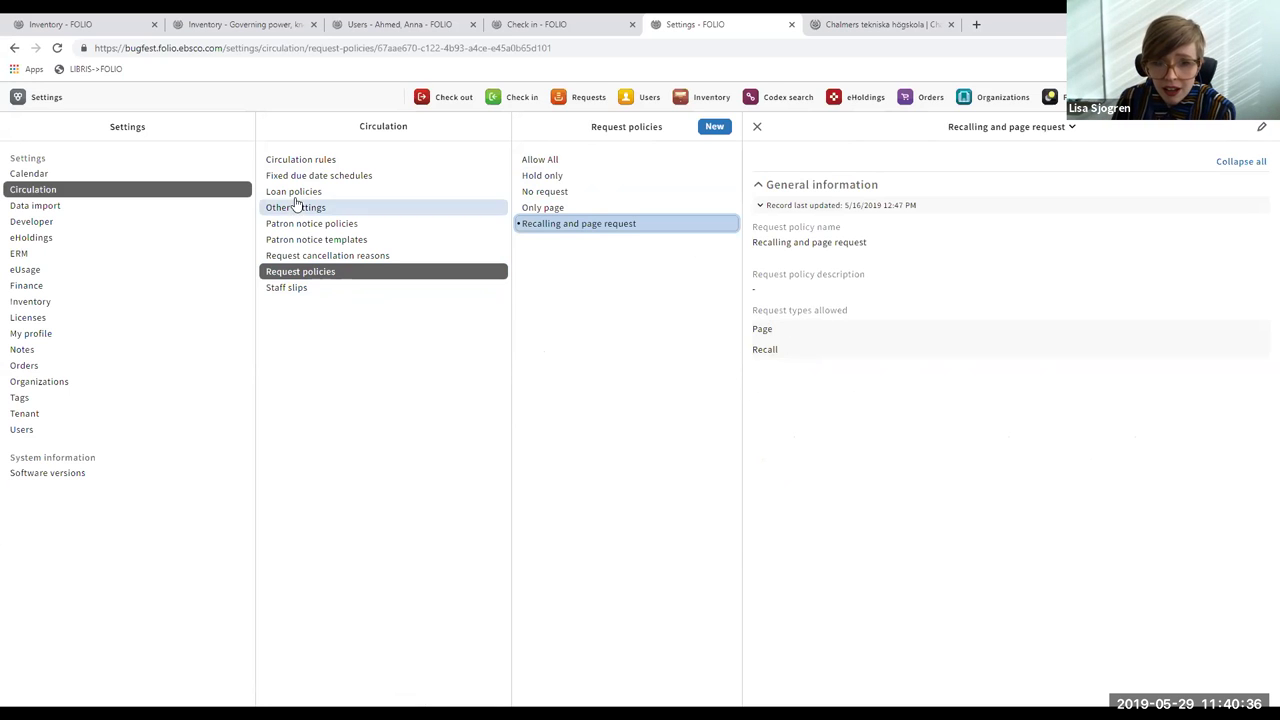
click(303, 165)
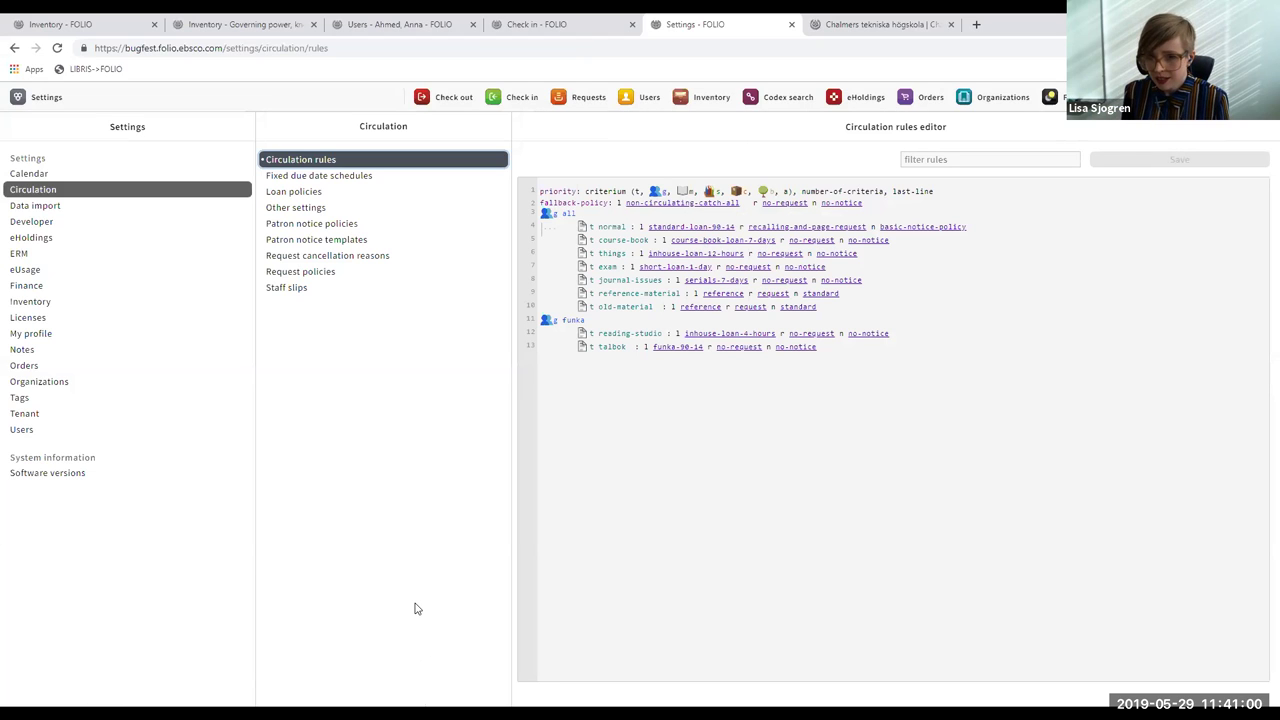
- Switch to the slideshow and advance to the closing 'Thank you! Questions? Comments?' slide
key(alt+Tab)
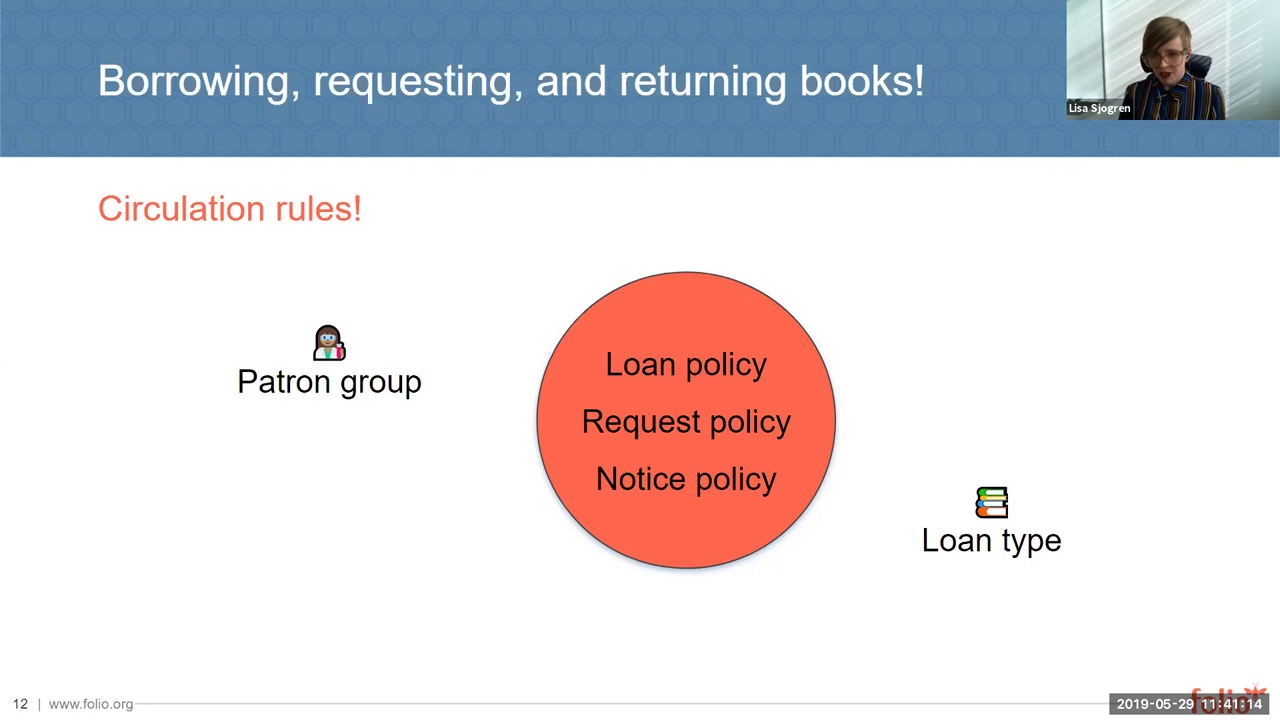
key(Right)
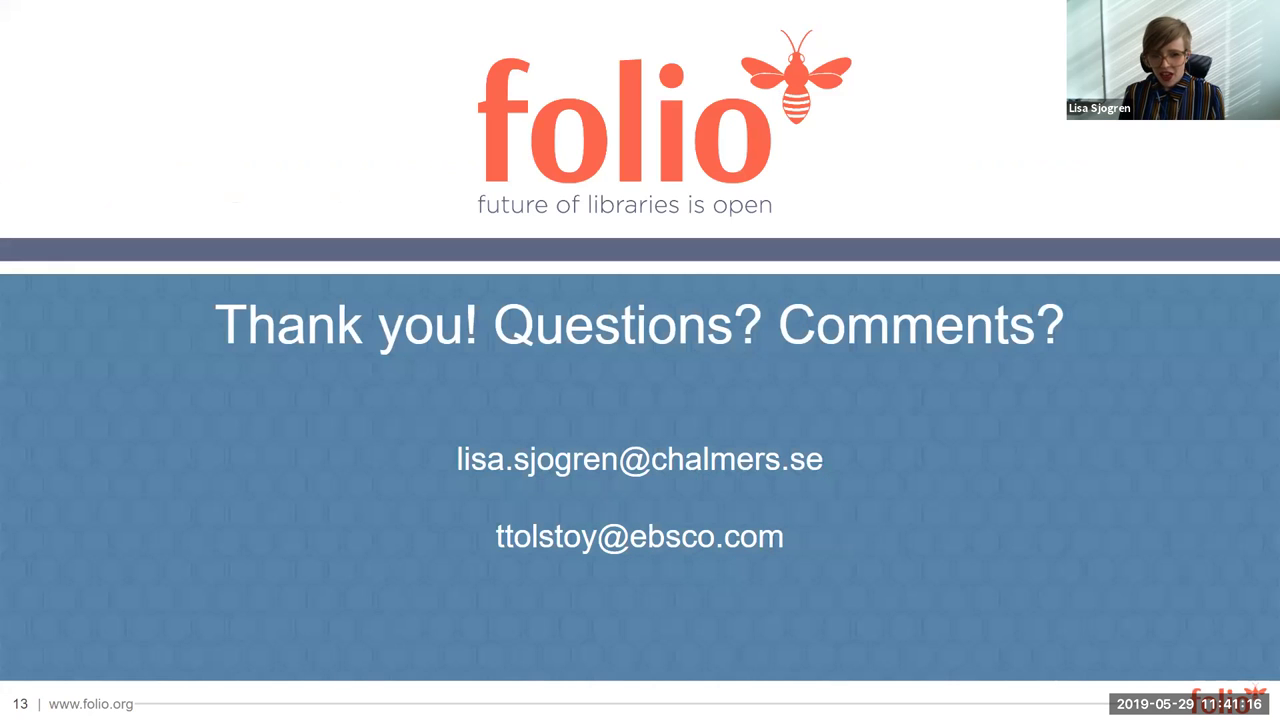
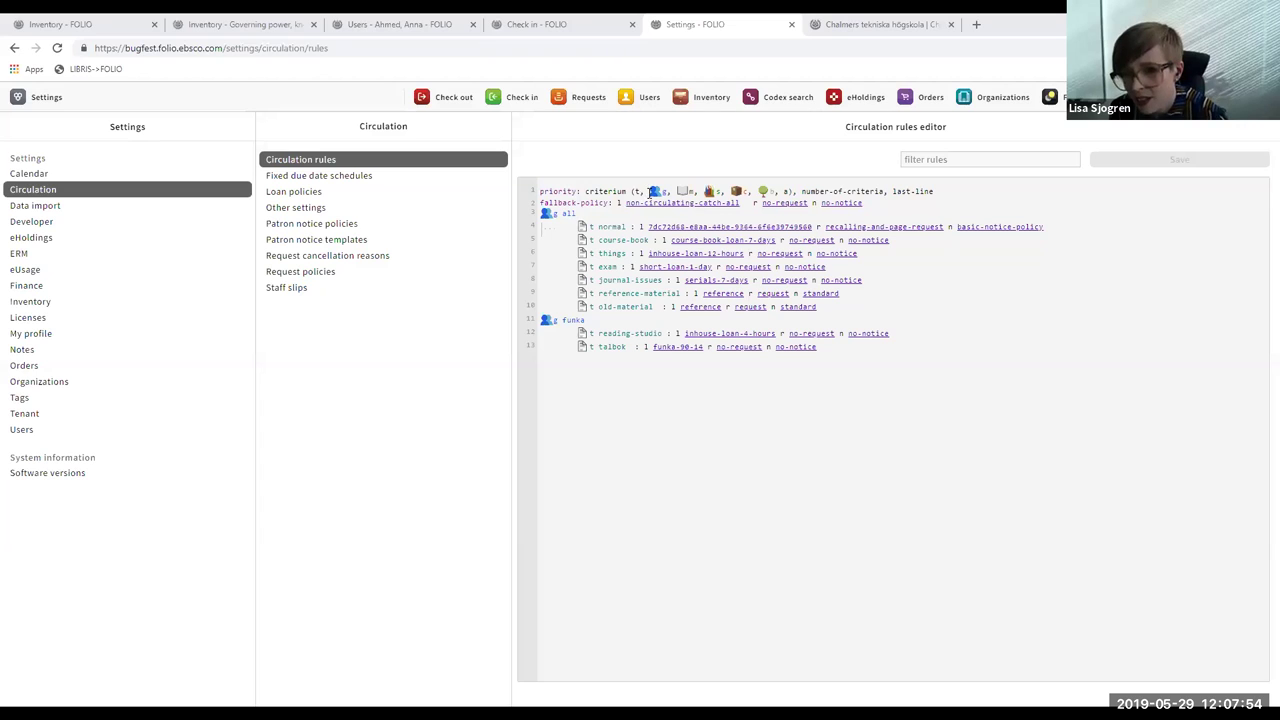
click(653, 190)
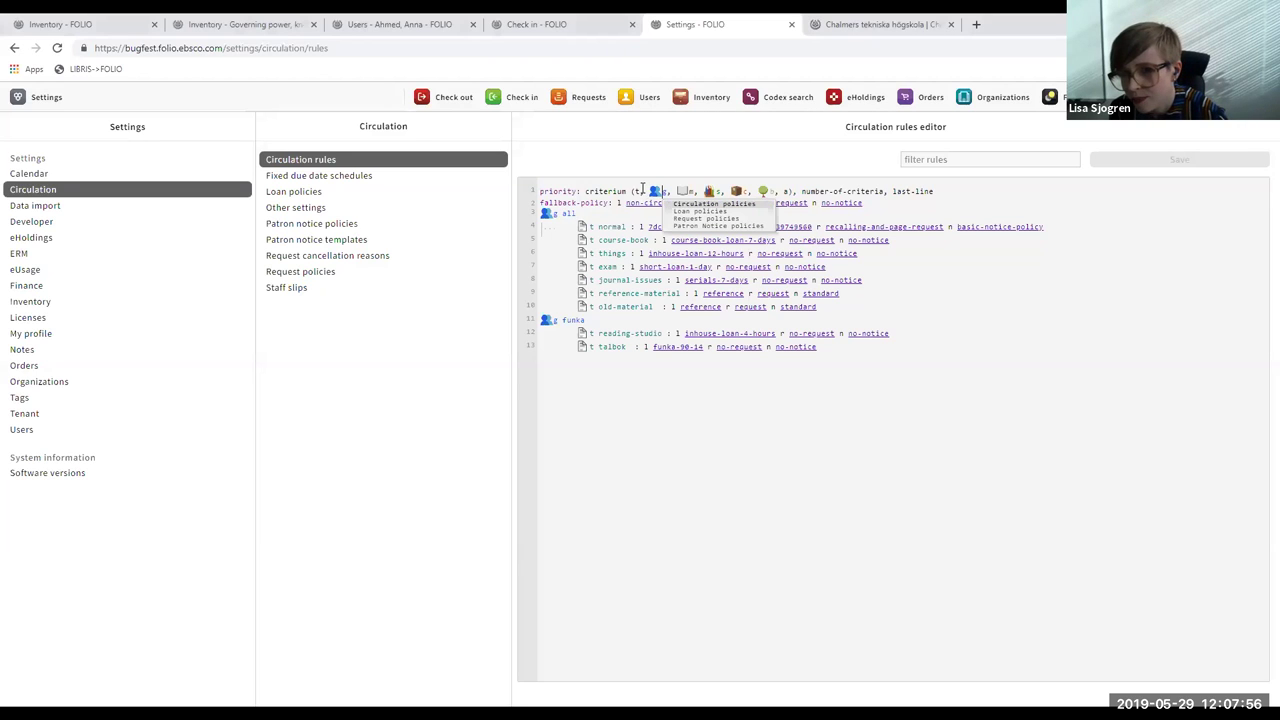
key(Escape)
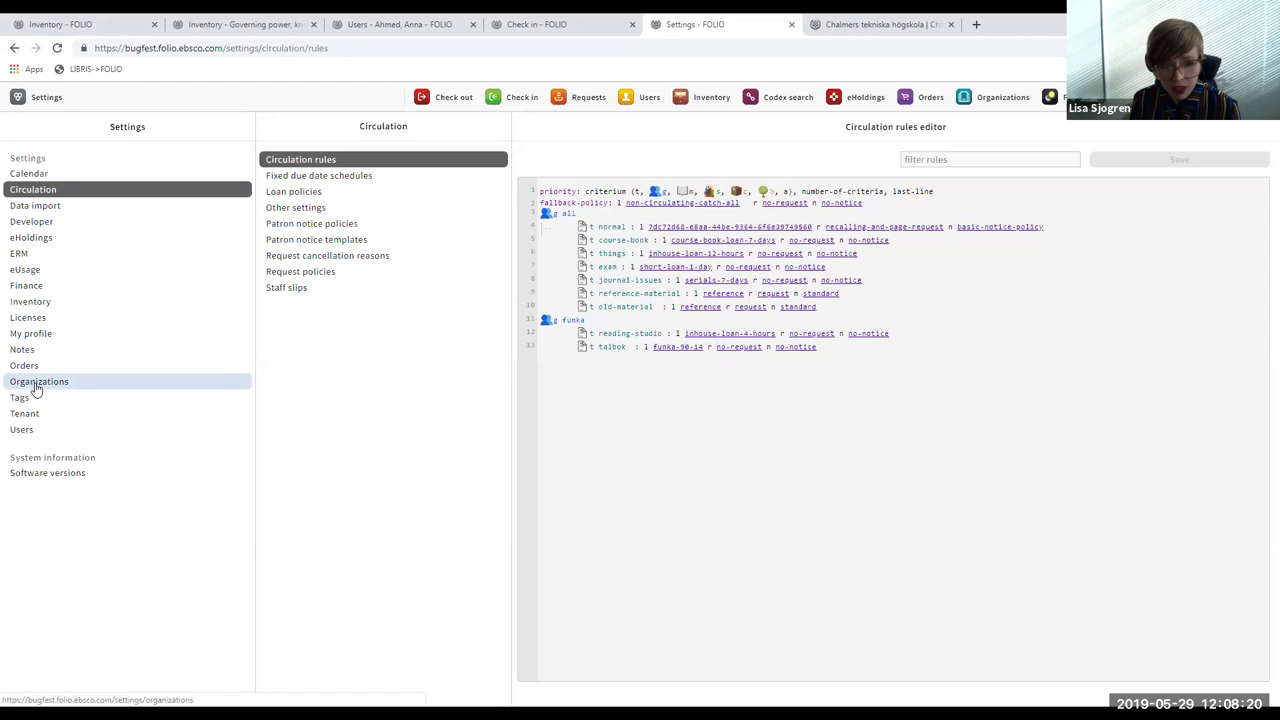
click(60, 413)
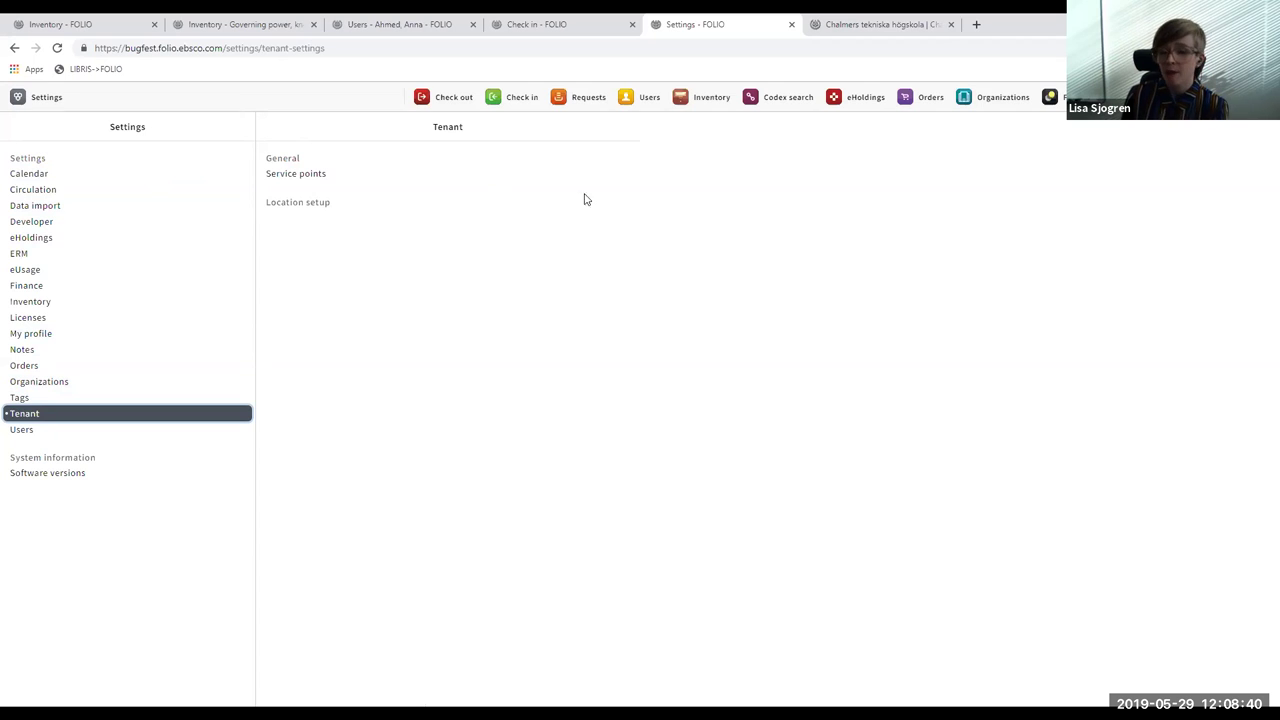
- Switch to Inventory and open the '1000 years of world architecture' instance record
click(711, 97)
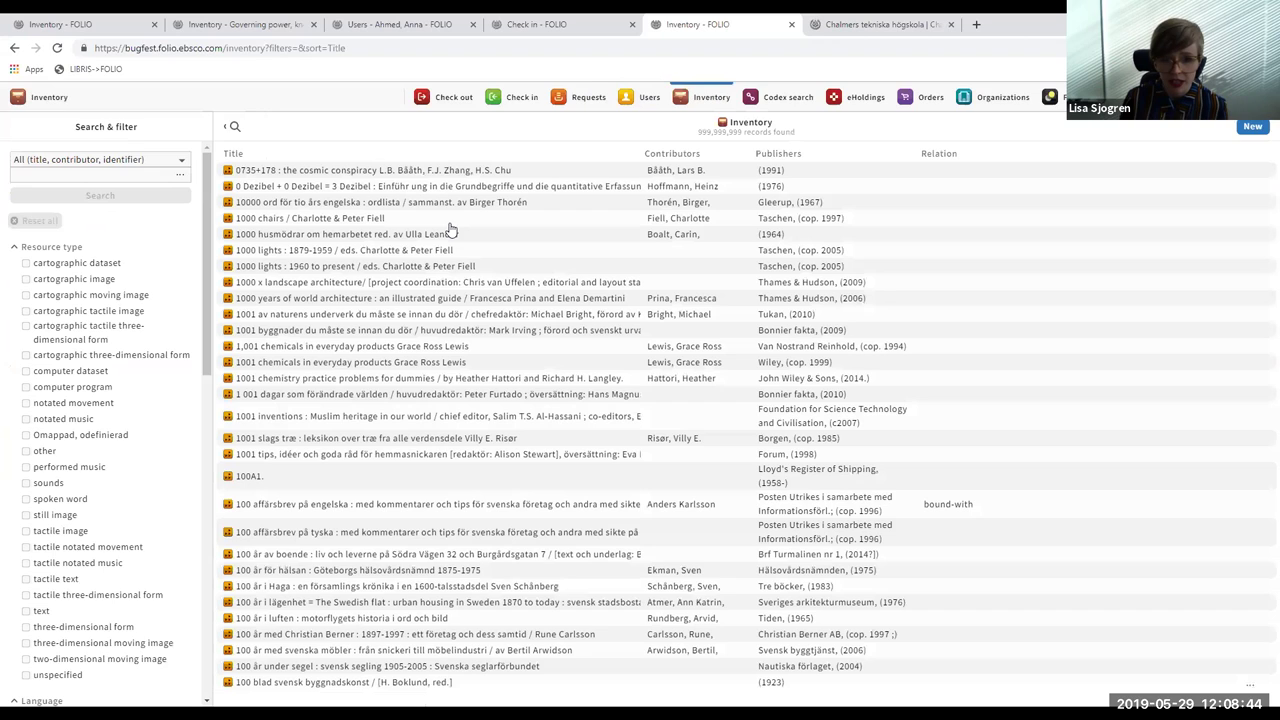
click(447, 298)
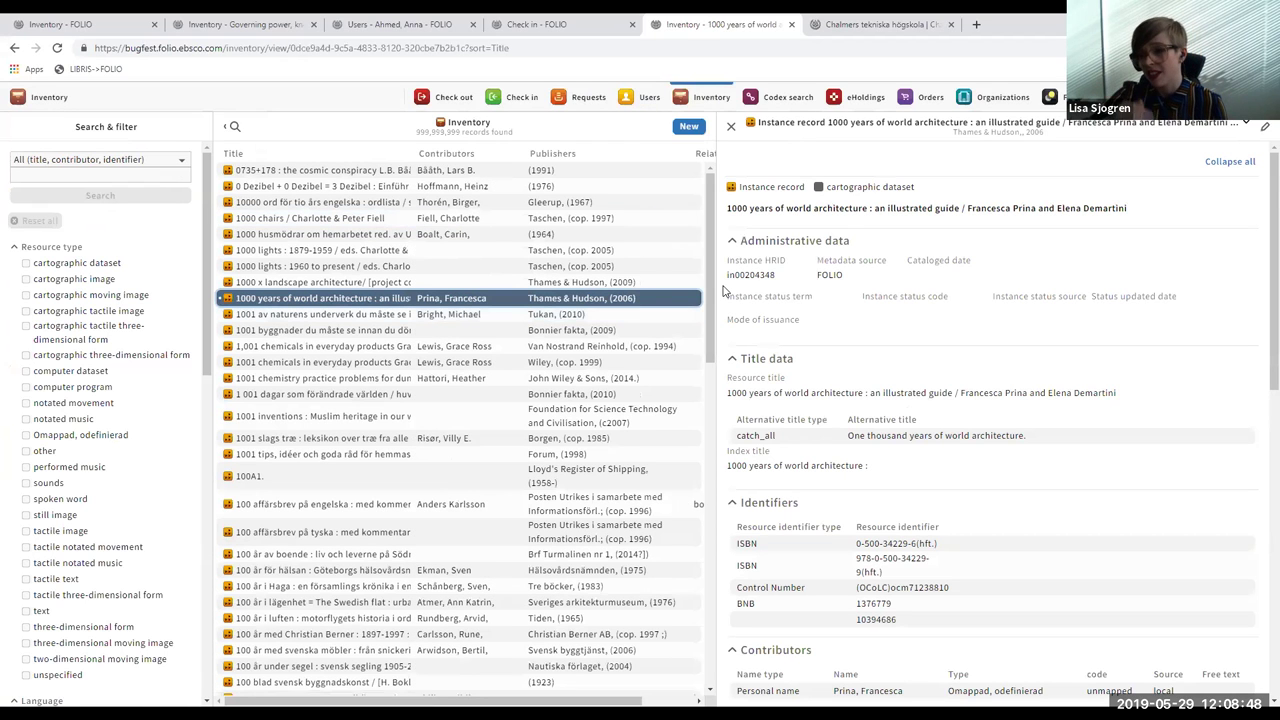
- Open the '1000 years of world architecture' instance in the edit form and review its fields
scroll(1262, 325, down, 4)
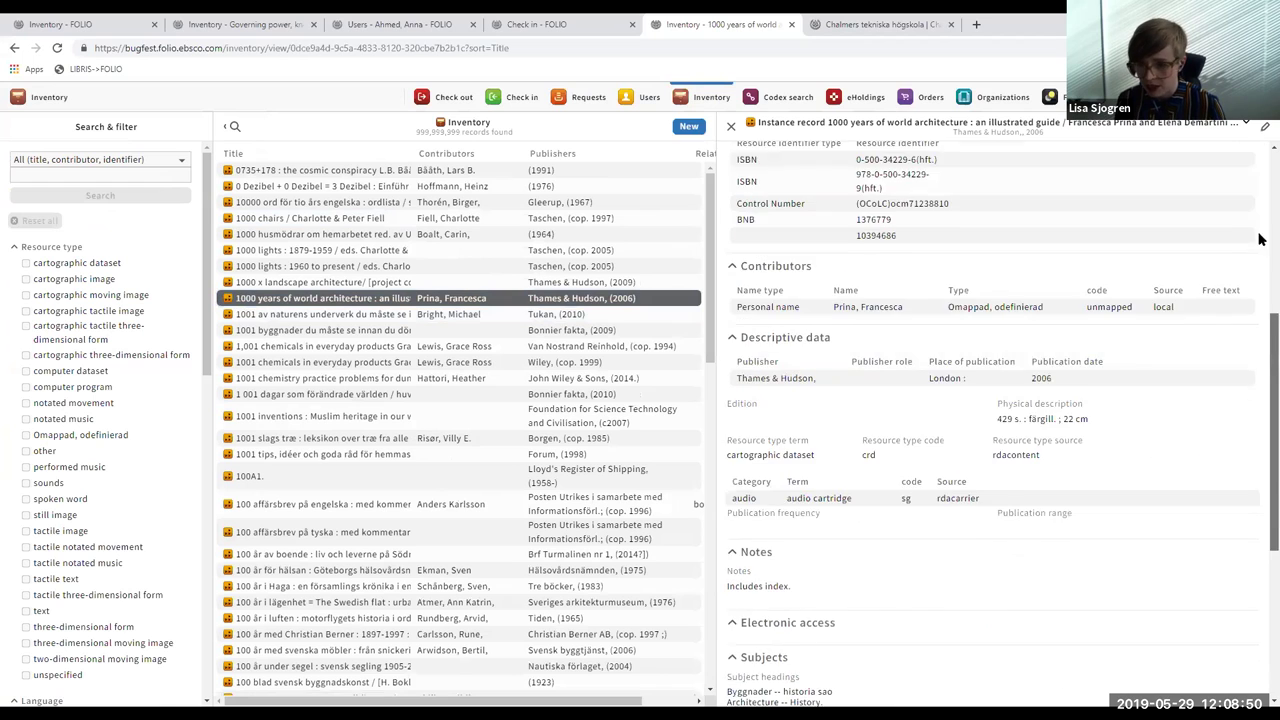
scroll(1260, 240, up, 5)
click(1265, 127)
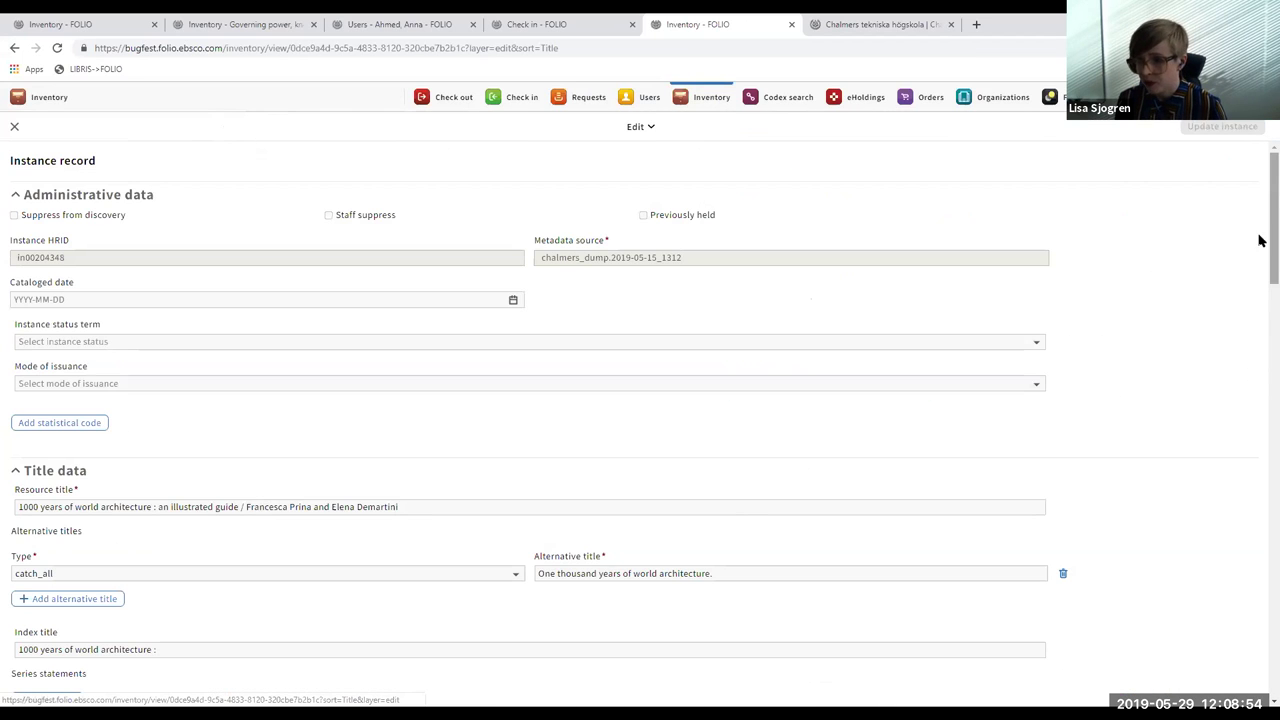
scroll(1260, 240, down, 3)
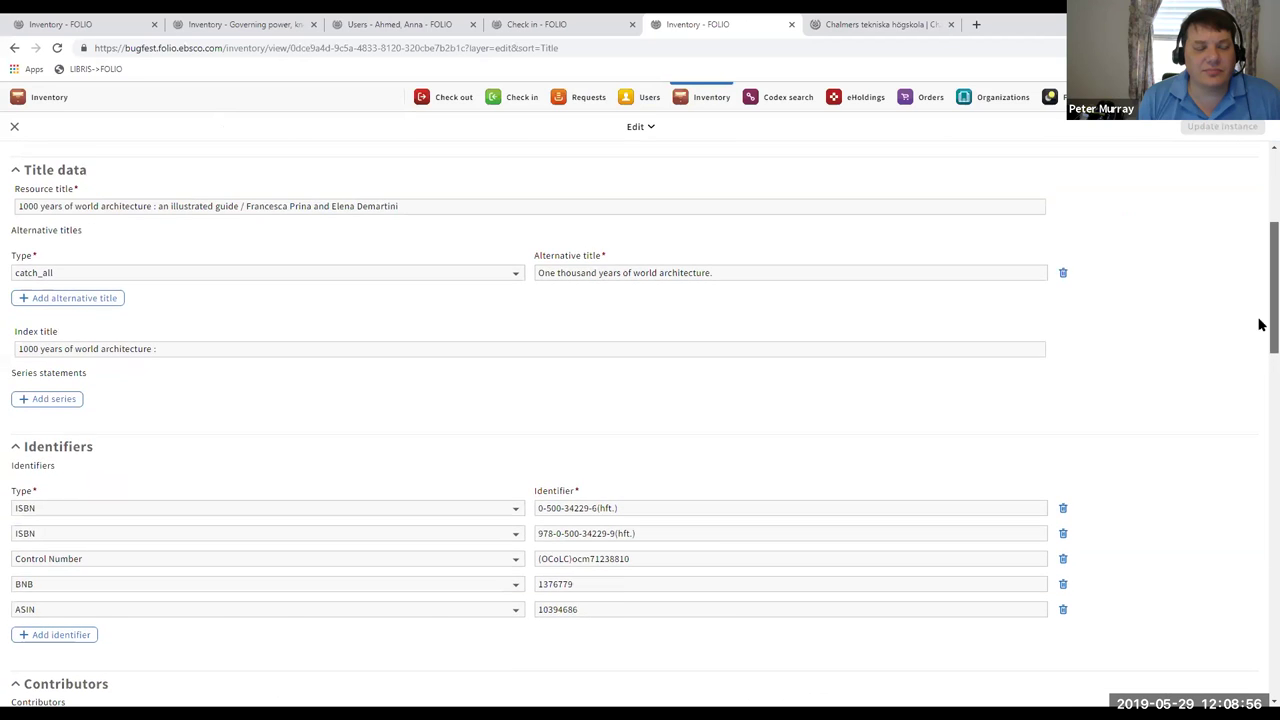
scroll(1260, 323, down, 3)
scroll(1260, 346, down, 5)
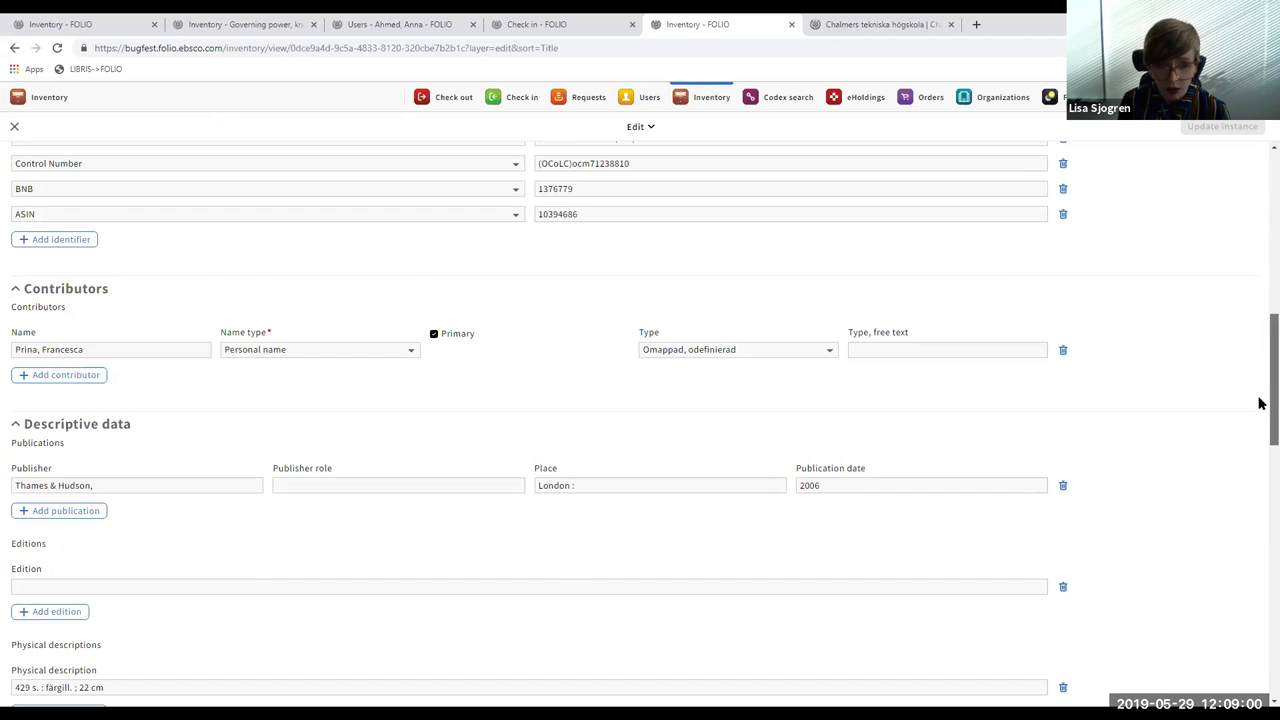
scroll(1260, 403, down, 7)
scroll(1259, 420, up, 12)
- Close the edit form without changes and open the first book item under Holdings
click(14, 126)
scroll(1260, 326, down, 15)
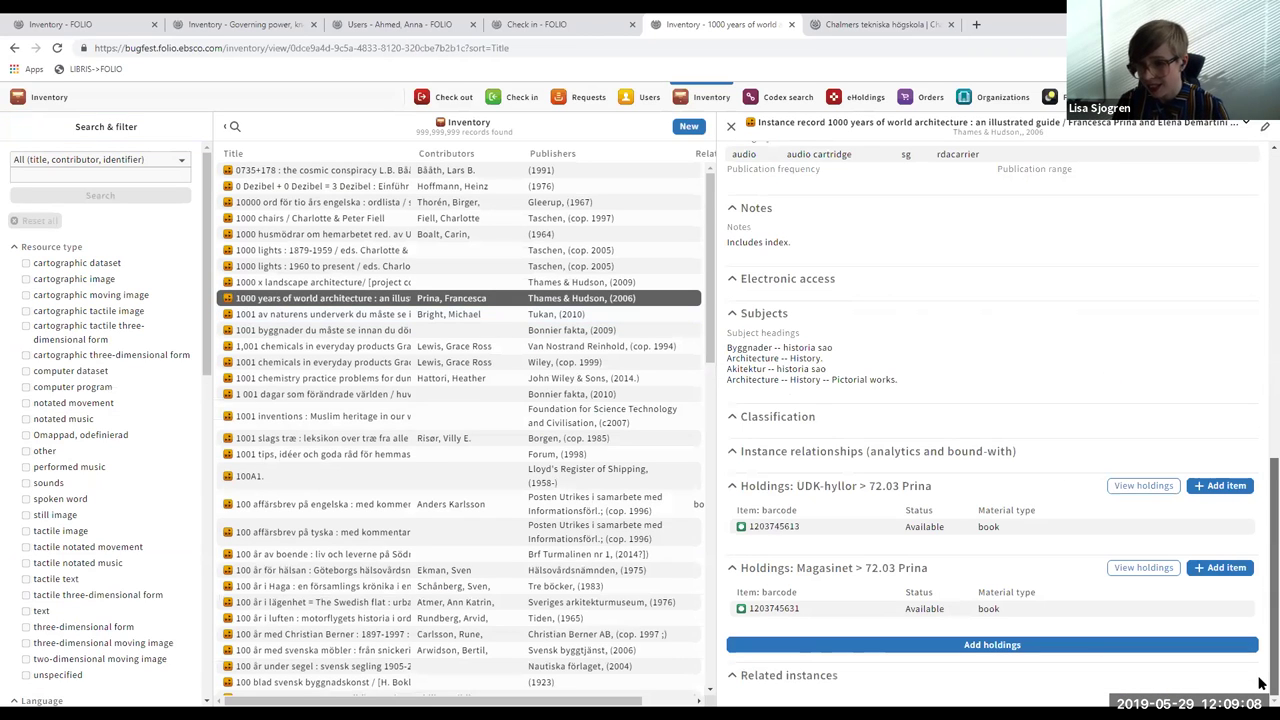
click(1018, 532)
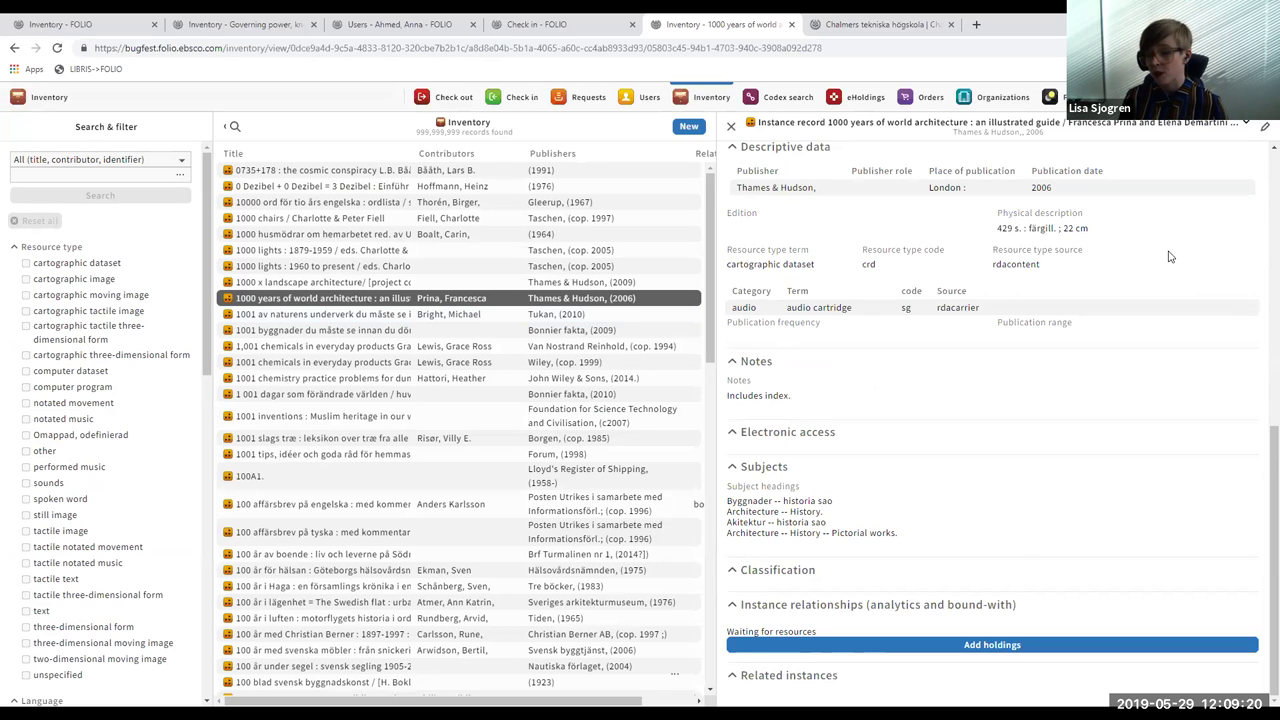
- Close the item record, returning to the instance's UDK-hyllor and Magasinet > 72.03 Prina holdings
click(1265, 127)
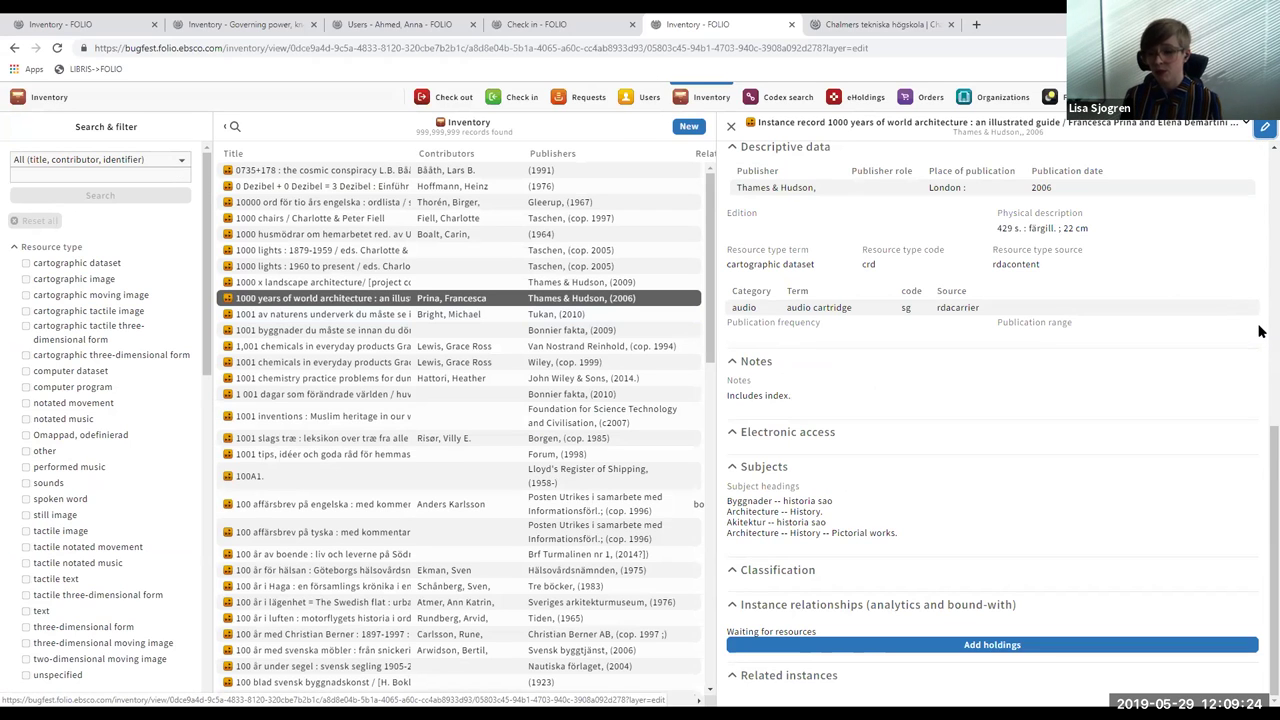
click(14, 126)
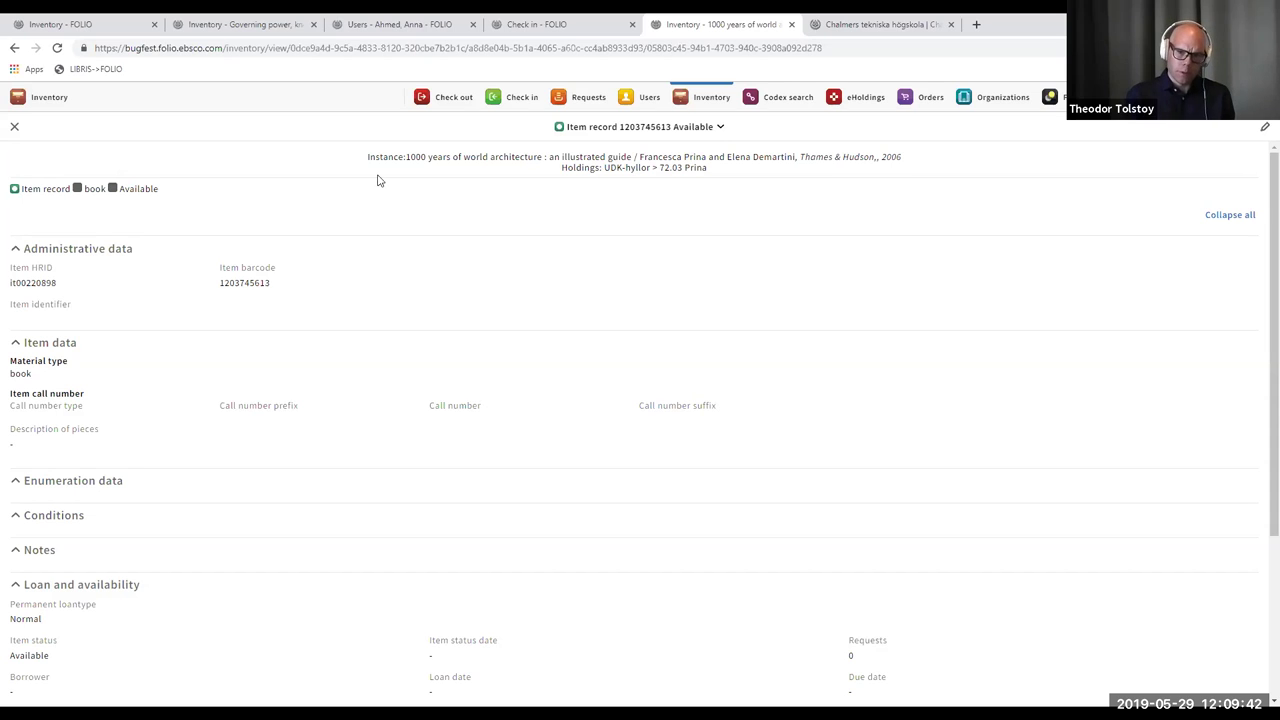
click(14, 126)
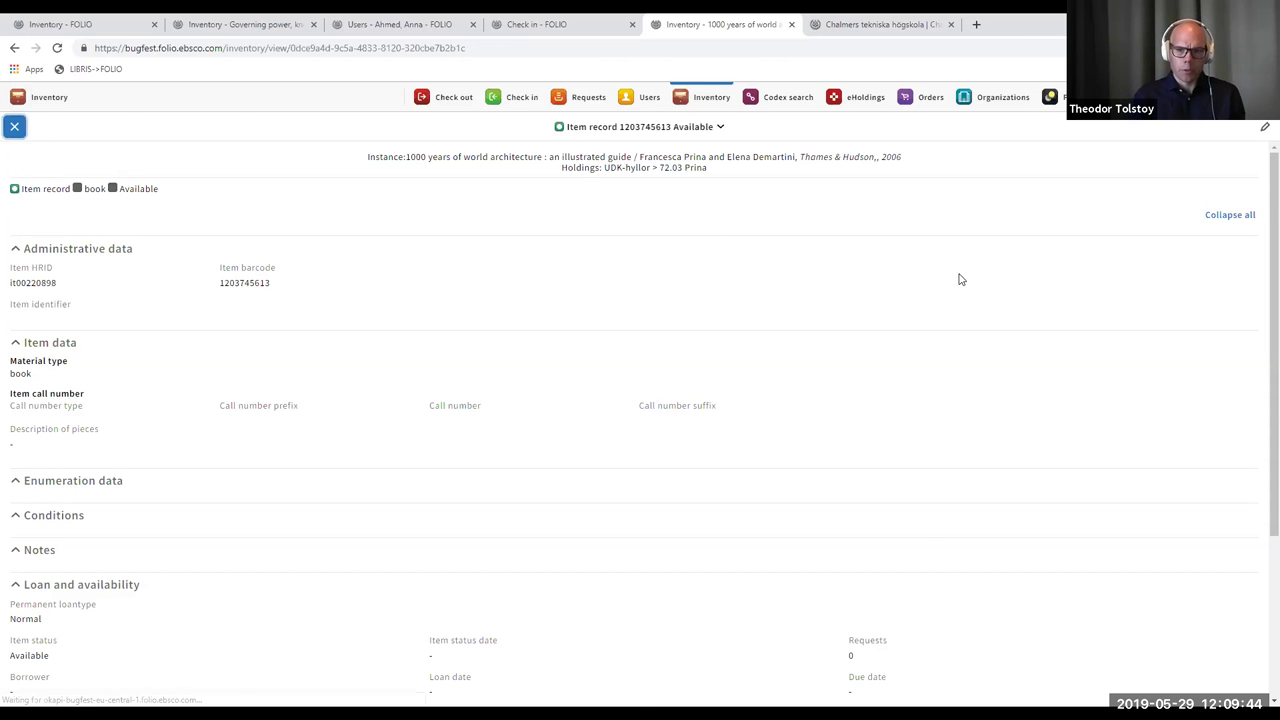
scroll(1258, 425, down, 10)
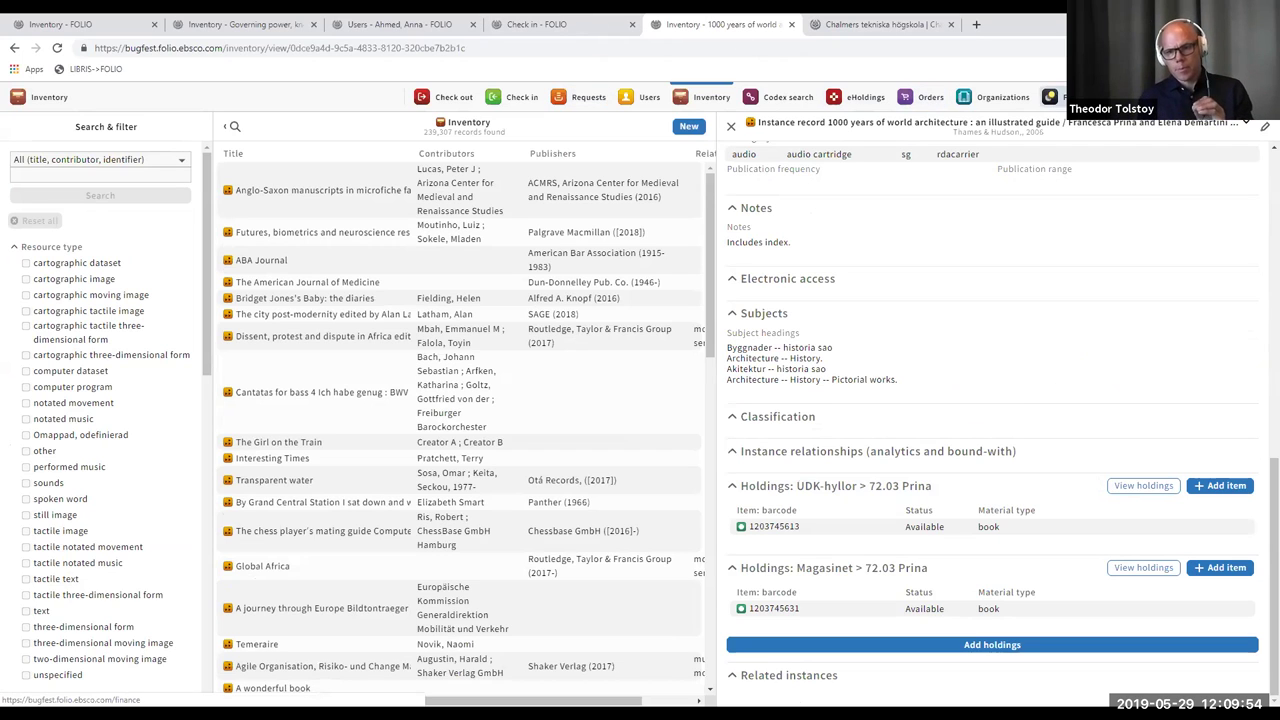
click(1230, 97)
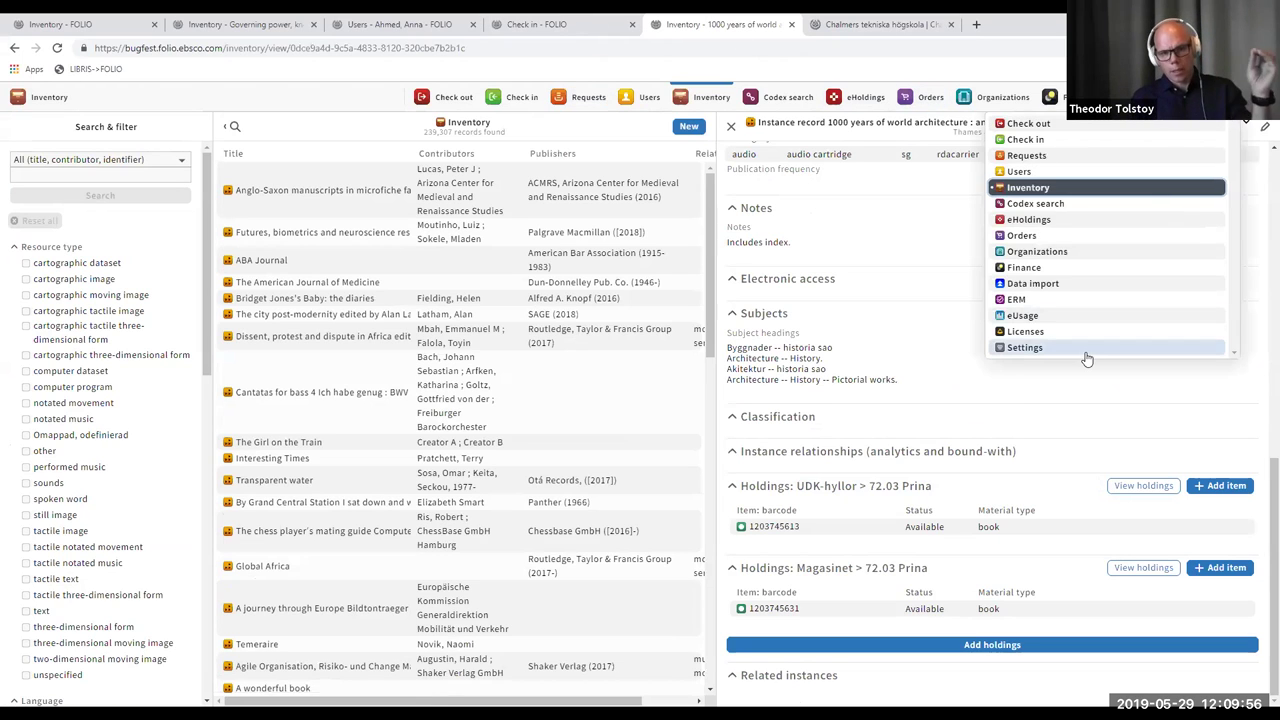
- Go to Settings > Circulation > Circulation rules and add an empty line after the old-material rule
click(1086, 353)
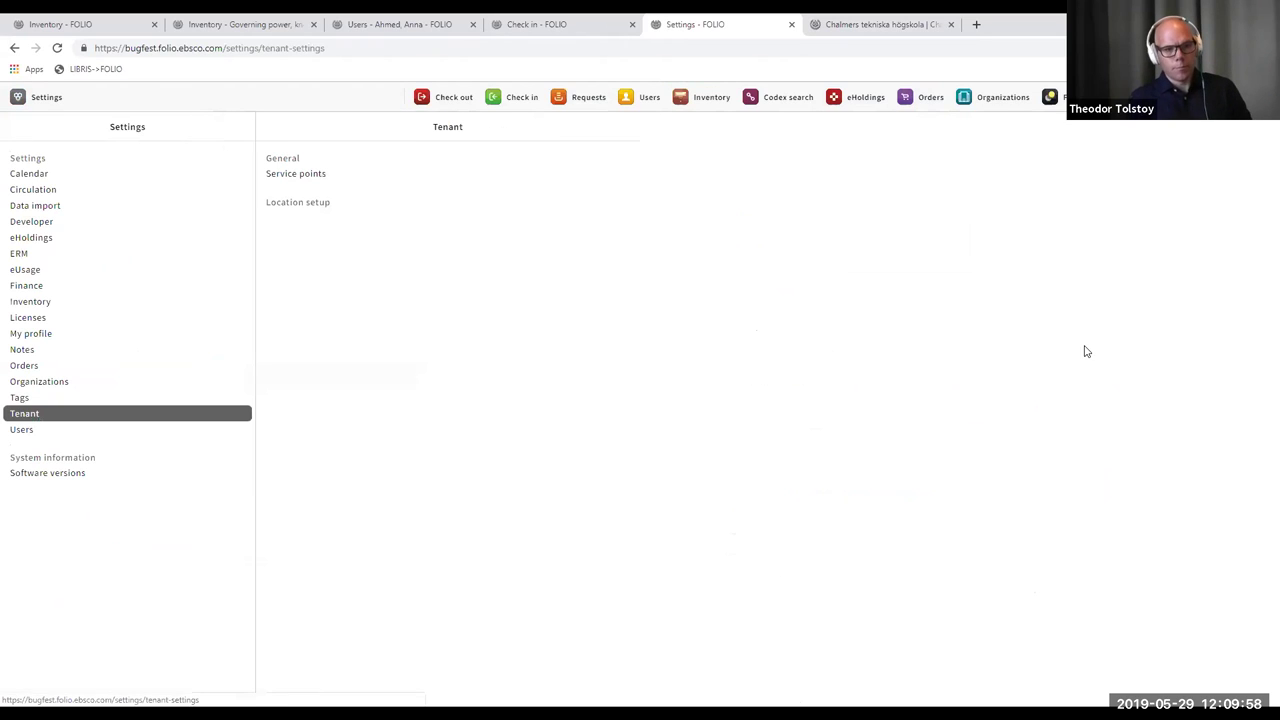
click(36, 192)
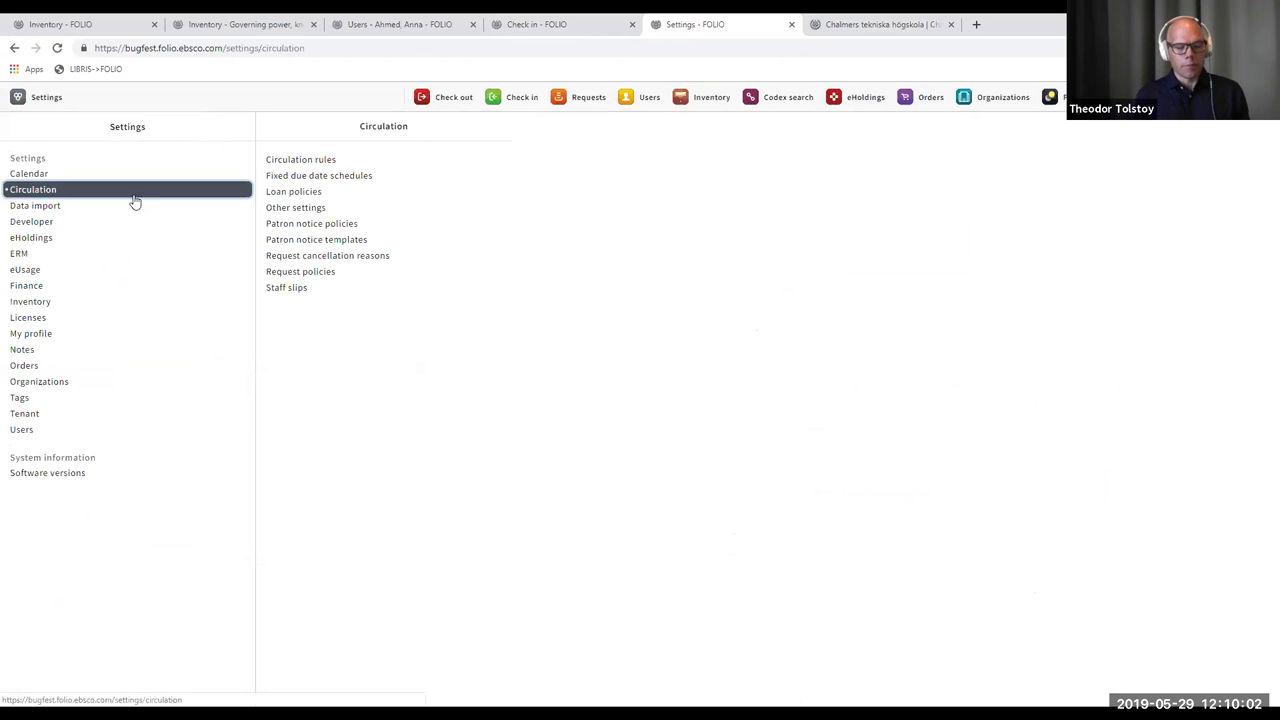
click(306, 161)
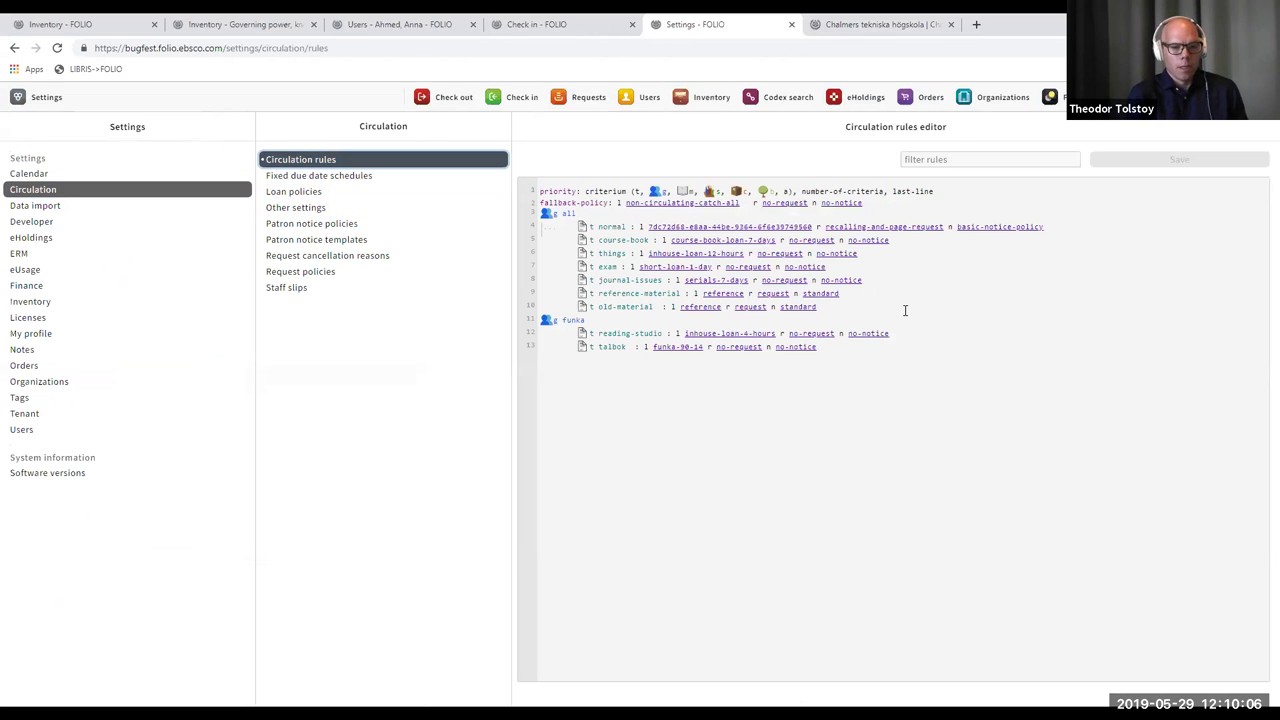
click(884, 309)
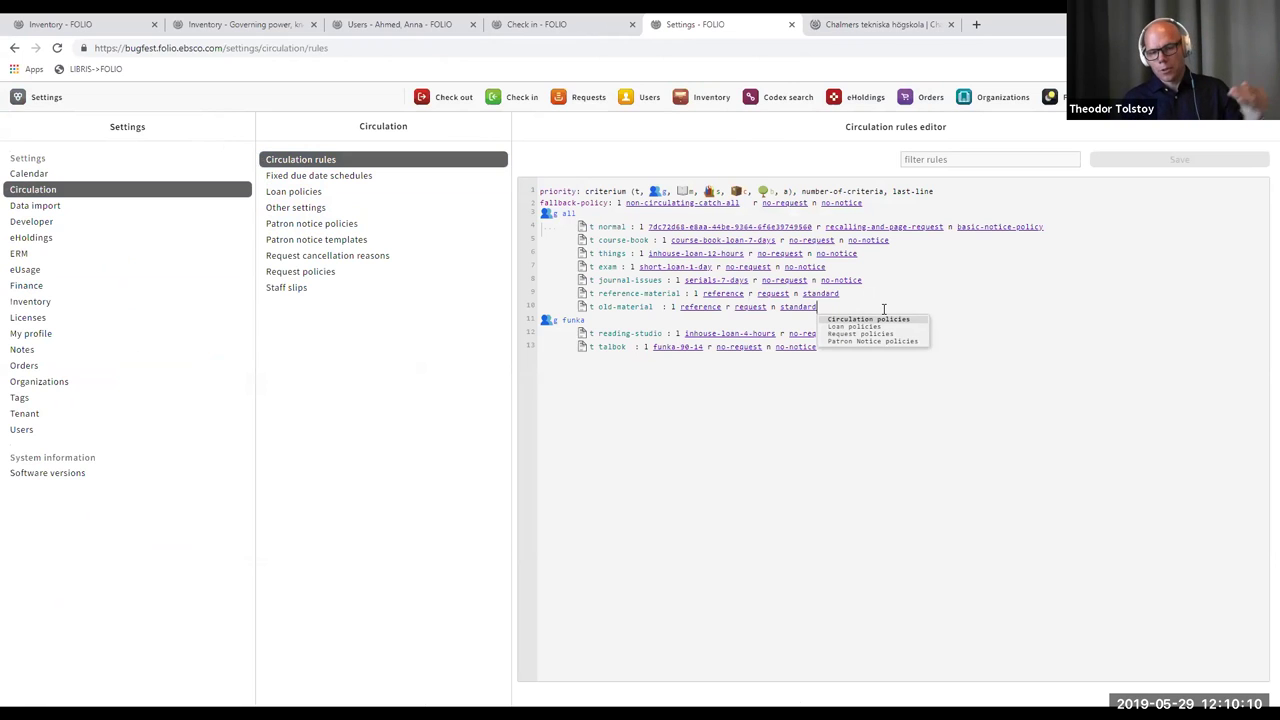
key(Return)
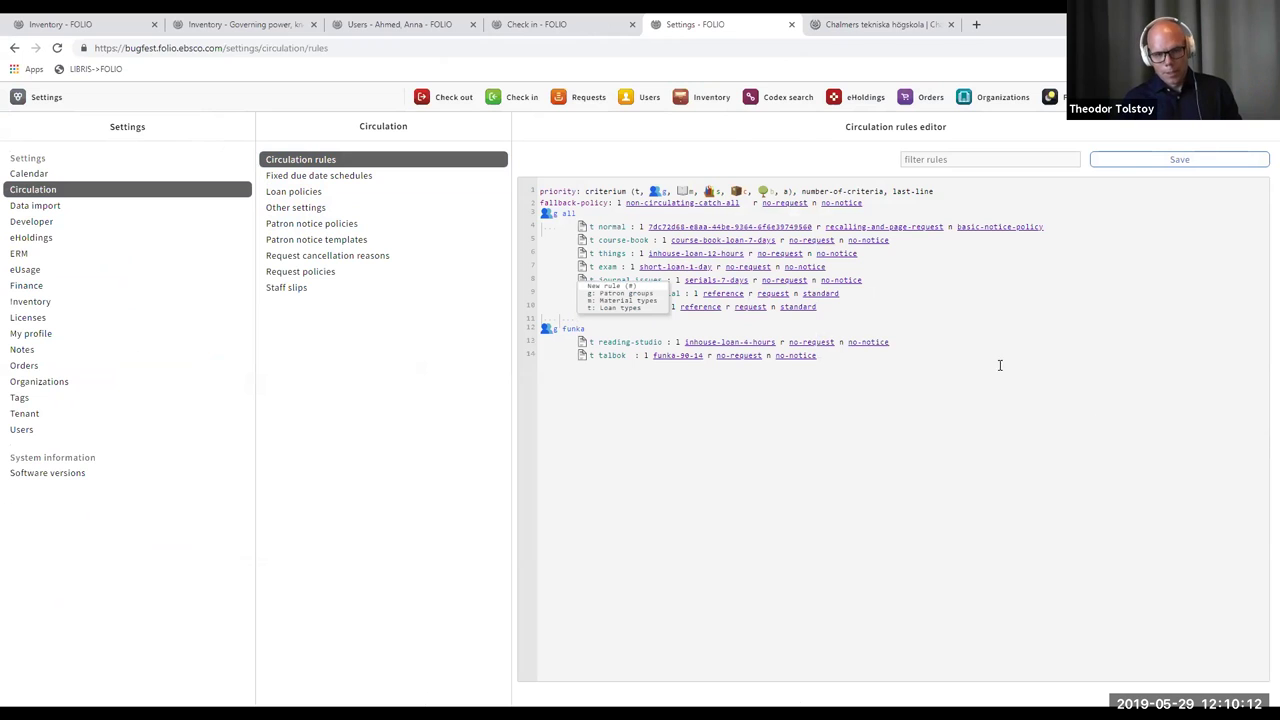
- On new line 11, set material type electronic-resource from the autocomplete, removing a stray 's'
click(582, 327)
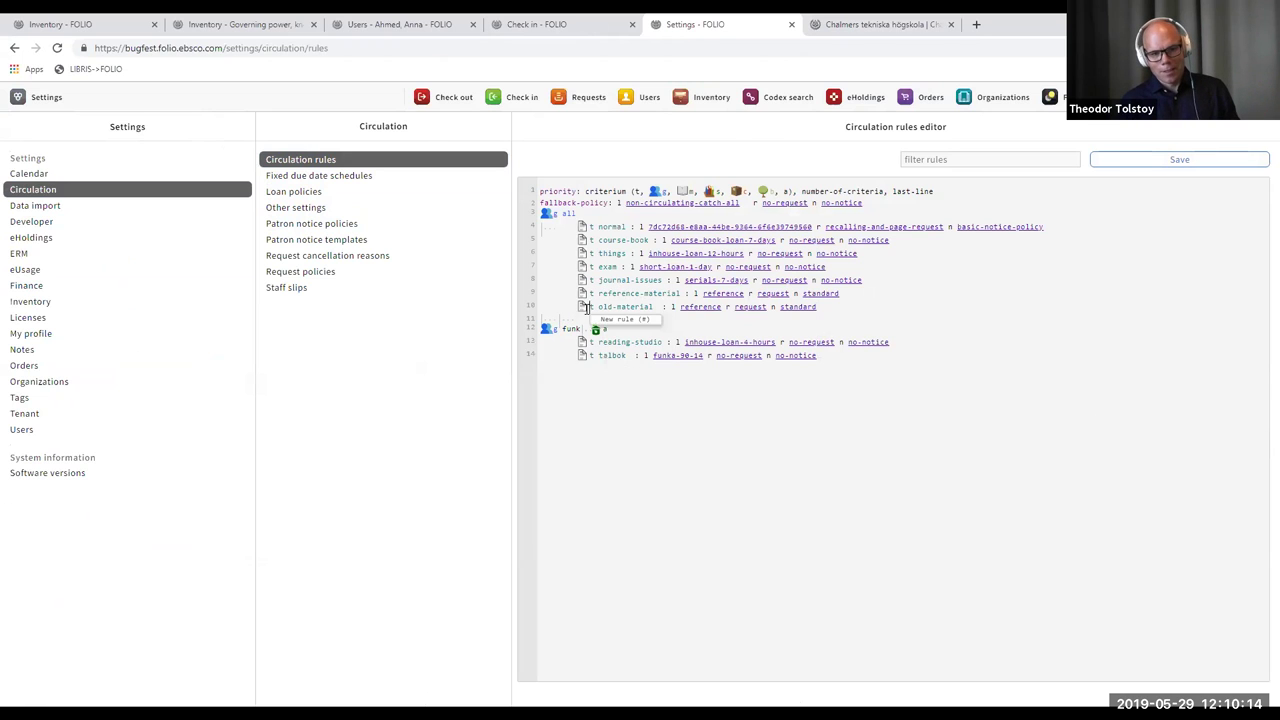
click(588, 317)
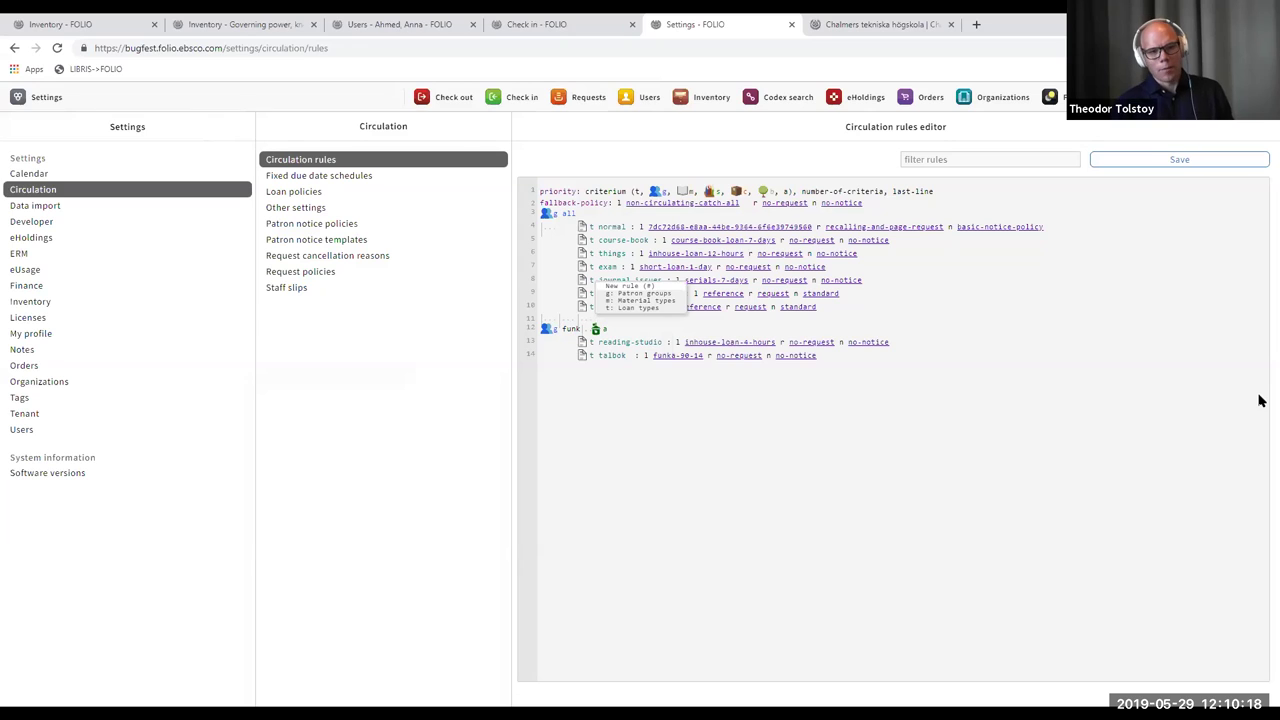
text(m)
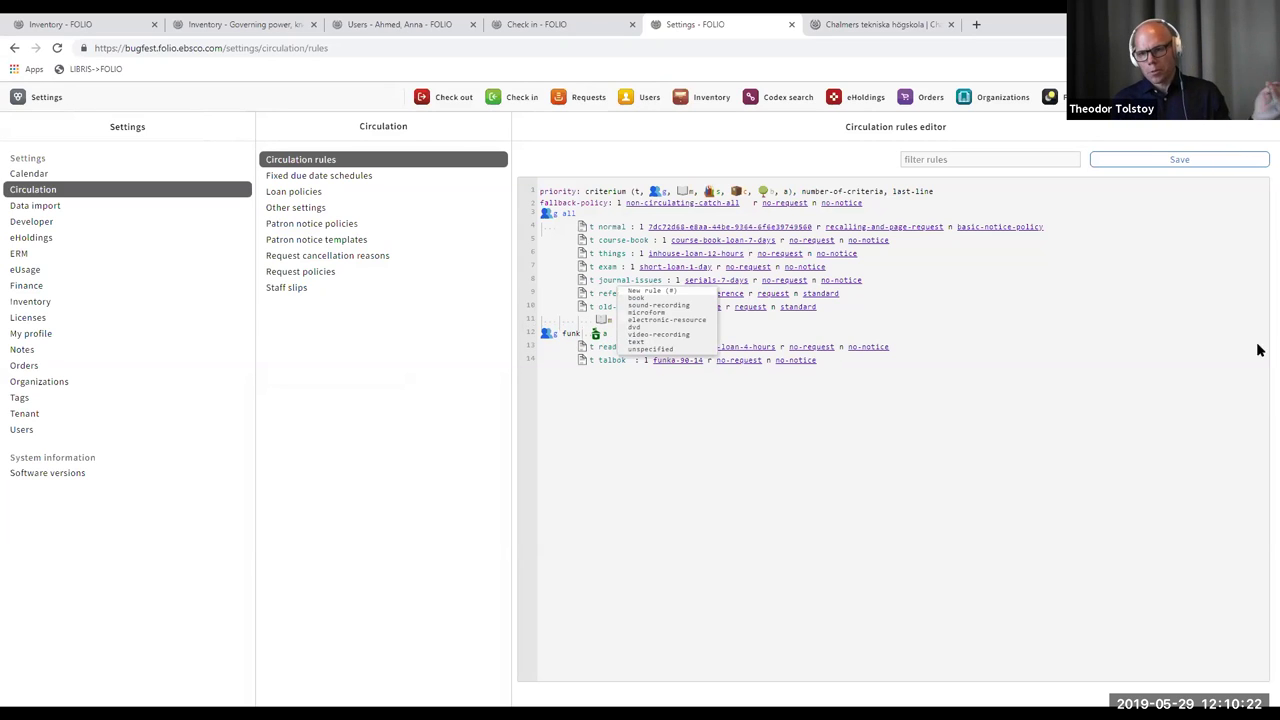
click(693, 323)
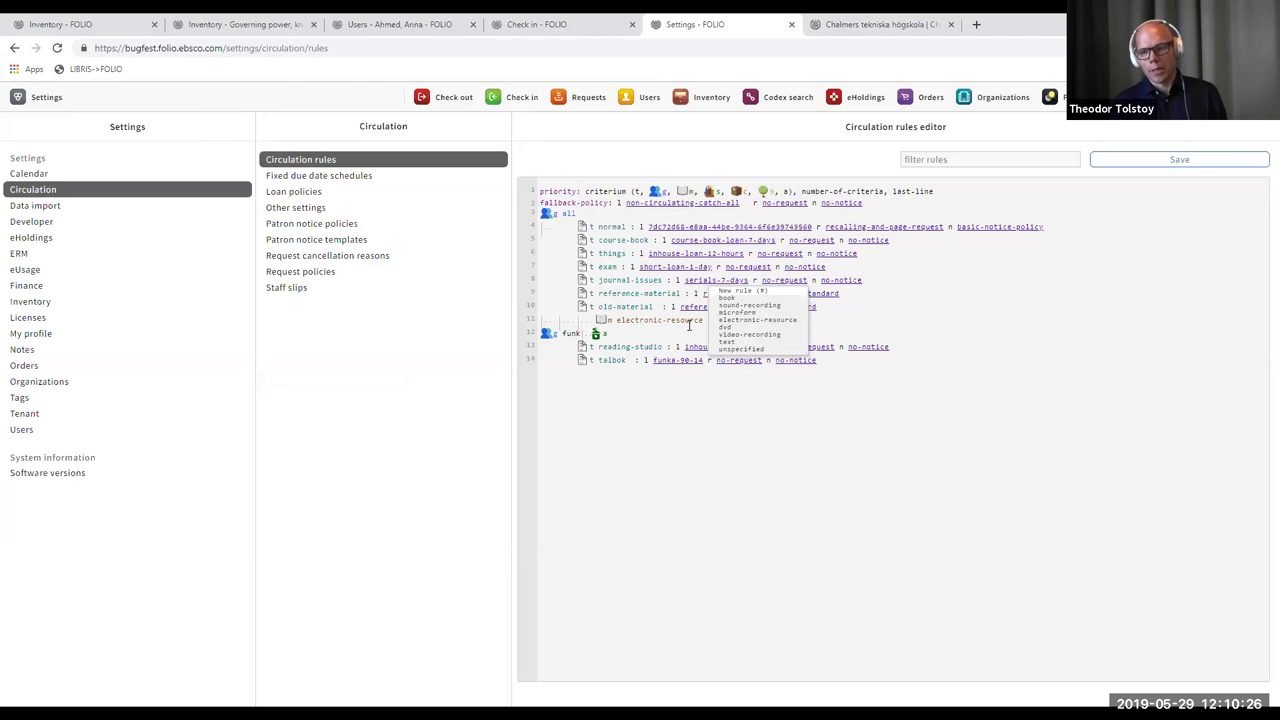
text(s)
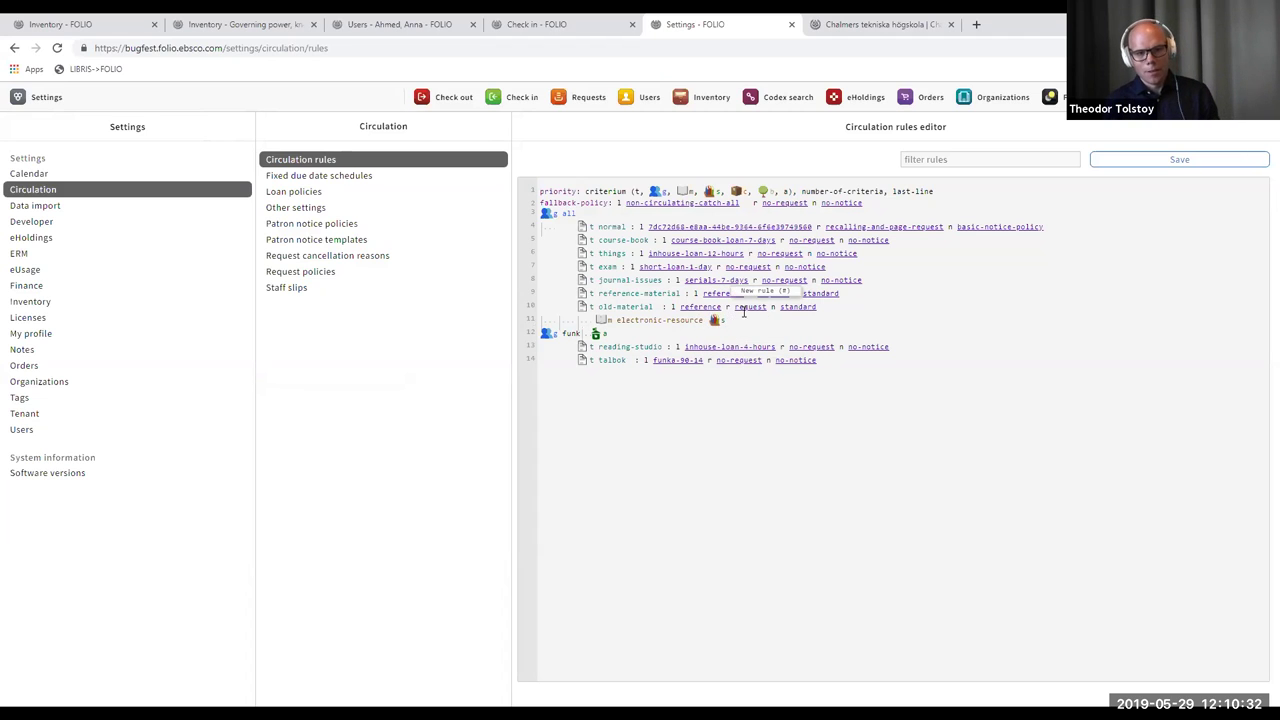
key(BackSpace)
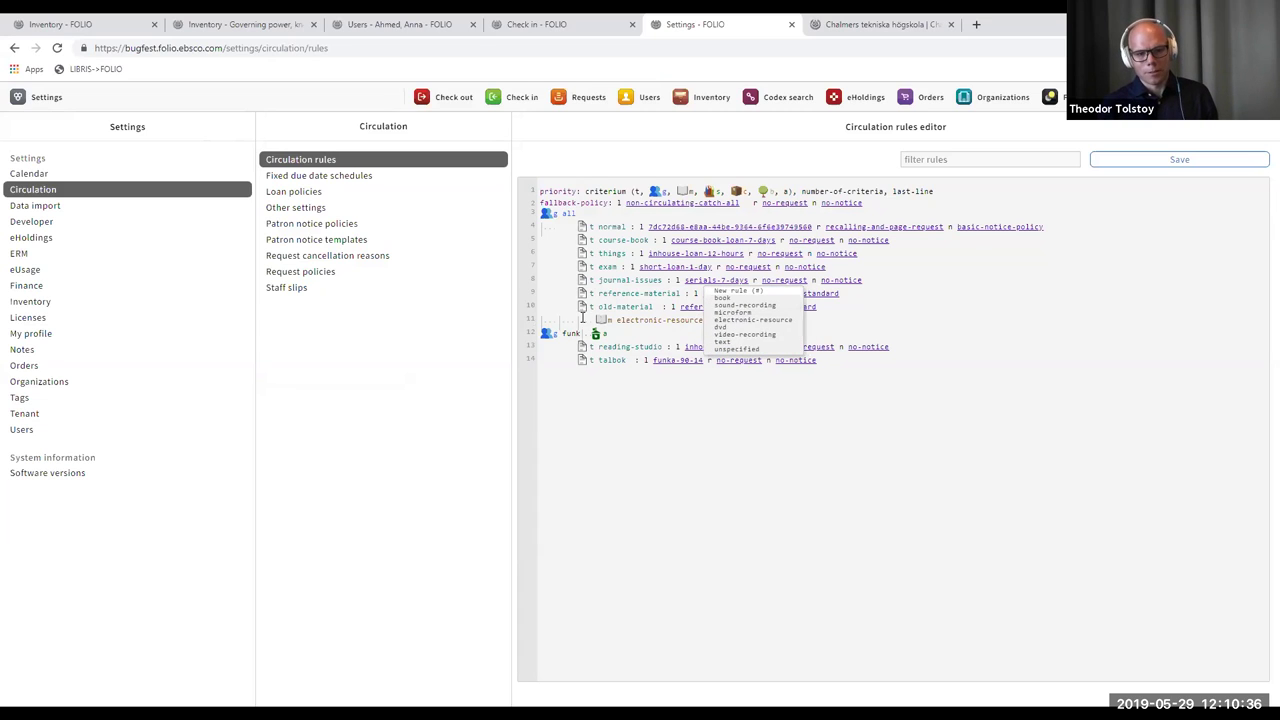
key(Escape)
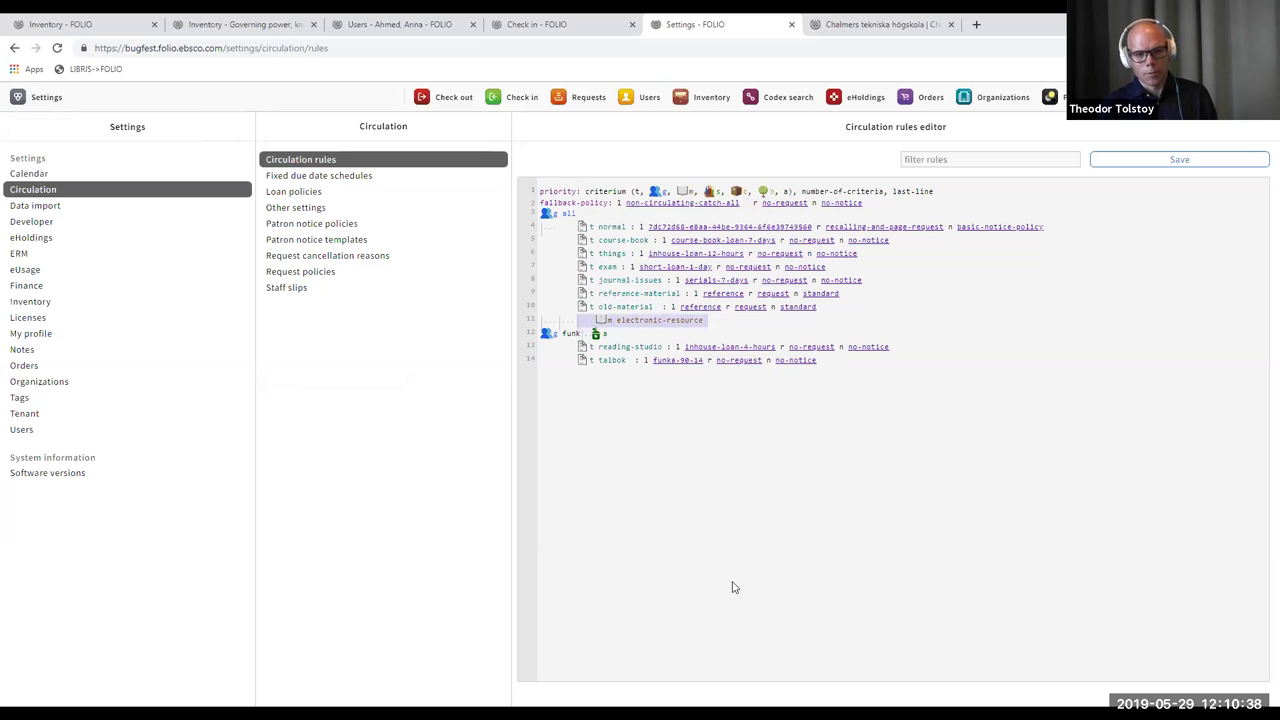